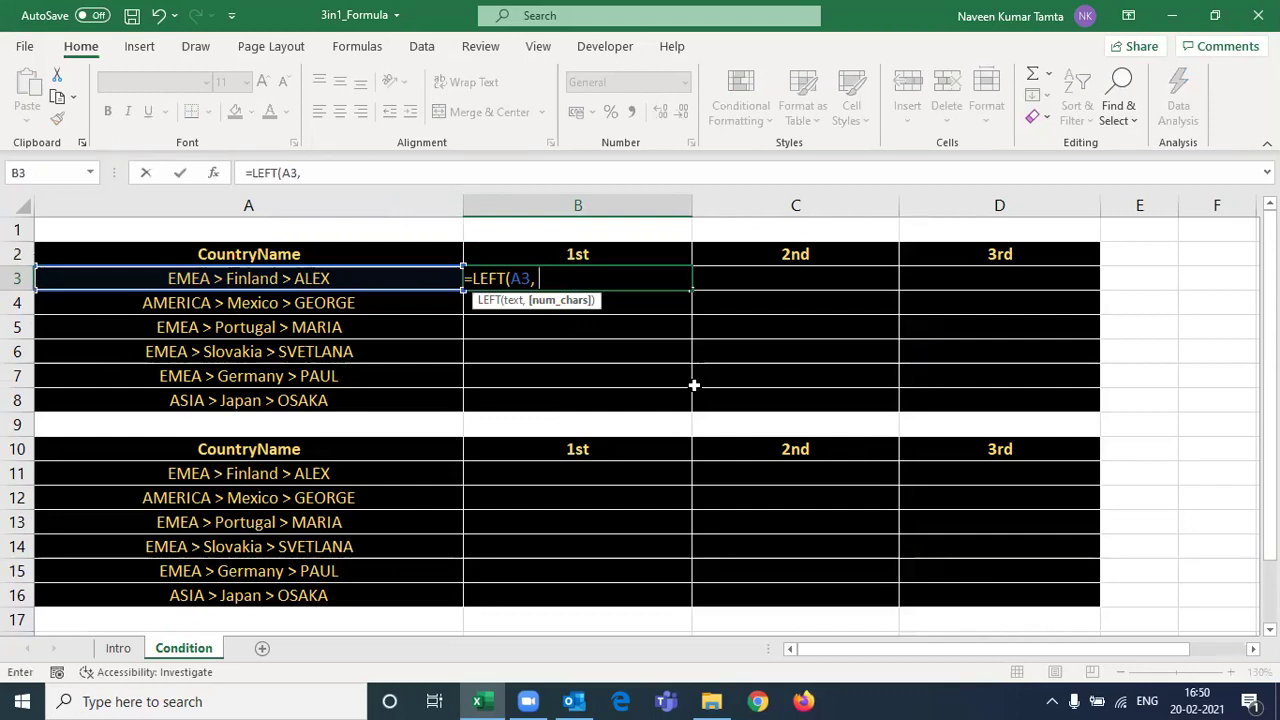
Complete the formula in B3 as =LEFT(A3, FIND(">", A3,1)-1) to extract the text before the first ">".
text(find)
key(Tab)
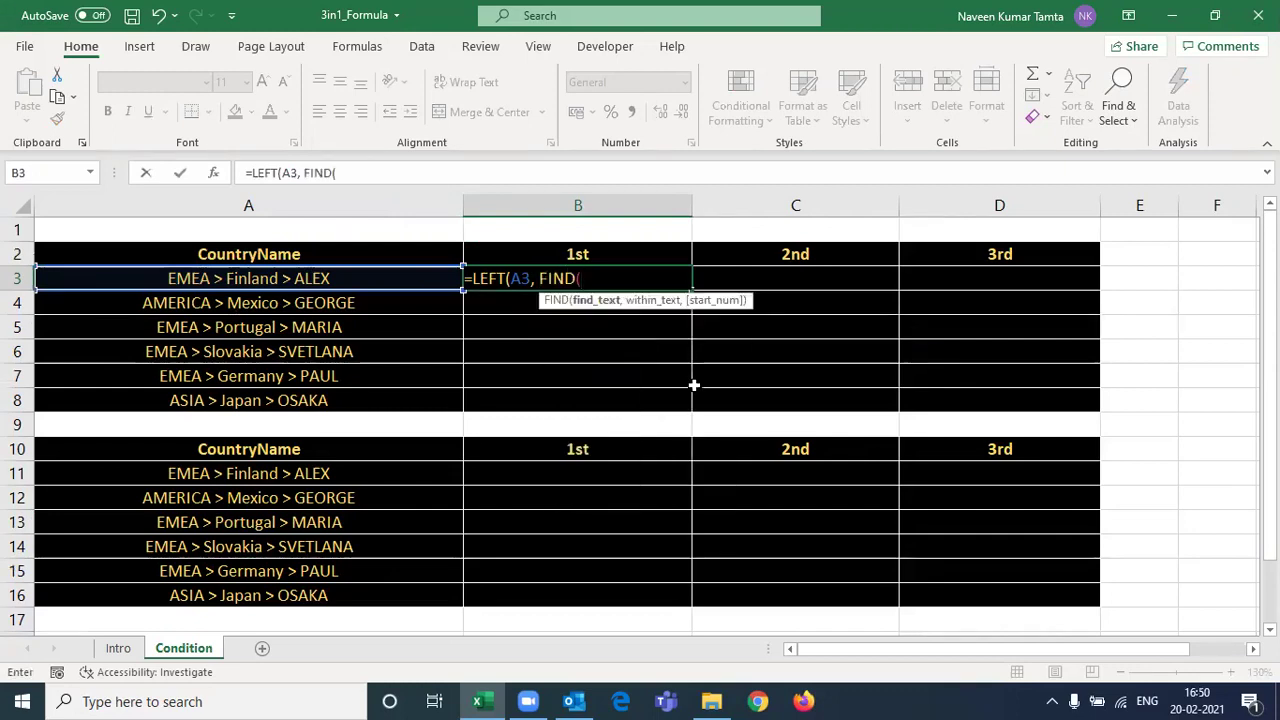
text(">)
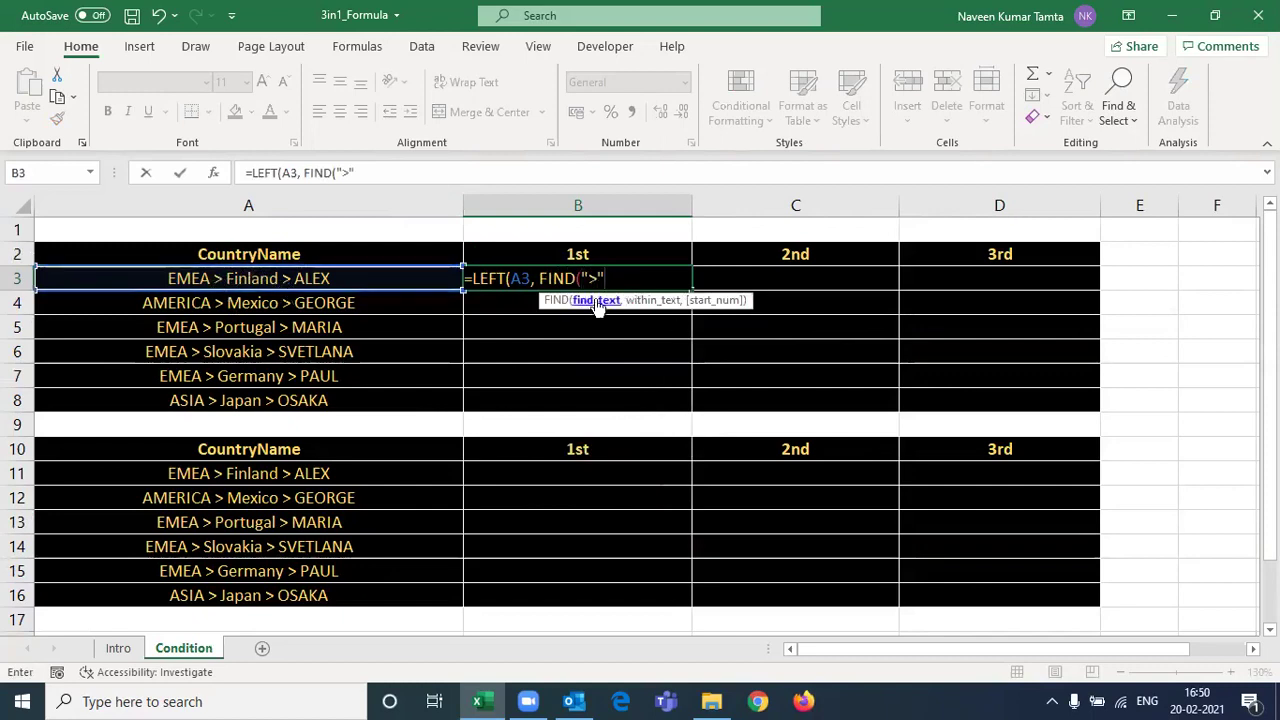
text(,)
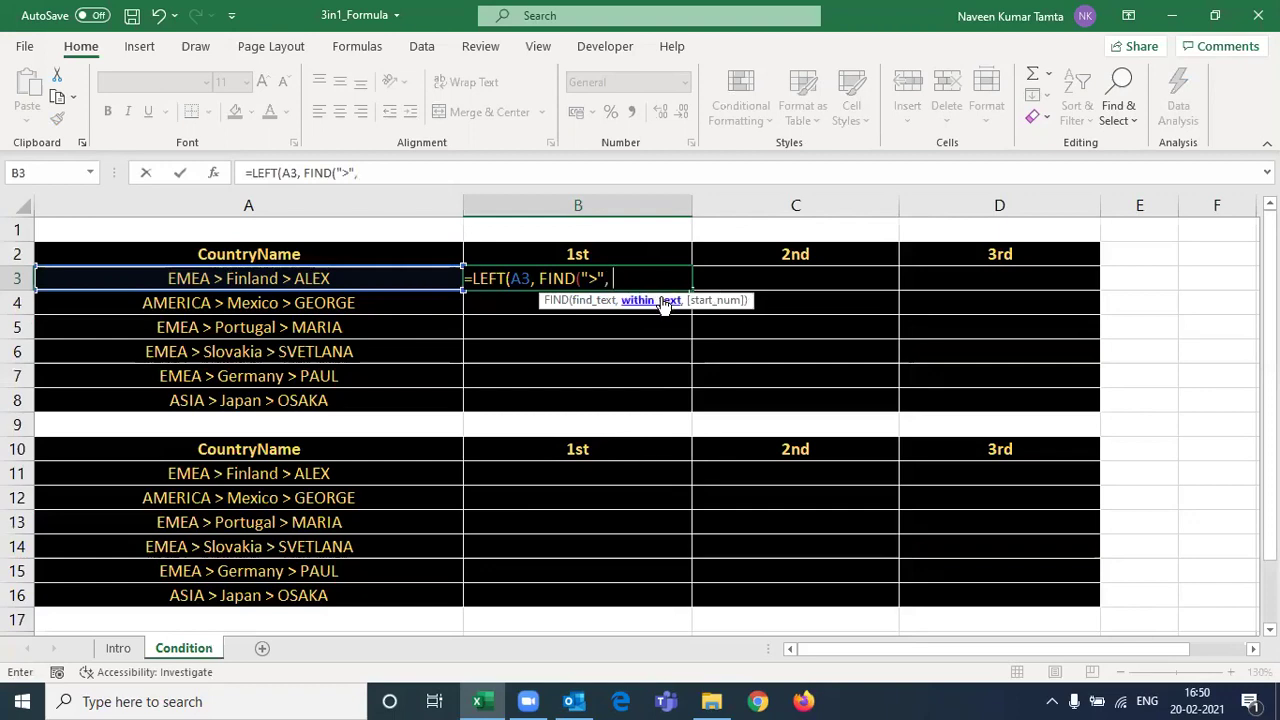
key(Left)
text(,1)-1))
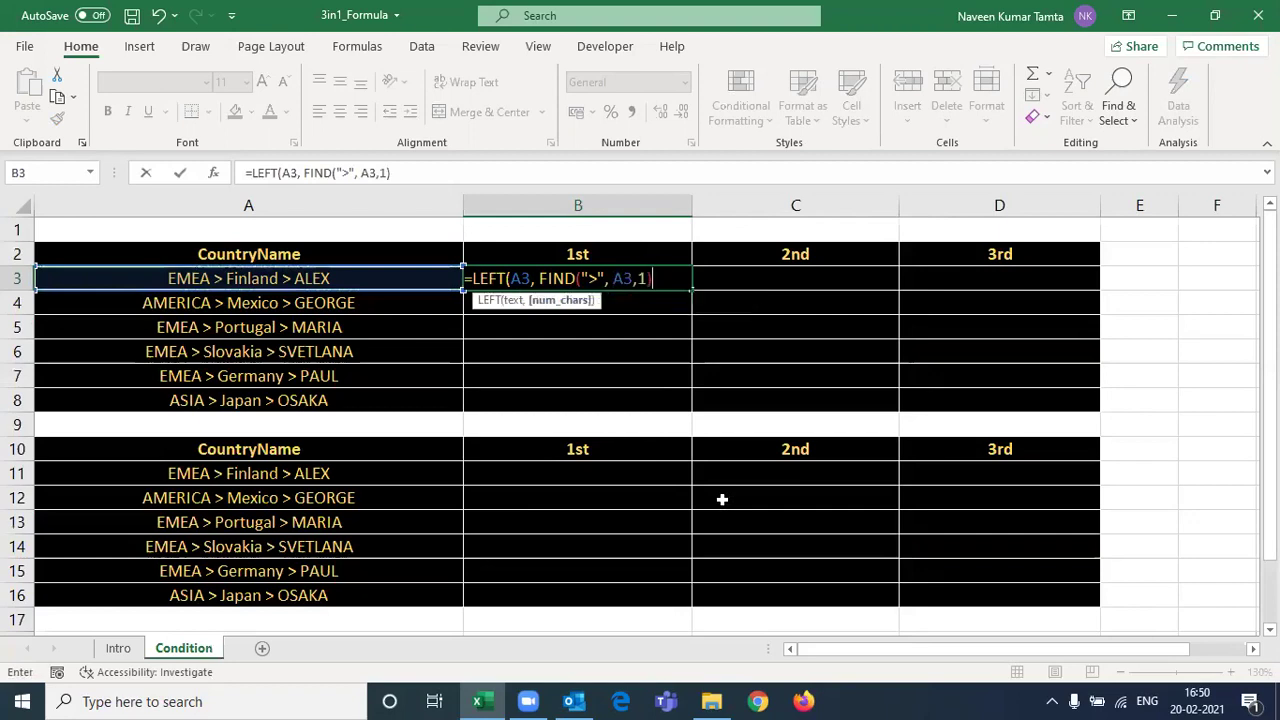
key(Return)
Fill the LEFT formula from B3 down through B8.
key(Up)
key(shift+Down)
key(shift+Down)
key(shift+Down)
key(shift+Down)
key(shift+Down)
key(ctrl+d)
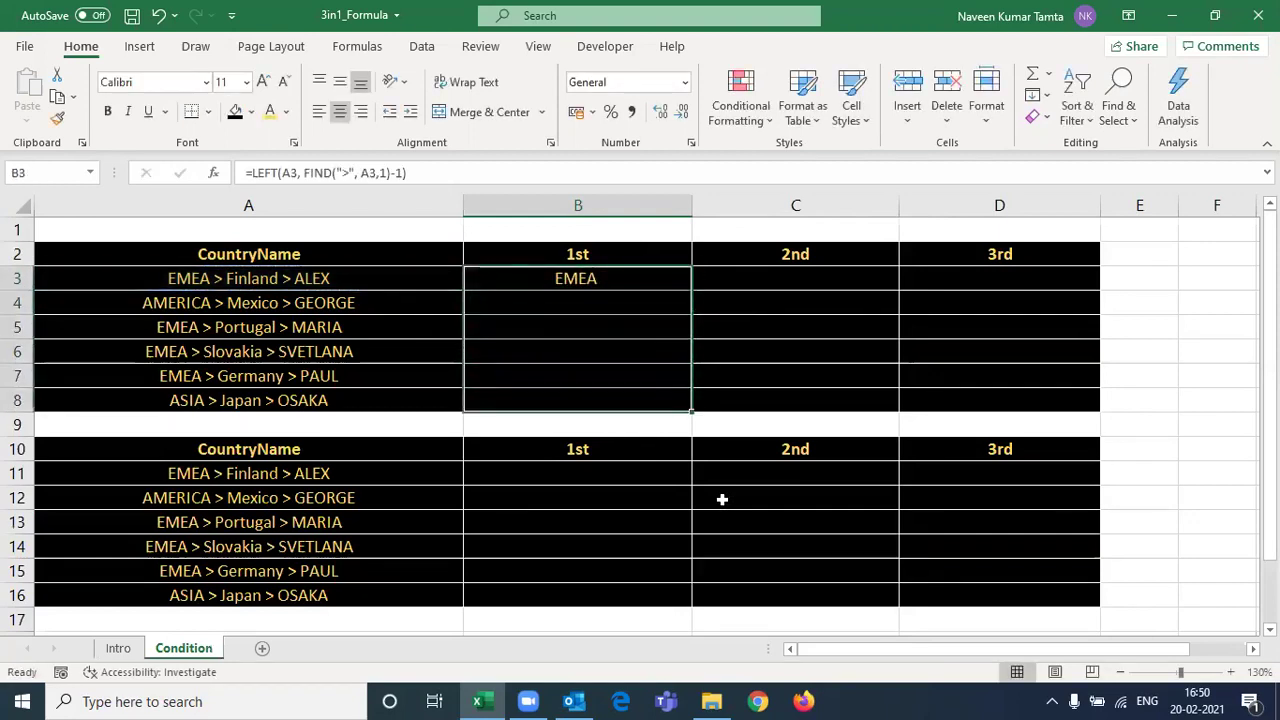
key(Up)
key(Down)
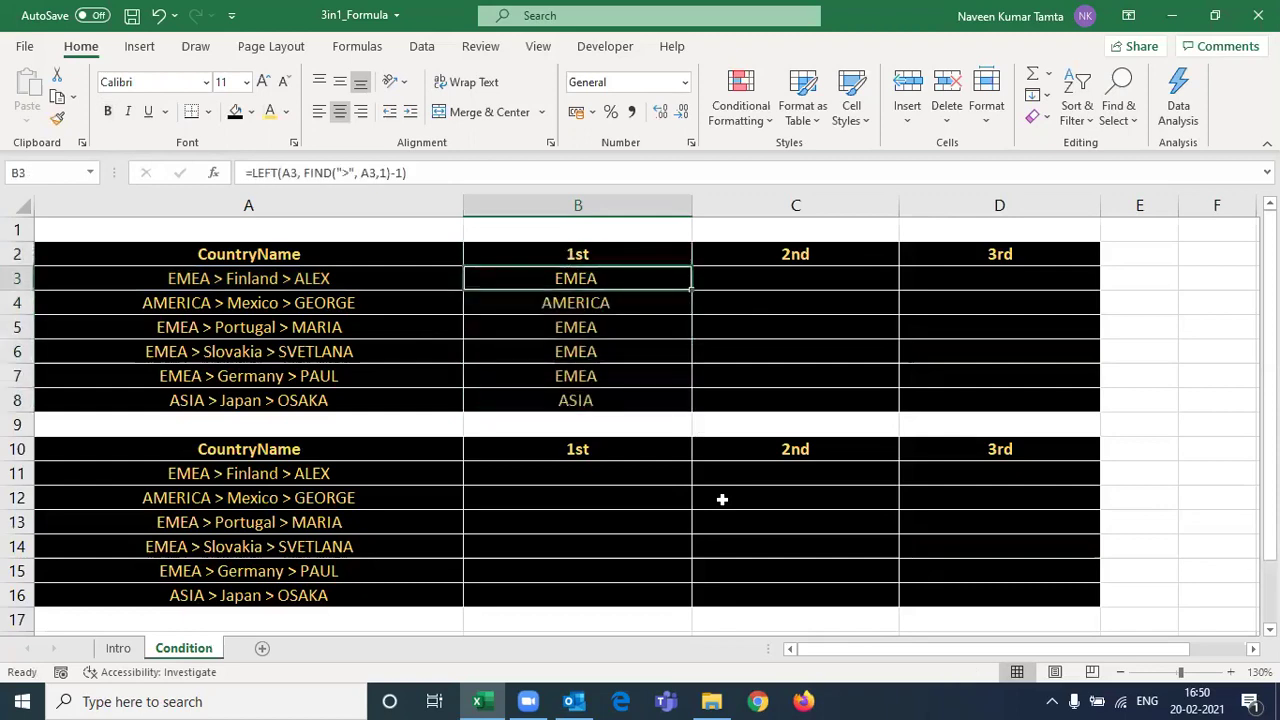
Compare the CountryName entries in A3:A8 with the extracted first parts in B3:B8.
key(Left)
key(shift+Down)
key(shift+Down)
key(shift+Down)
key(shift+Down)
key(shift+Down)
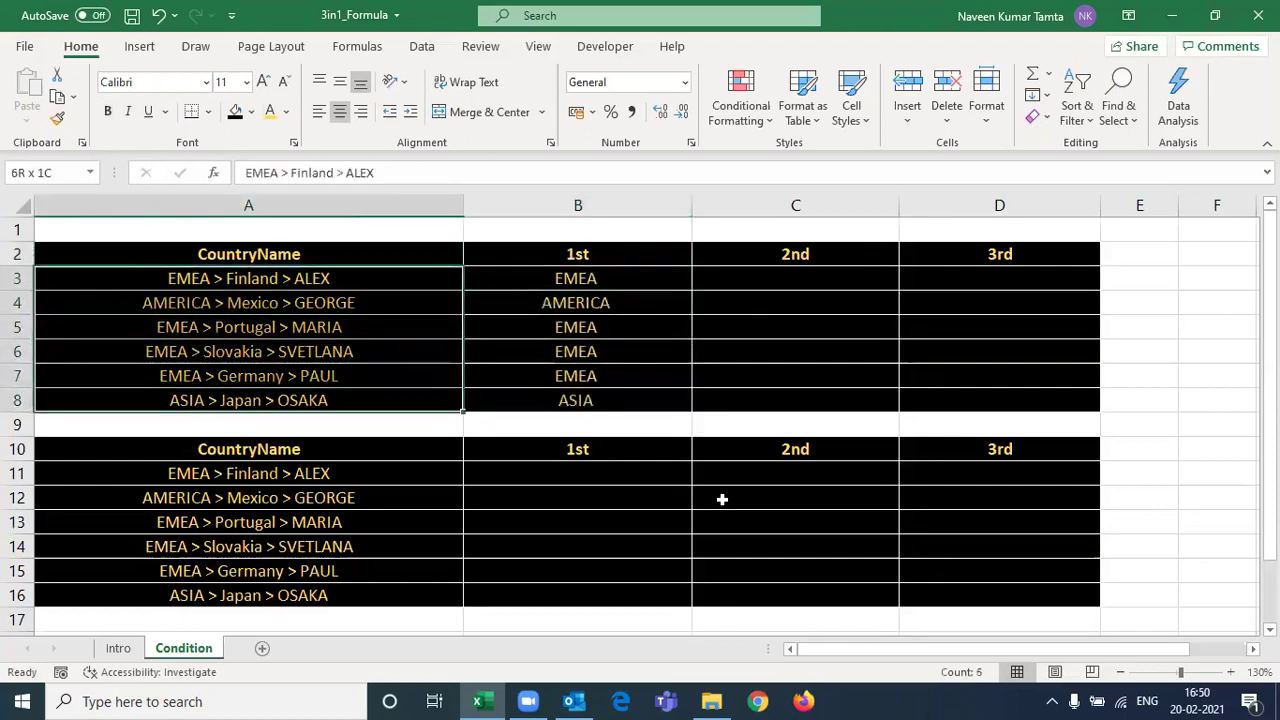
key(Right)
key(shift+Down)
key(shift+Down)
key(shift+Down)
key(shift+Down)
key(shift+Down)
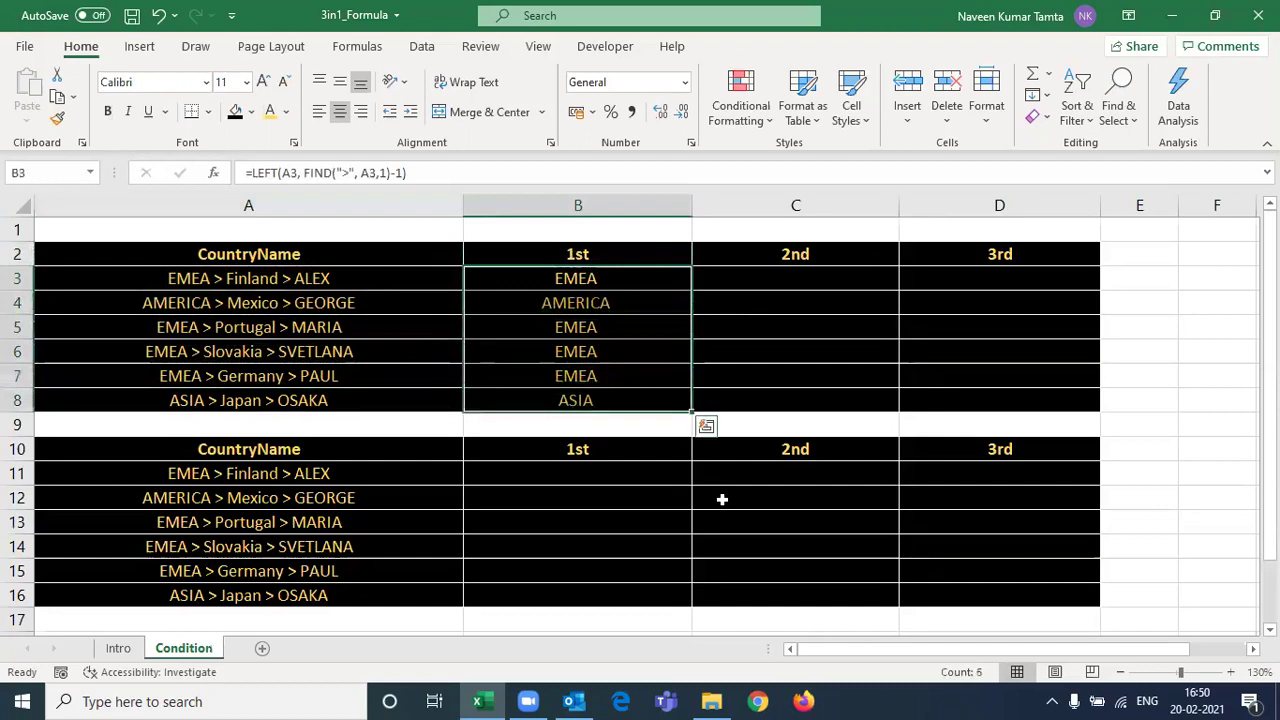
key(Left)
key(Right)
Start a MID formula in C3 with A3 as its text argument.
key(Right)
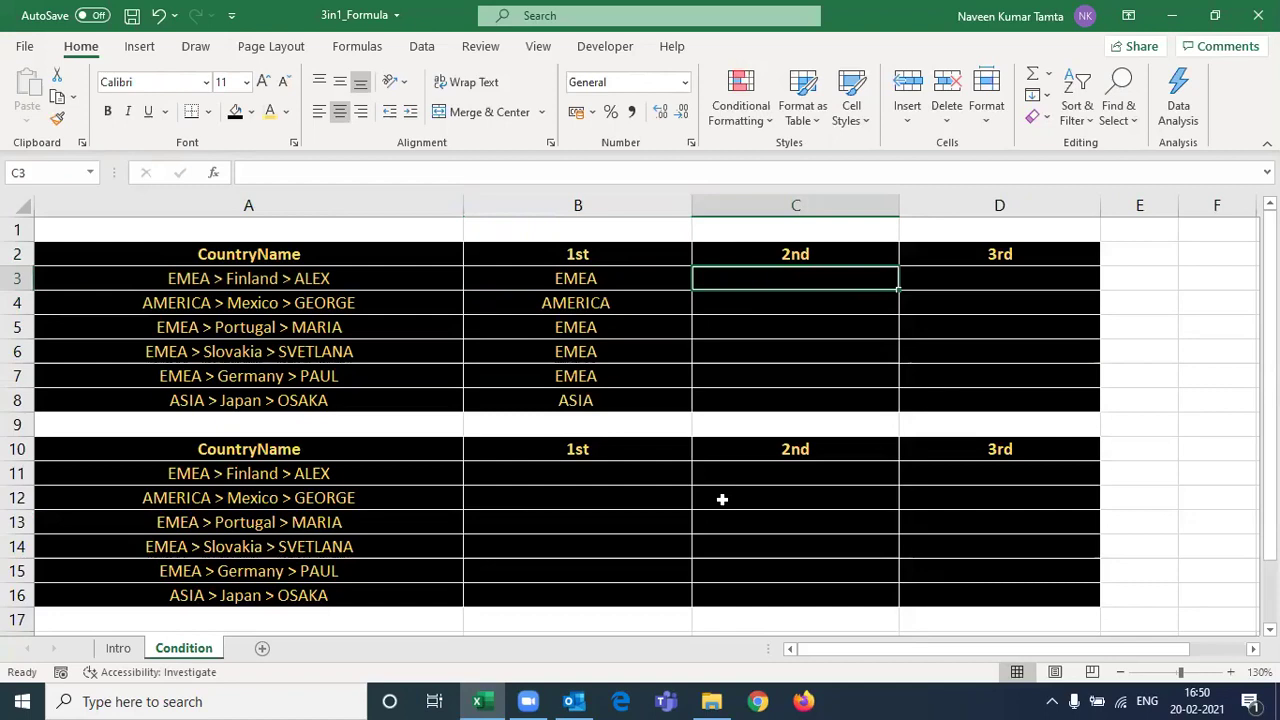
text(=find)
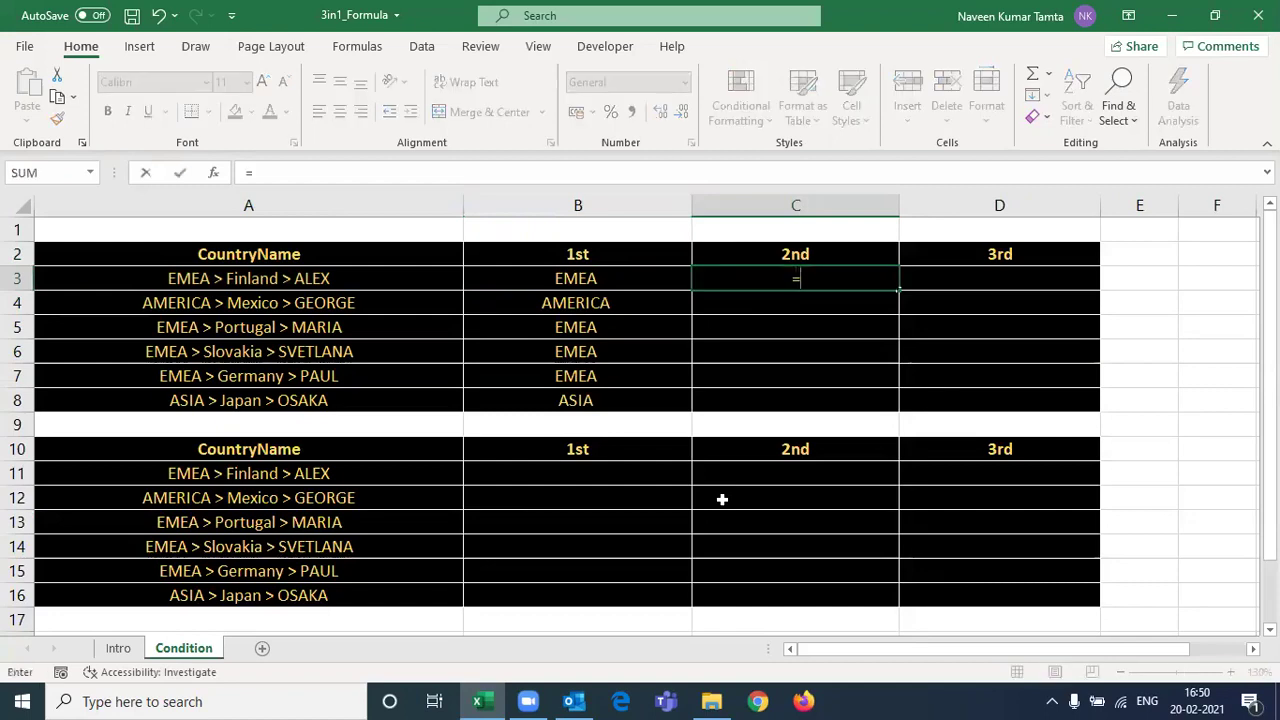
key(BackSpace)
key(BackSpace)
key(BackSpace)
key(BackSpace)
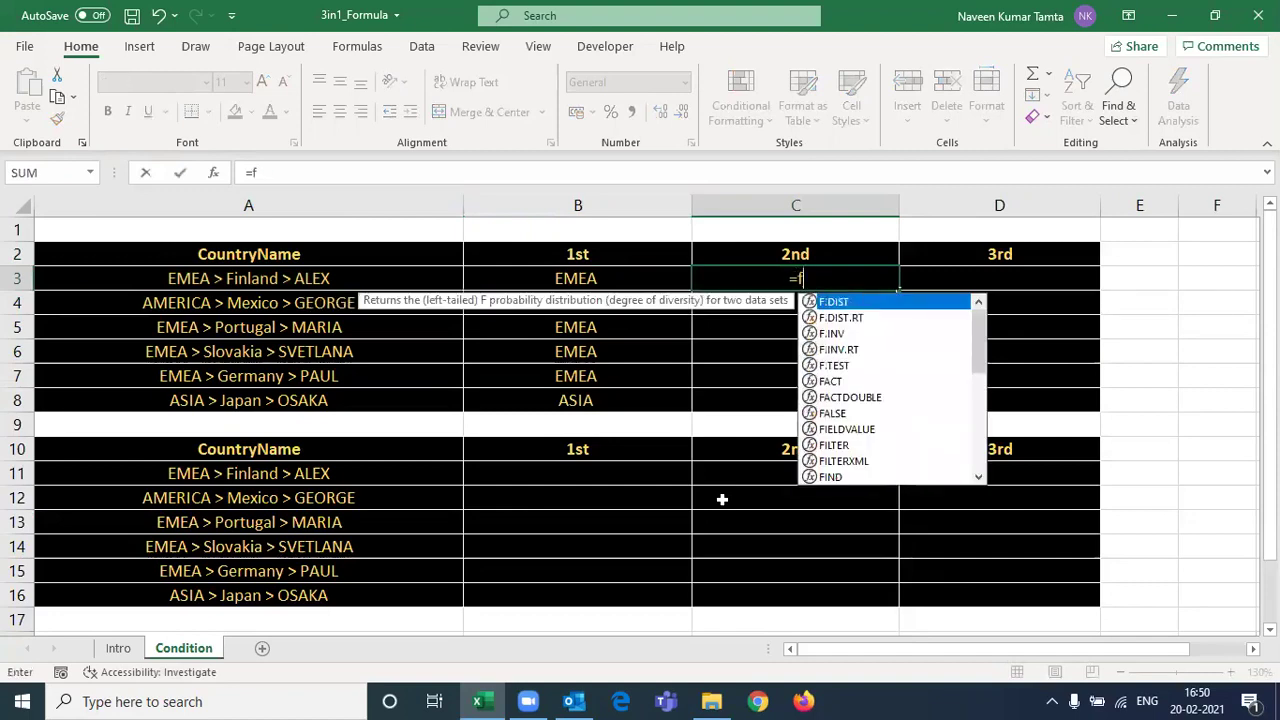
text(mi)
key(Tab)
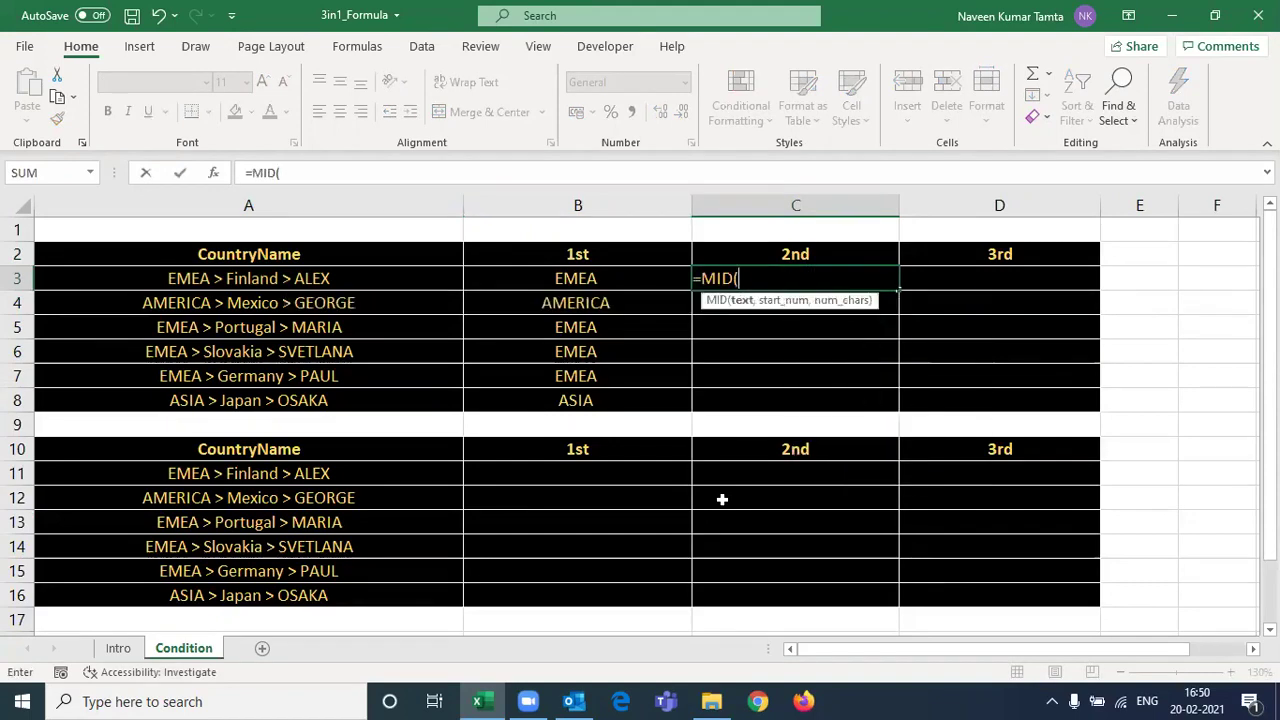
key(Left)
key(Left)
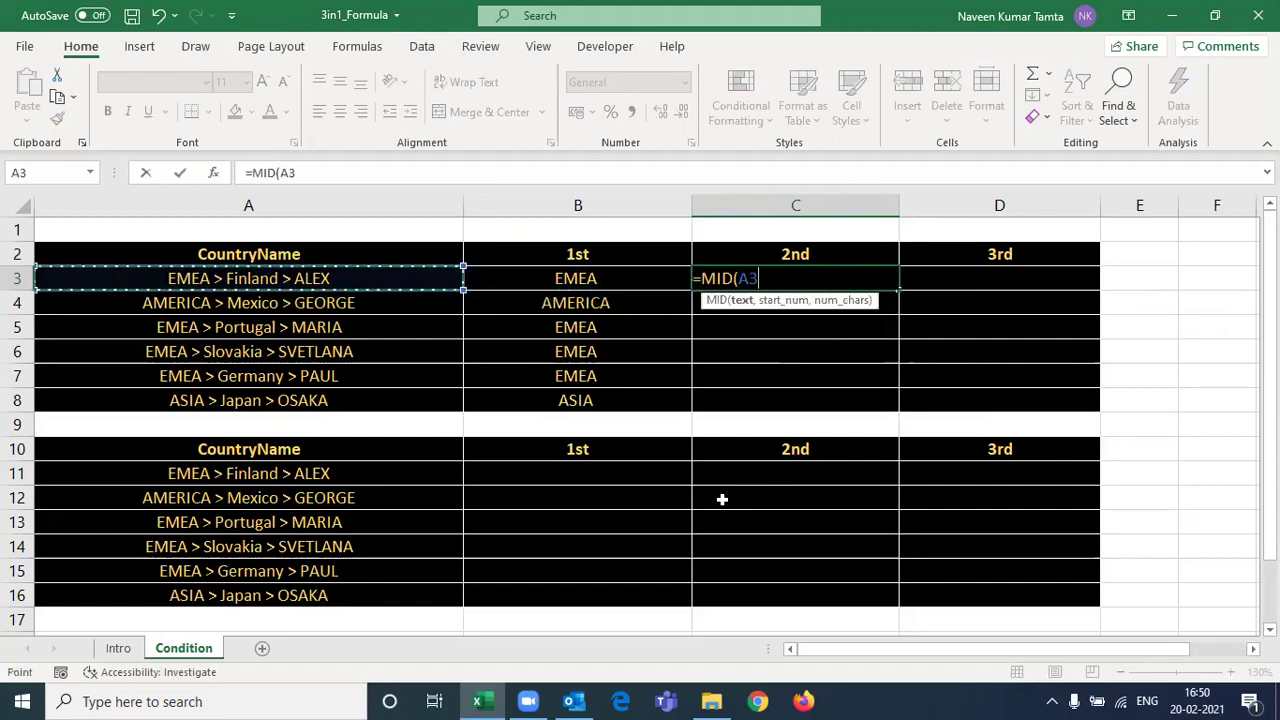
text(,)
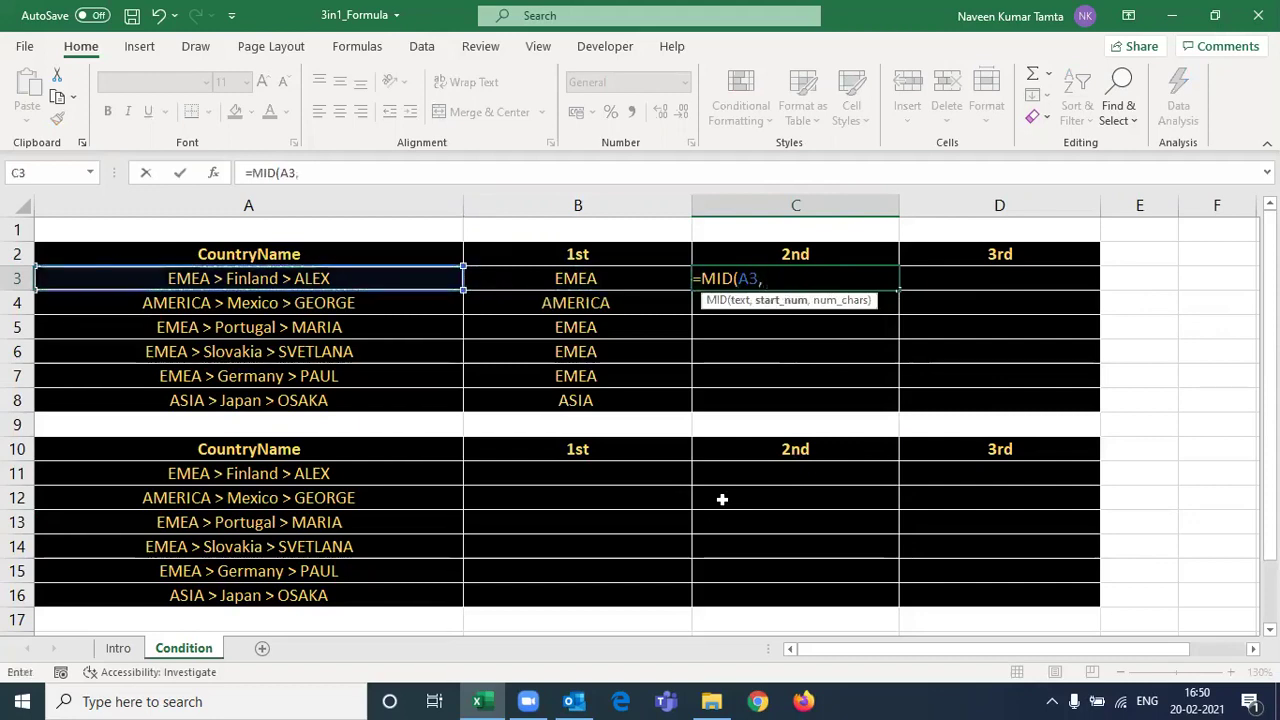
Set the MID formula's start position in C3 to FIND(">", A3)+1.
text( find)
key(Tab)
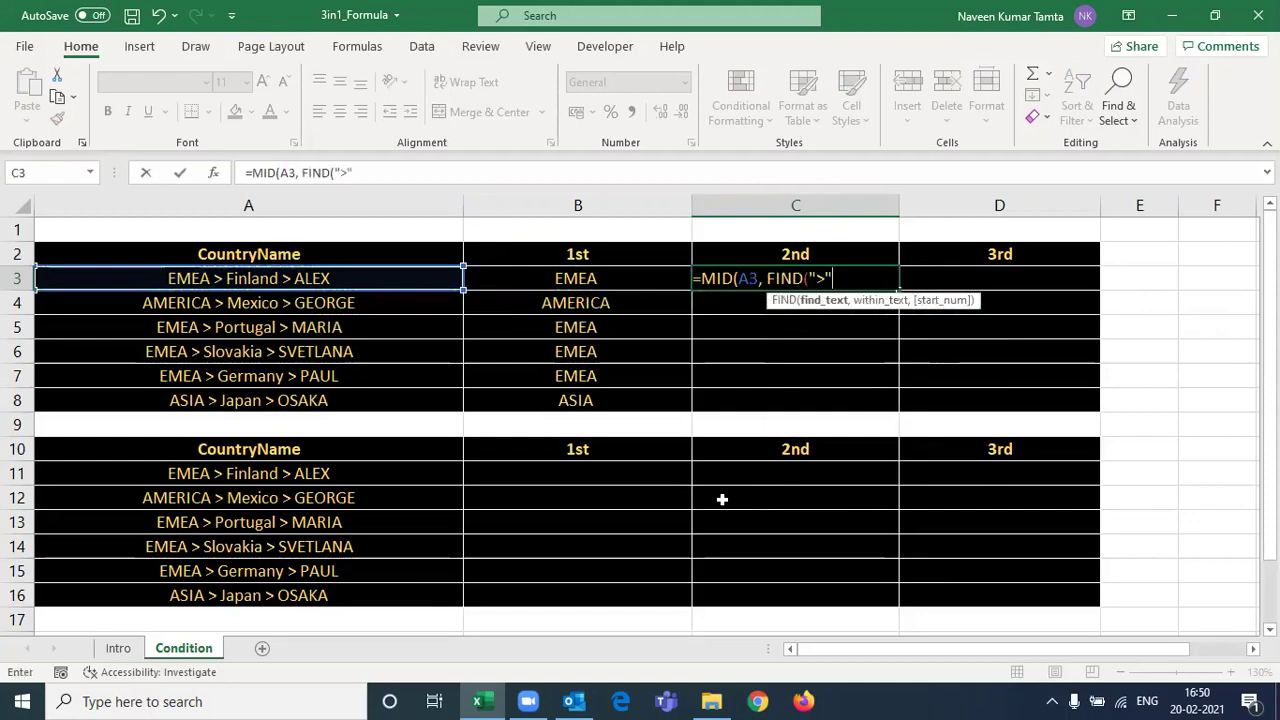
text(">",)
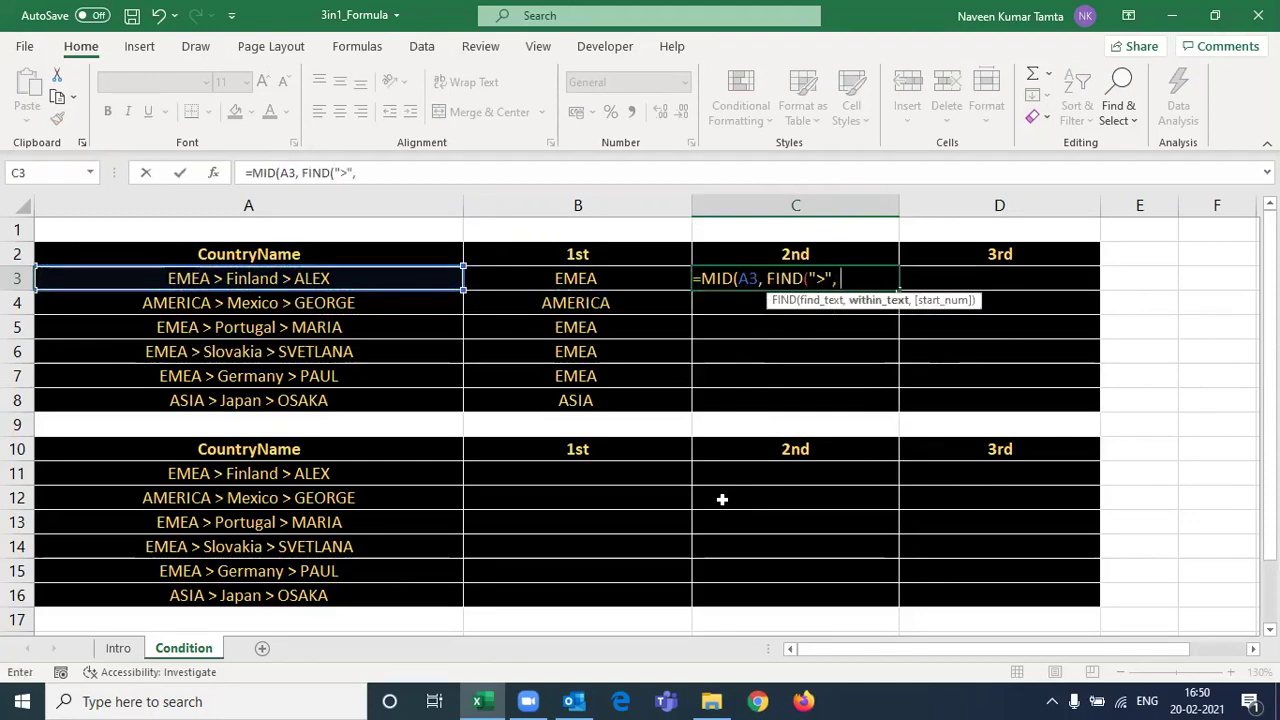
key(Left)
key(Left)
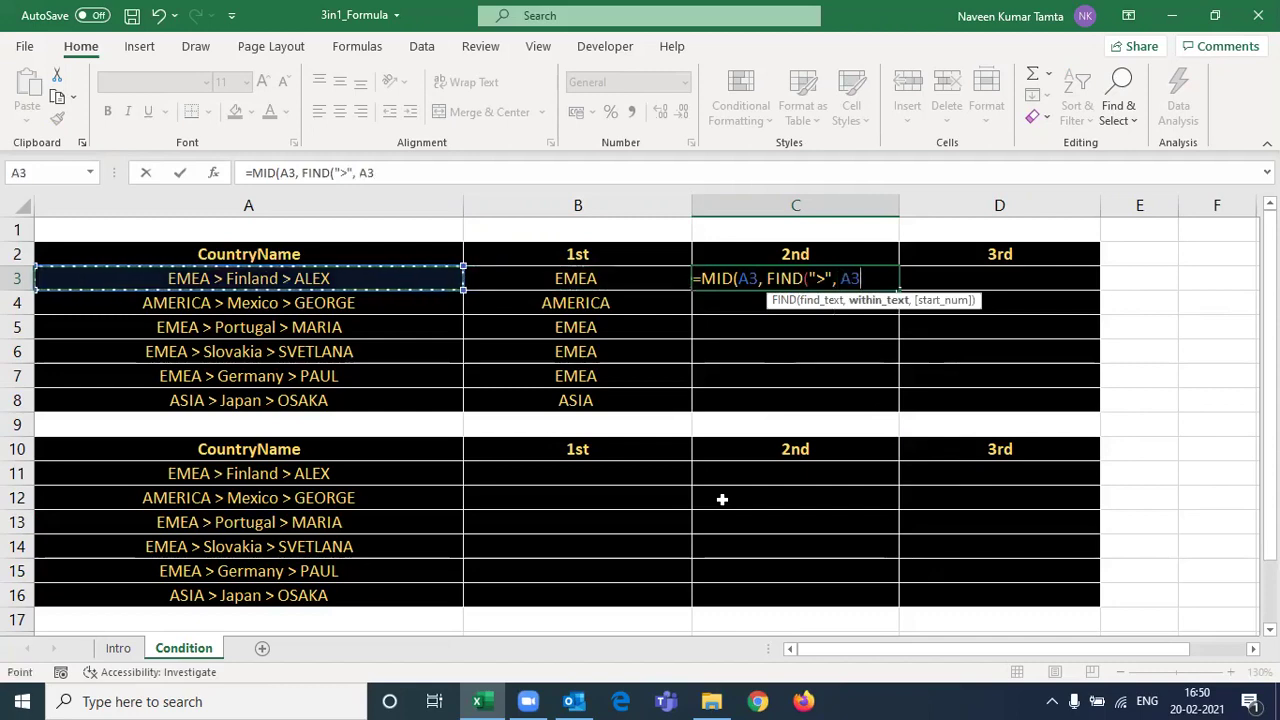
text()+1)
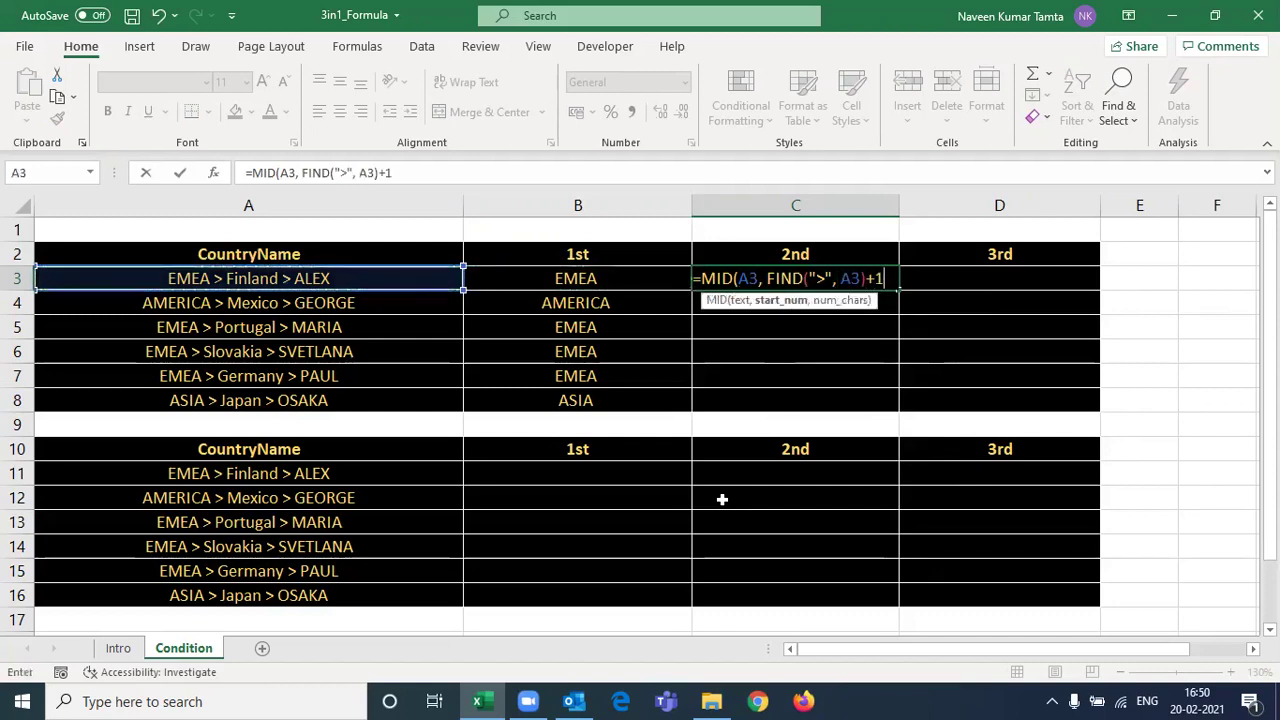
text(,)
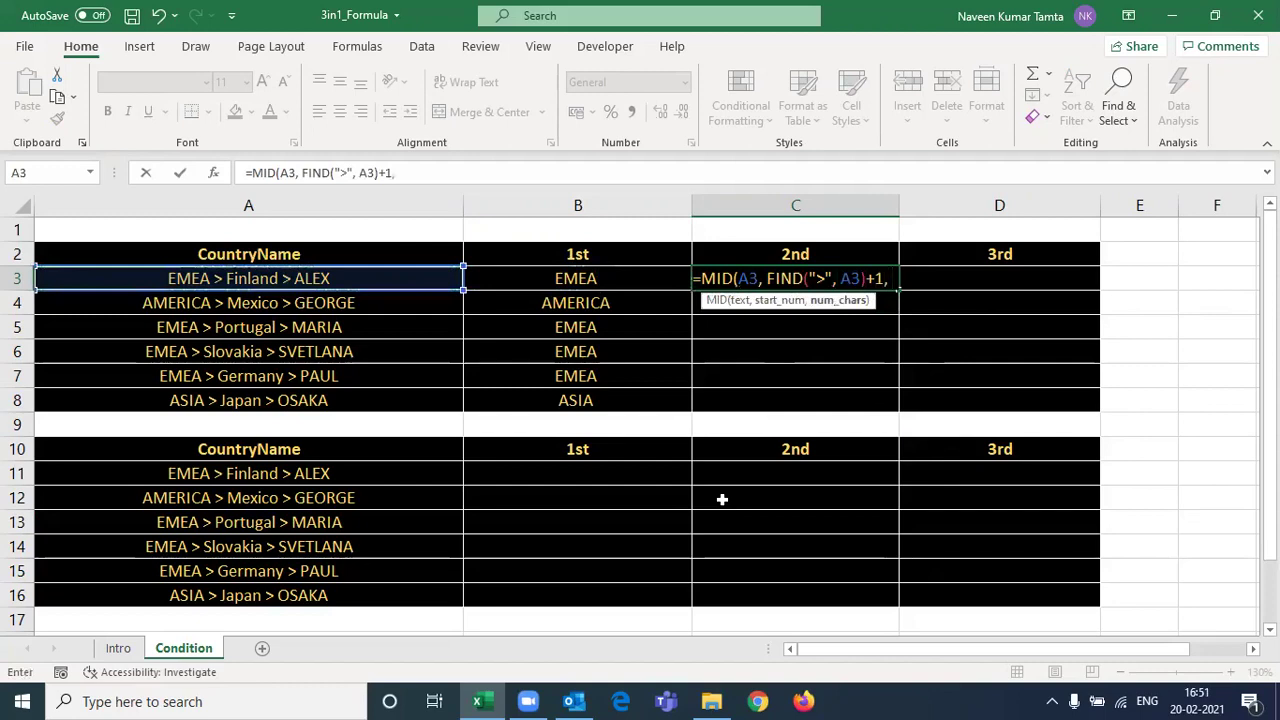
Begin the number-of-characters argument of the MID formula with FIND(">", A3, FIND(">", A3)+1) to locate the second ">".
text( find)
key(Tab)
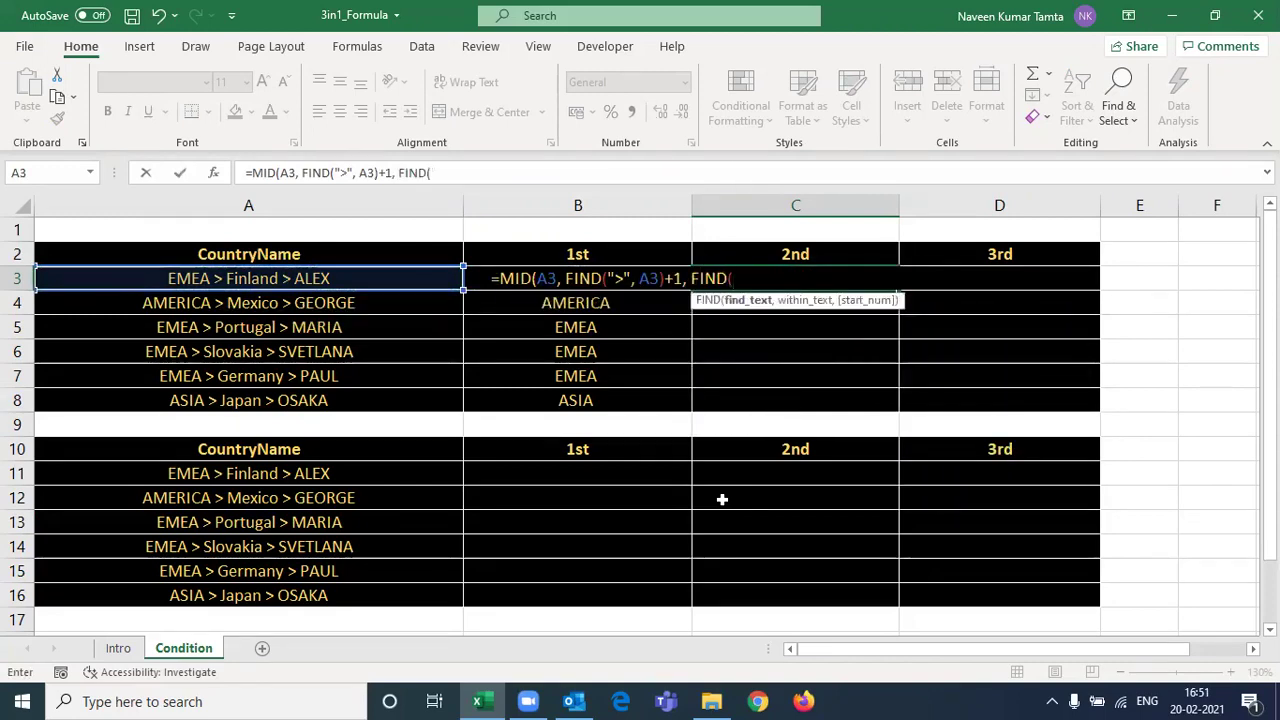
text(">",)
key(Left)
key(Left)
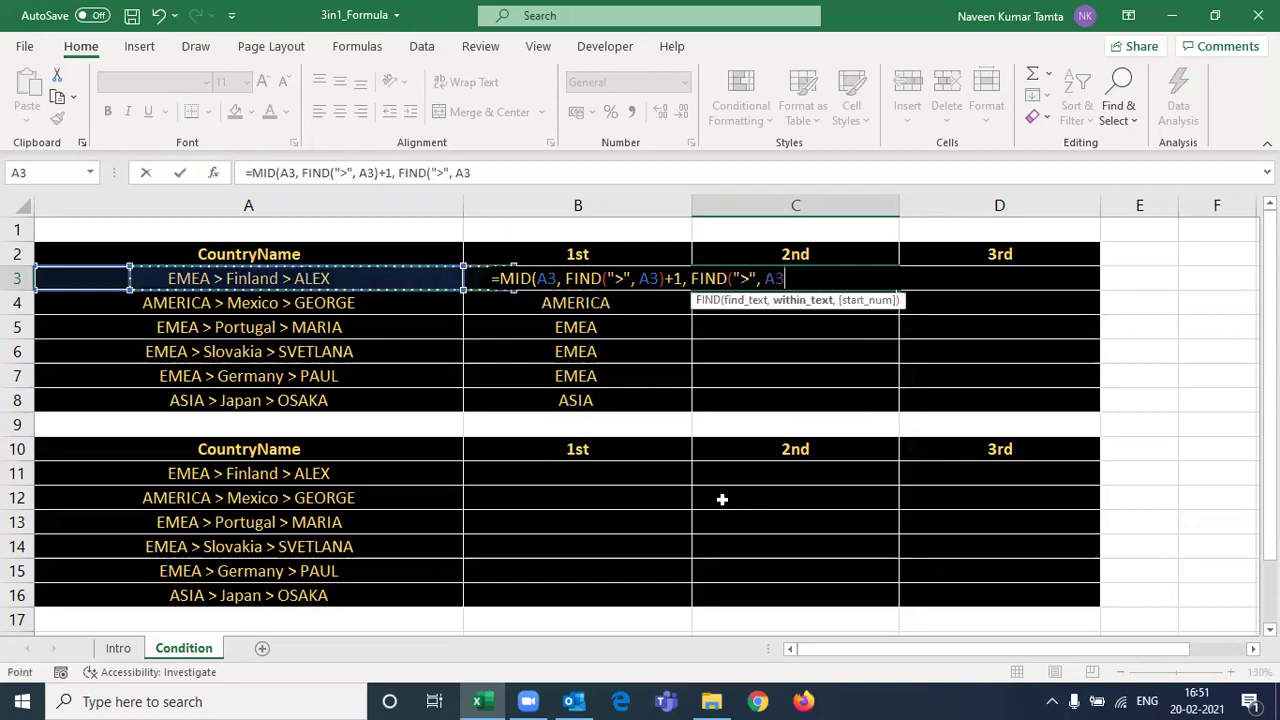
text(, )
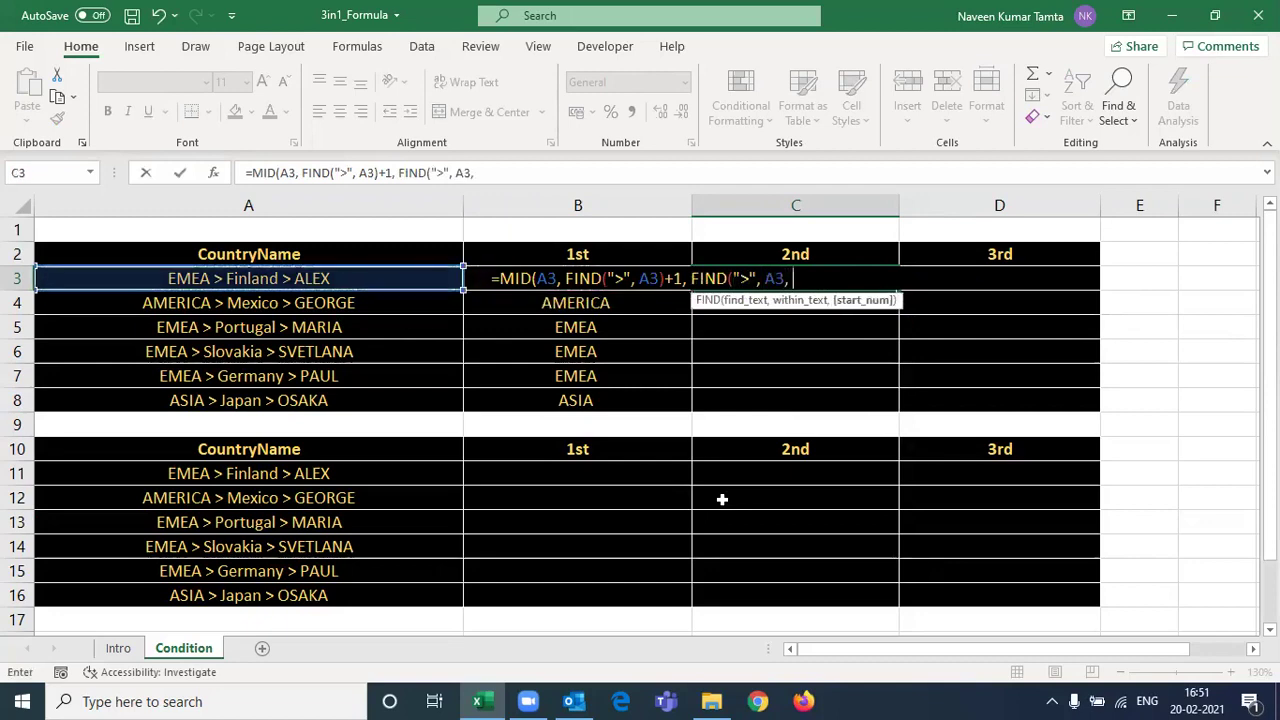
text(FIND(">",)
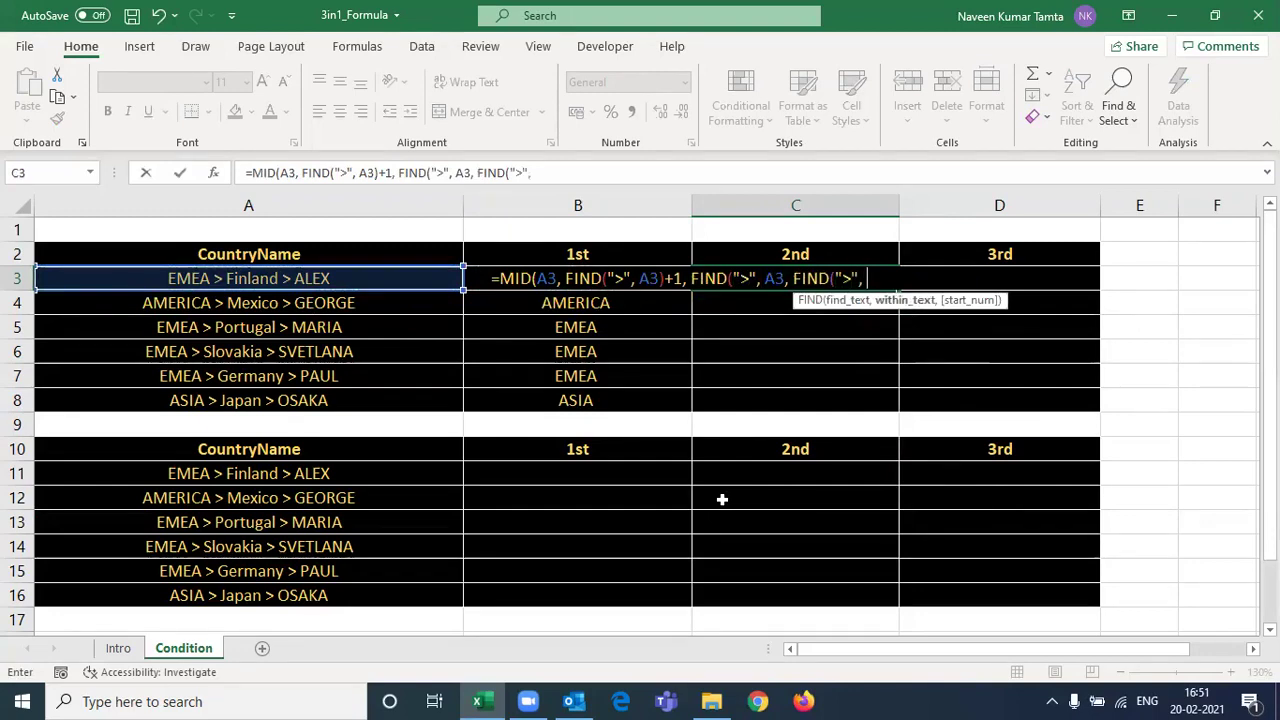
key(Left)
key(Left)
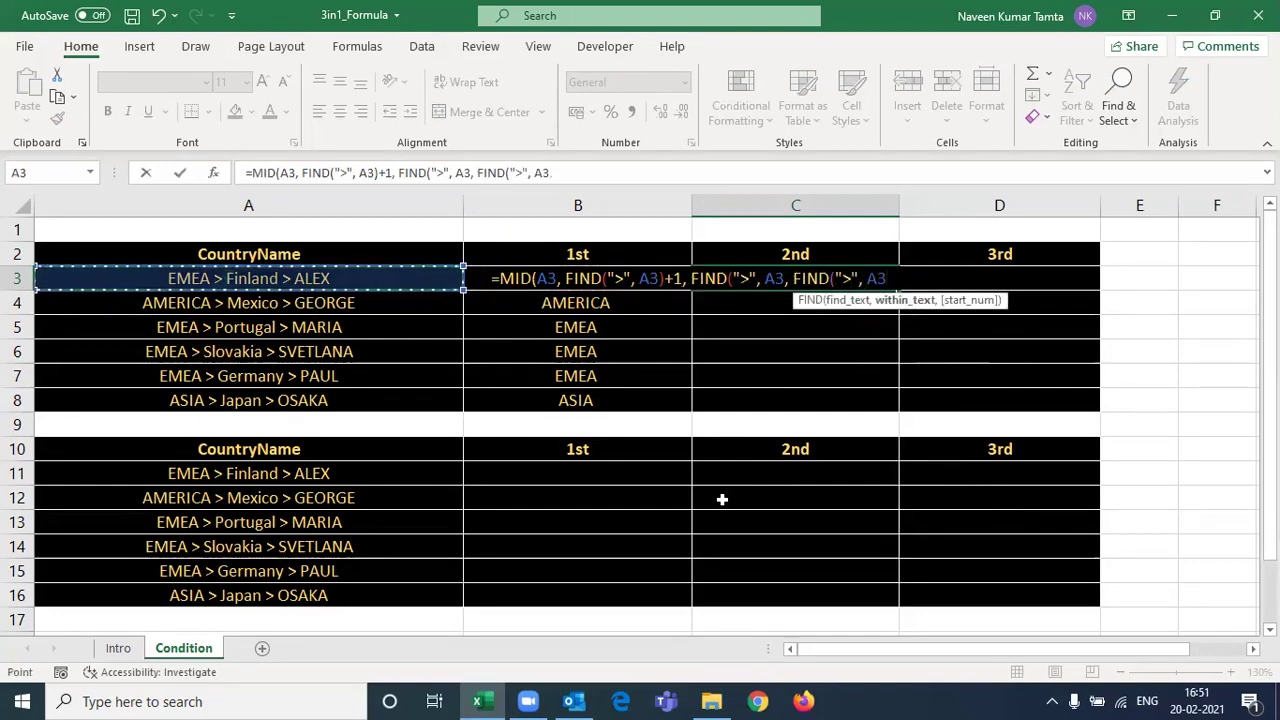
text()+1)
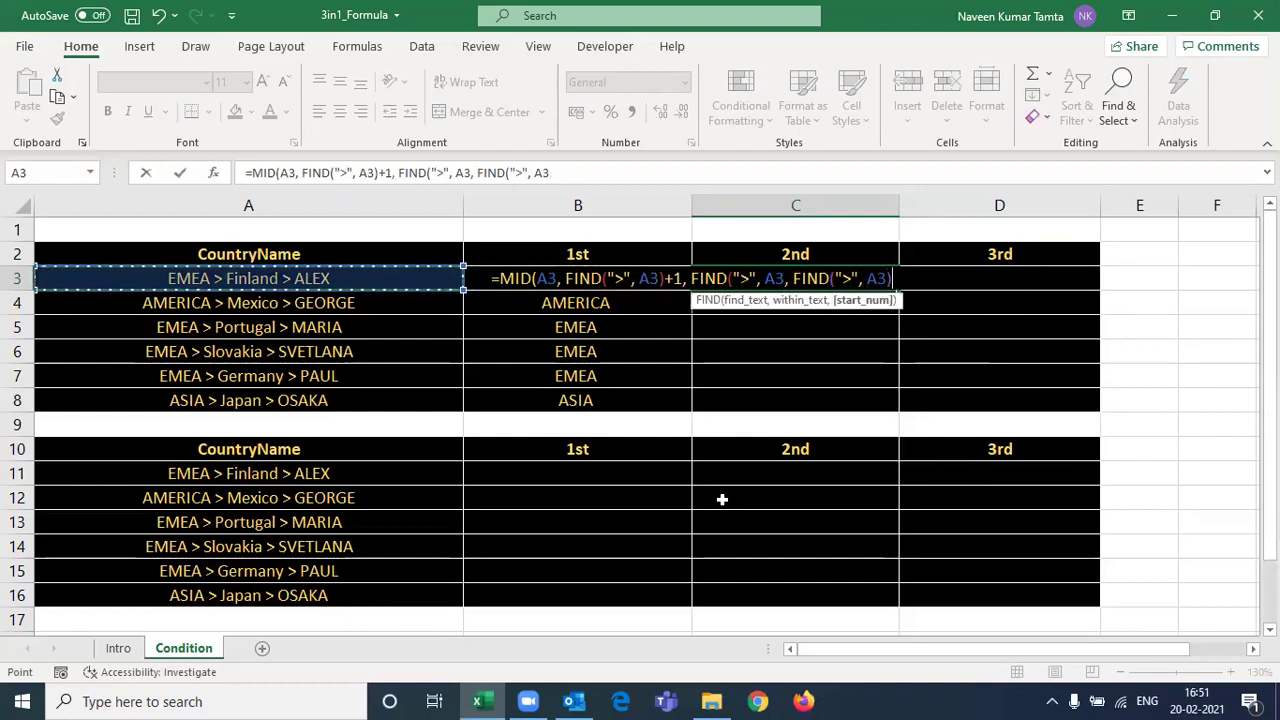
text())
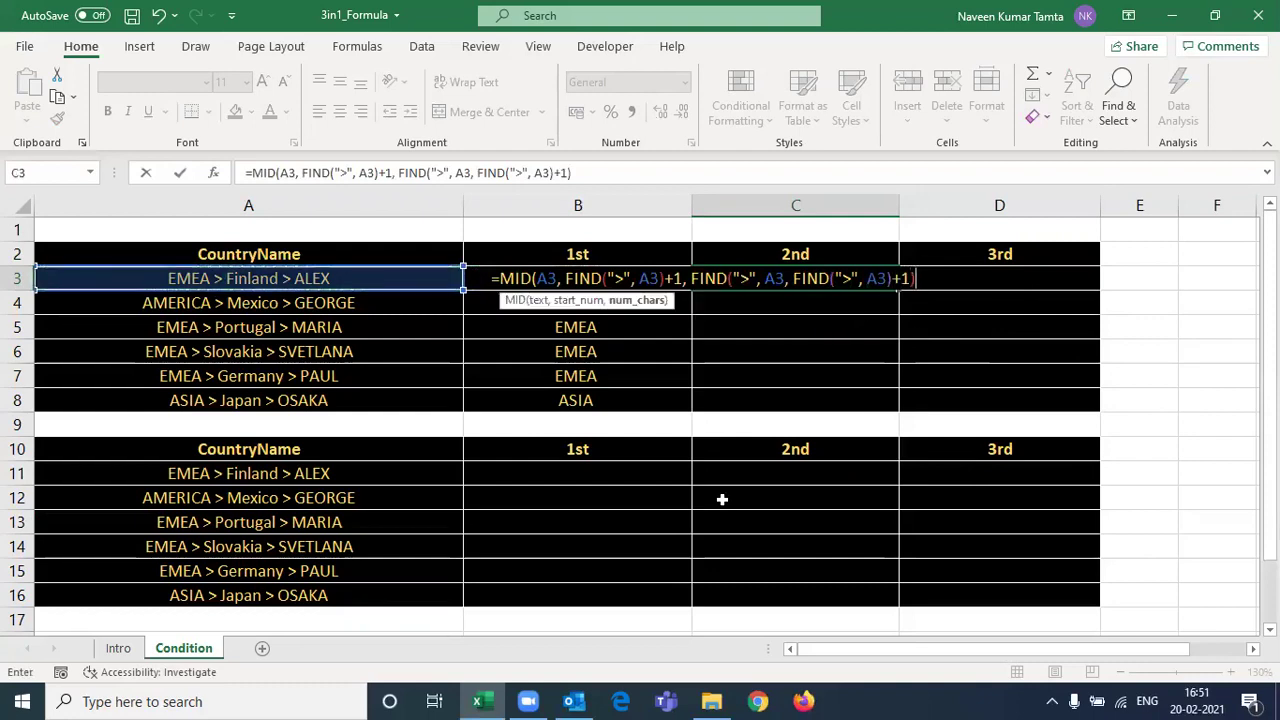
Append -FIND(">", A3)-1 to the number-of-characters argument, then close and enter the MID formula in C3.
text(-find)
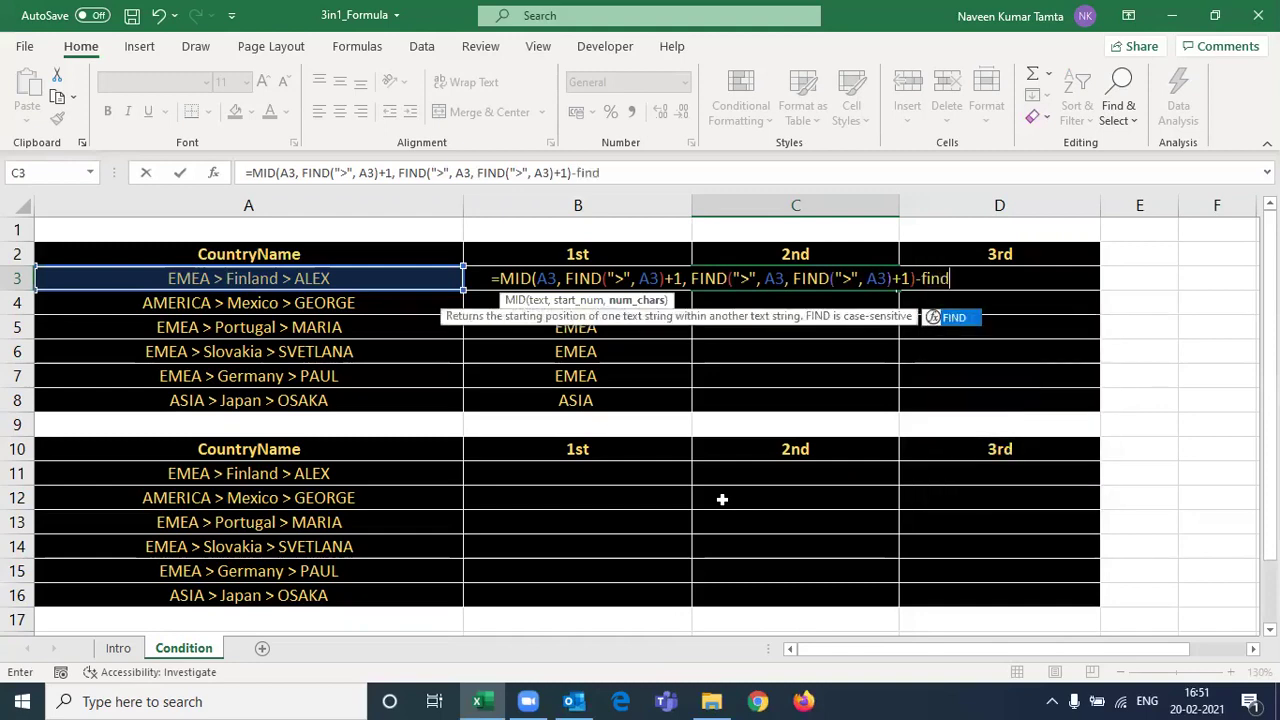
key(Tab)
text(")
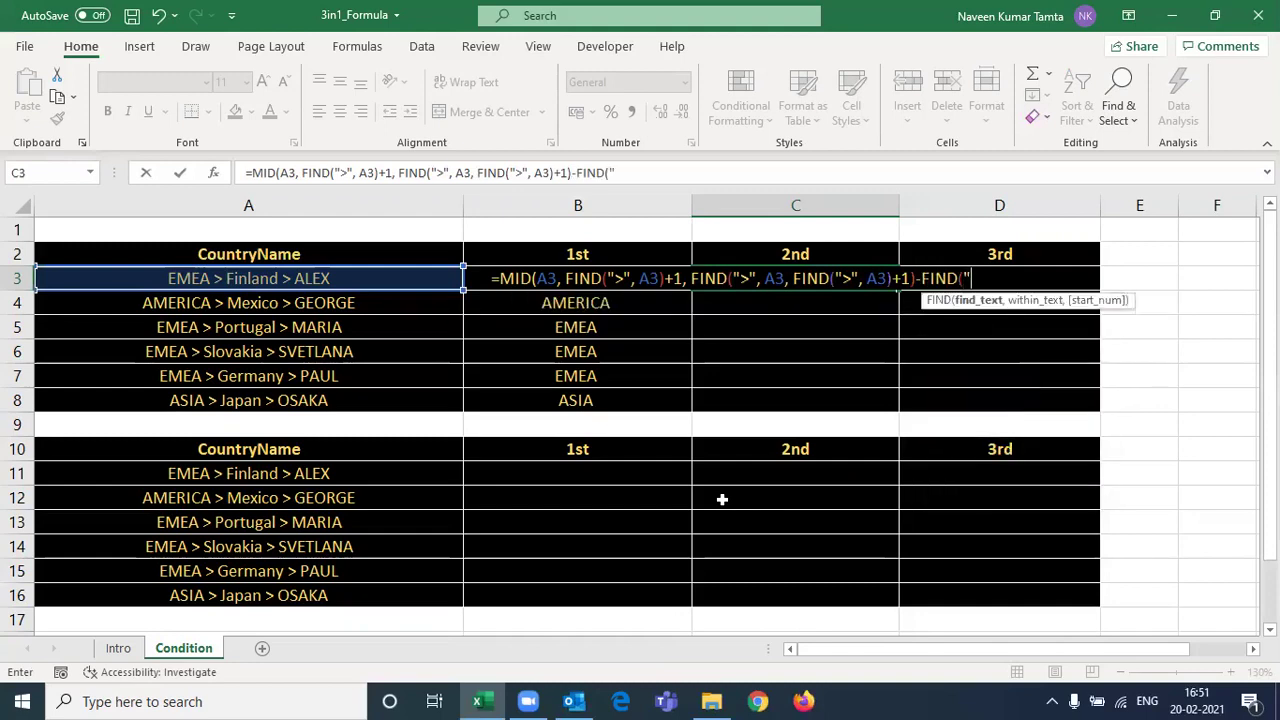
text(>",)
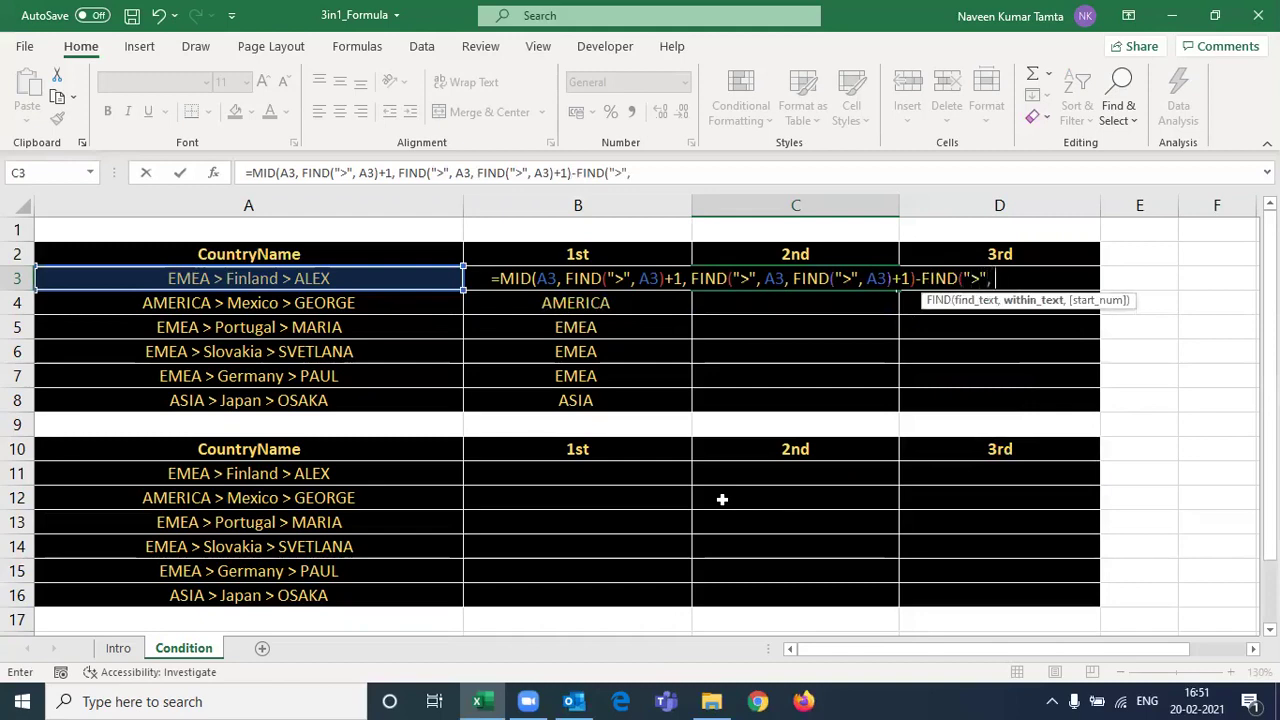
key(Left)
key(Left)
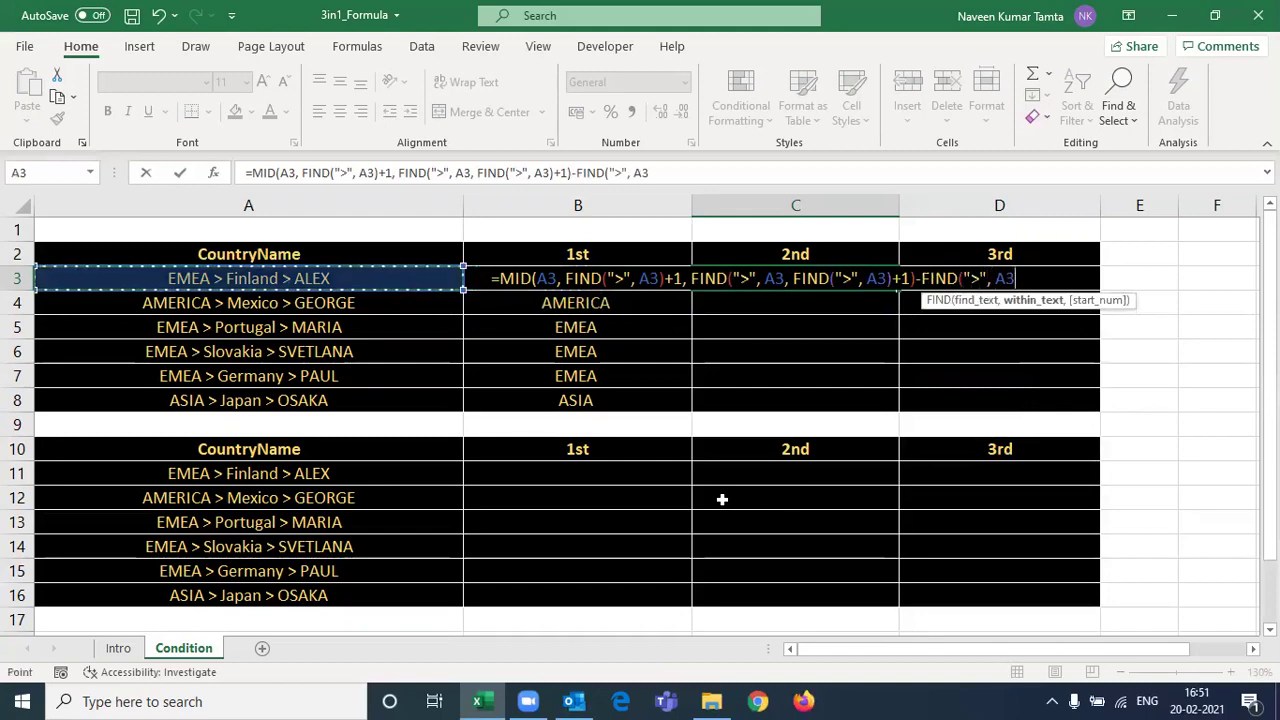
text())
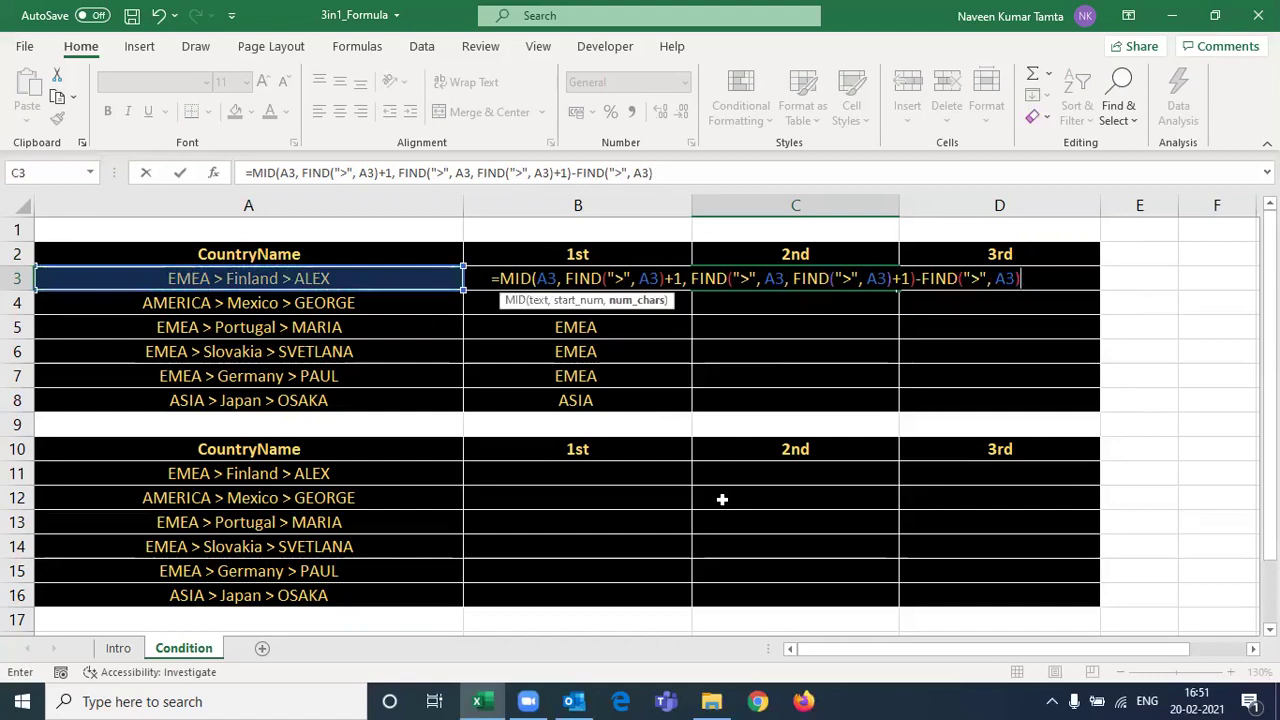
text(-1))
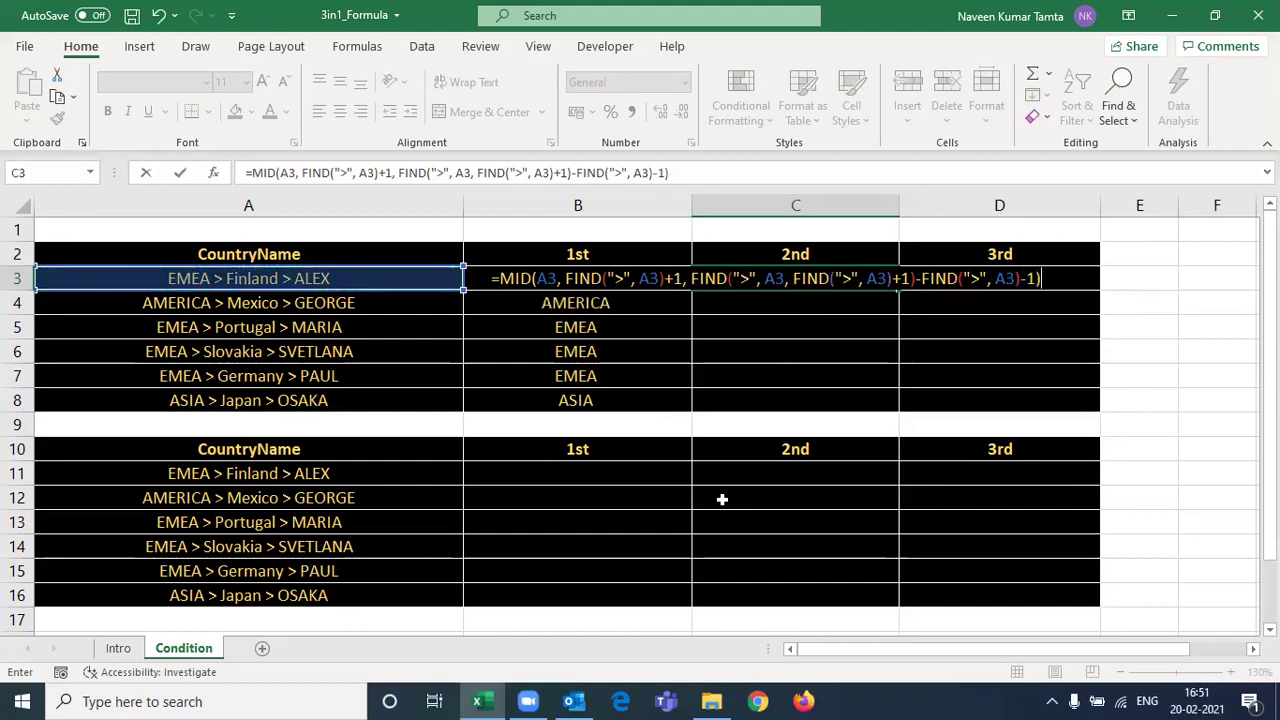
key(Return)
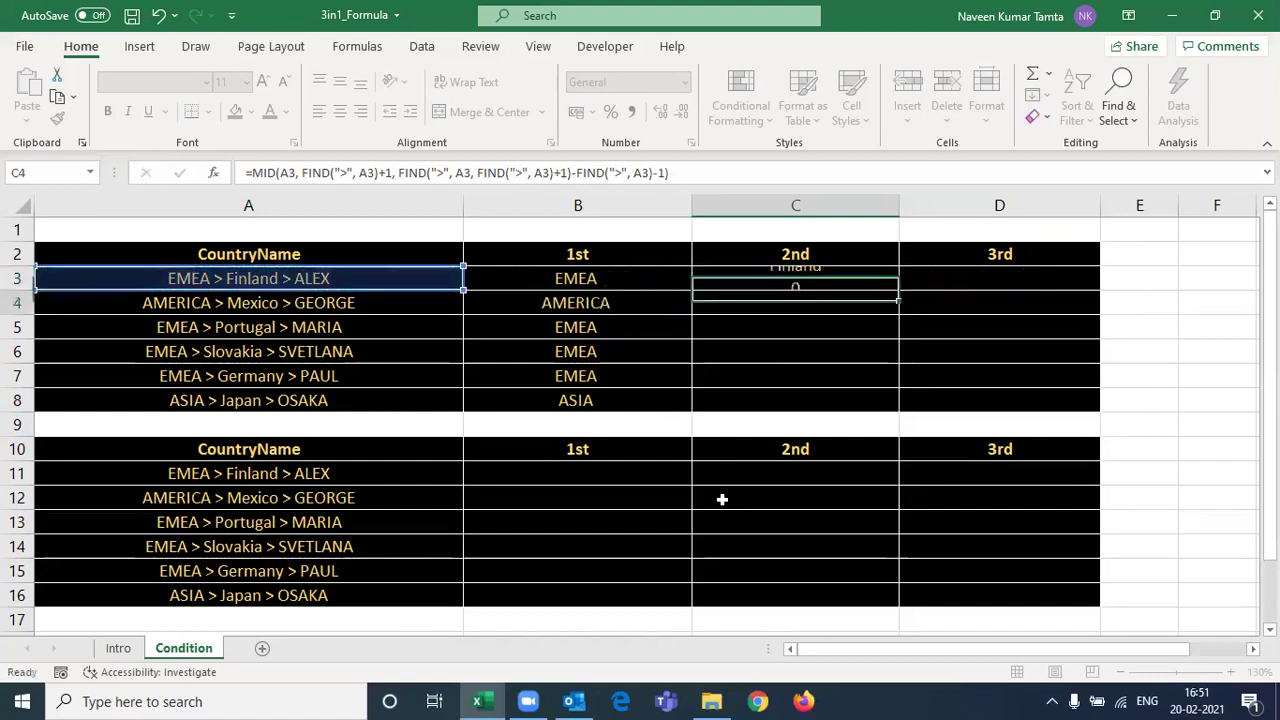
Fill the MID formula from C3 down through C8 and select the filled range for review.
key(Up)
key(shift+Down)
key(shift+Down)
key(shift+Down)
key(shift+Down)
key(shift+Down)
key(ctrl+d)
key(Up)
key(Down)
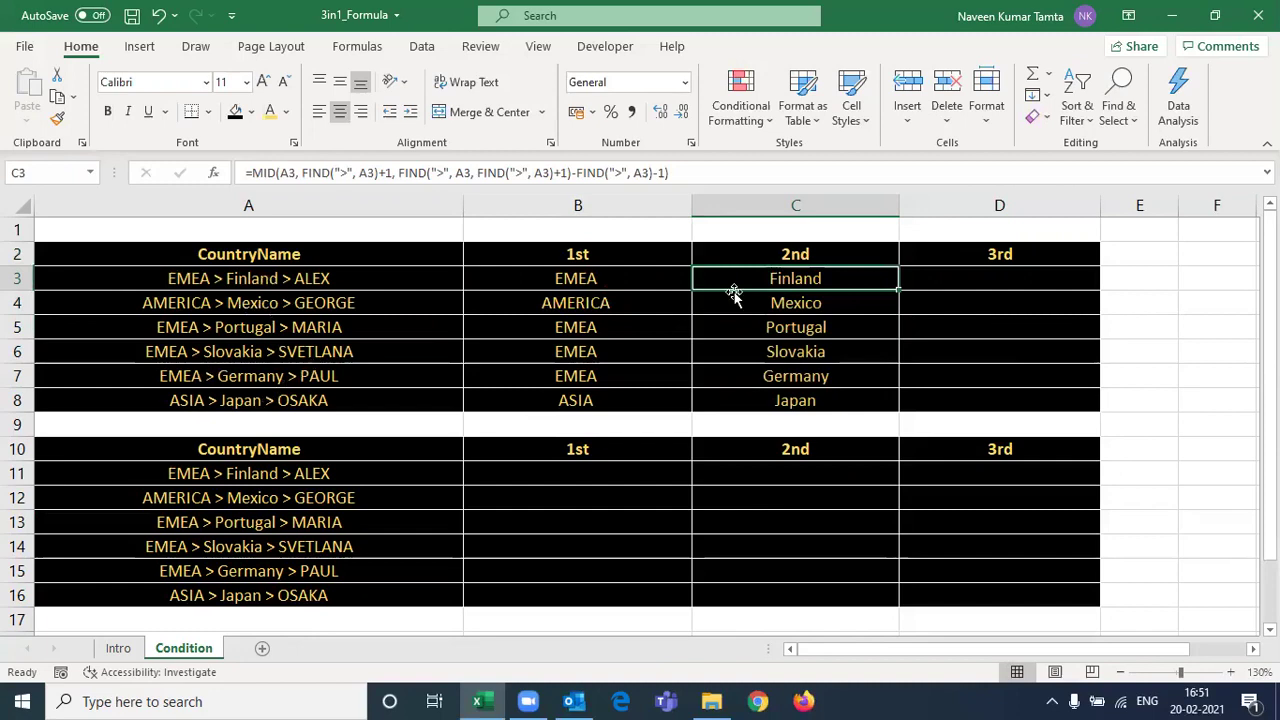
drag(815, 280, 817, 400)
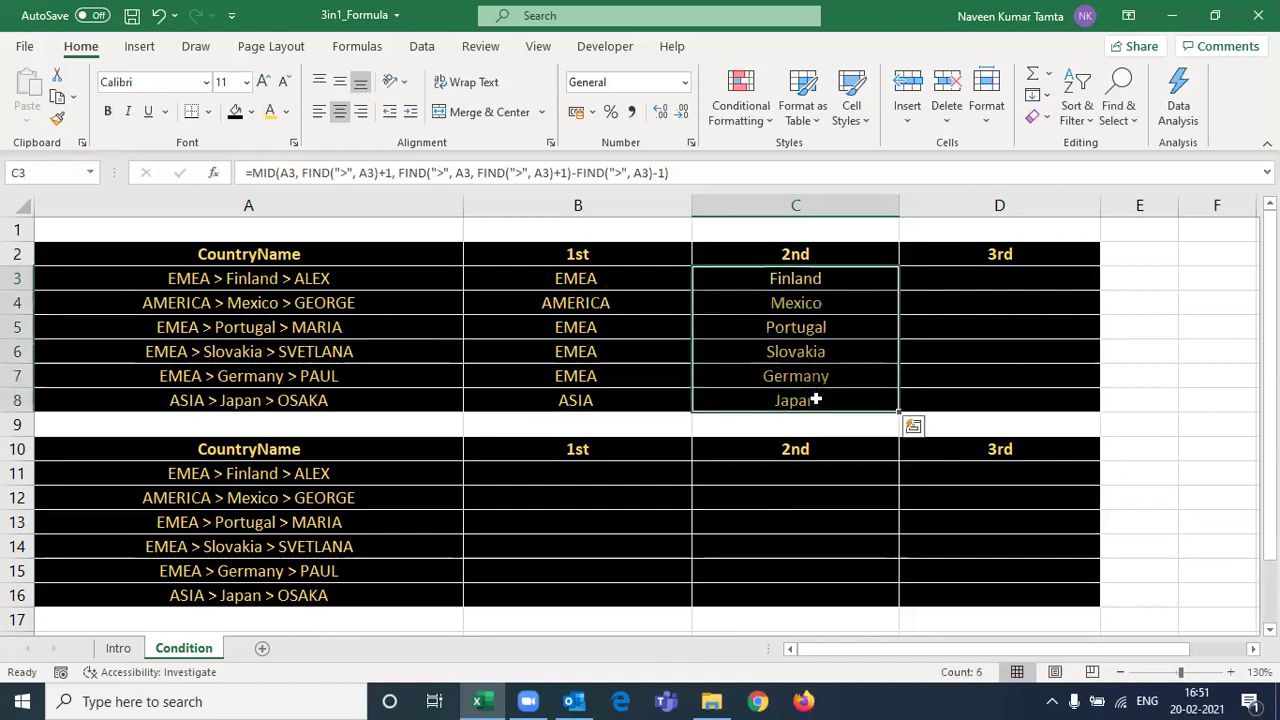
Start a RIGHT formula in D3 with A3 as its text argument.
click(821, 280)
key(Right)
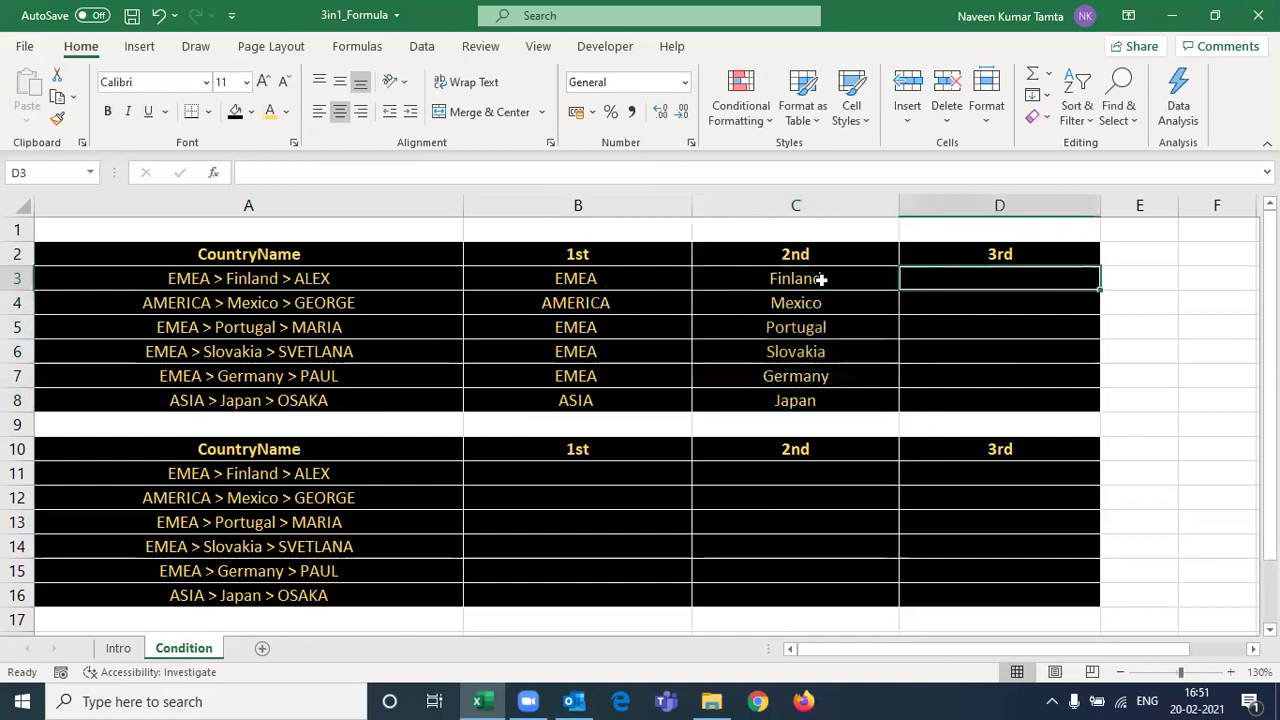
key(Left)
key(Left)
key(Left)
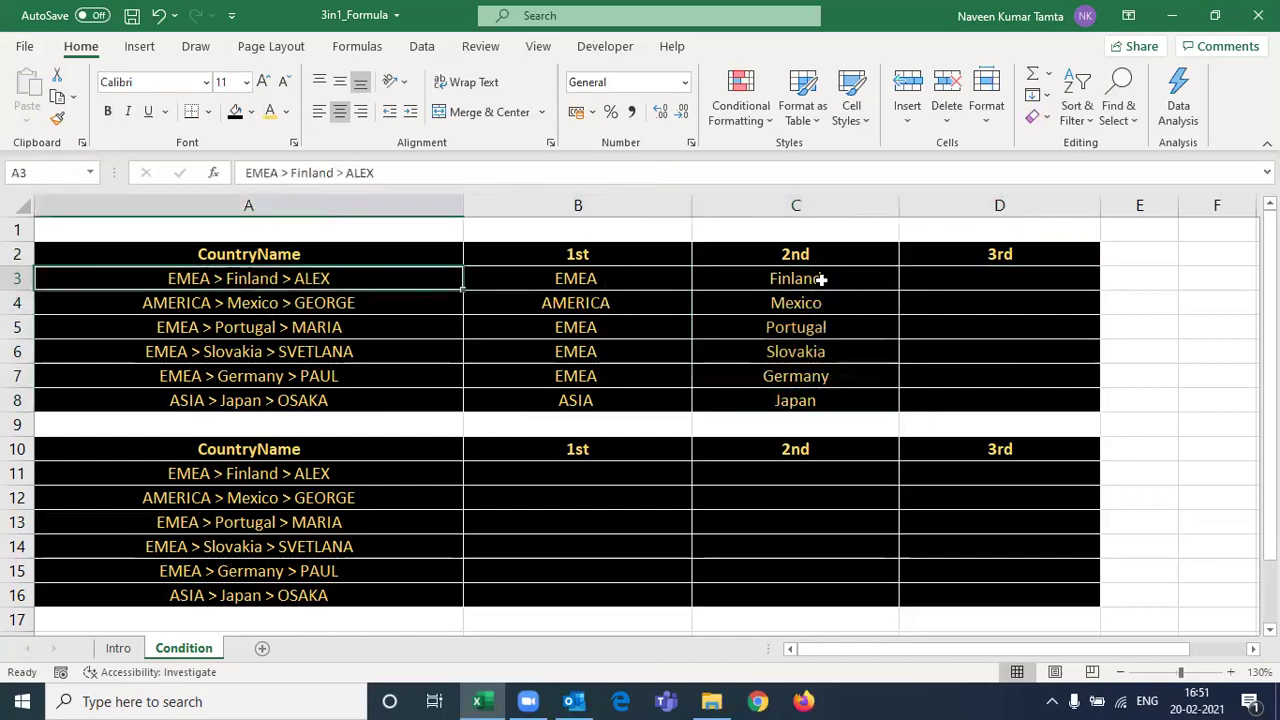
key(Right)
key(Right)
key(Right)
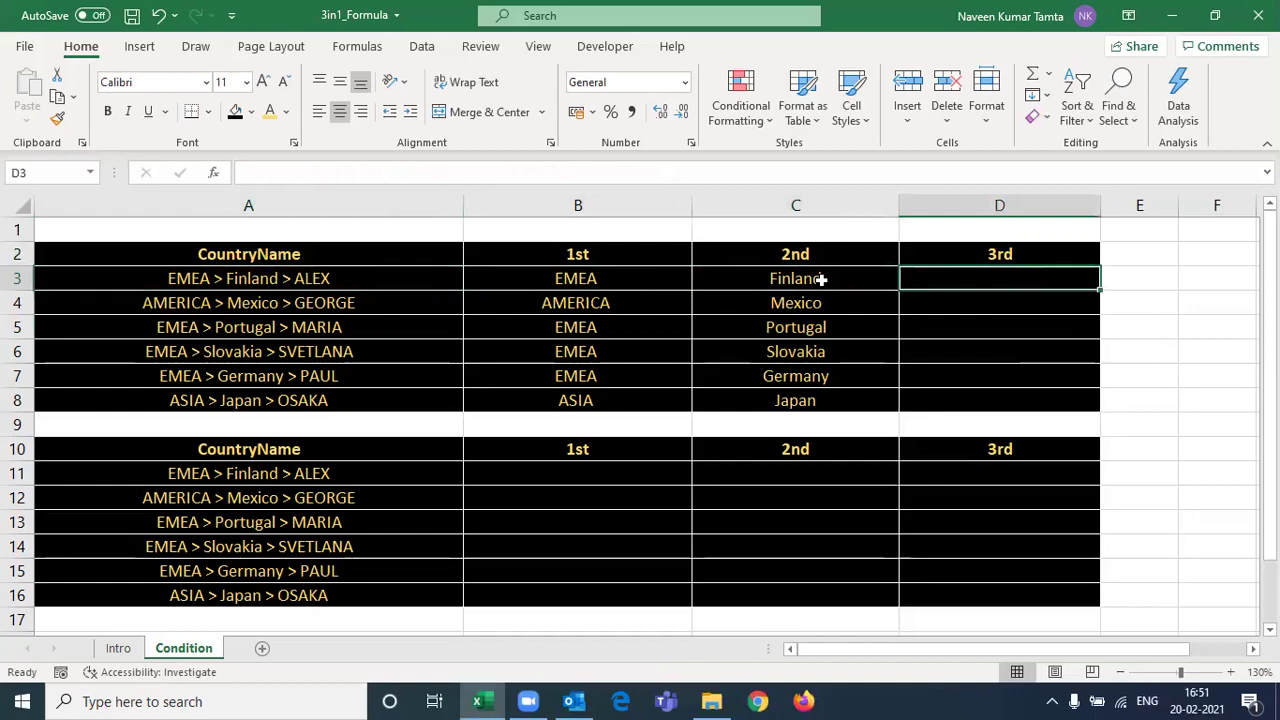
text(=right)
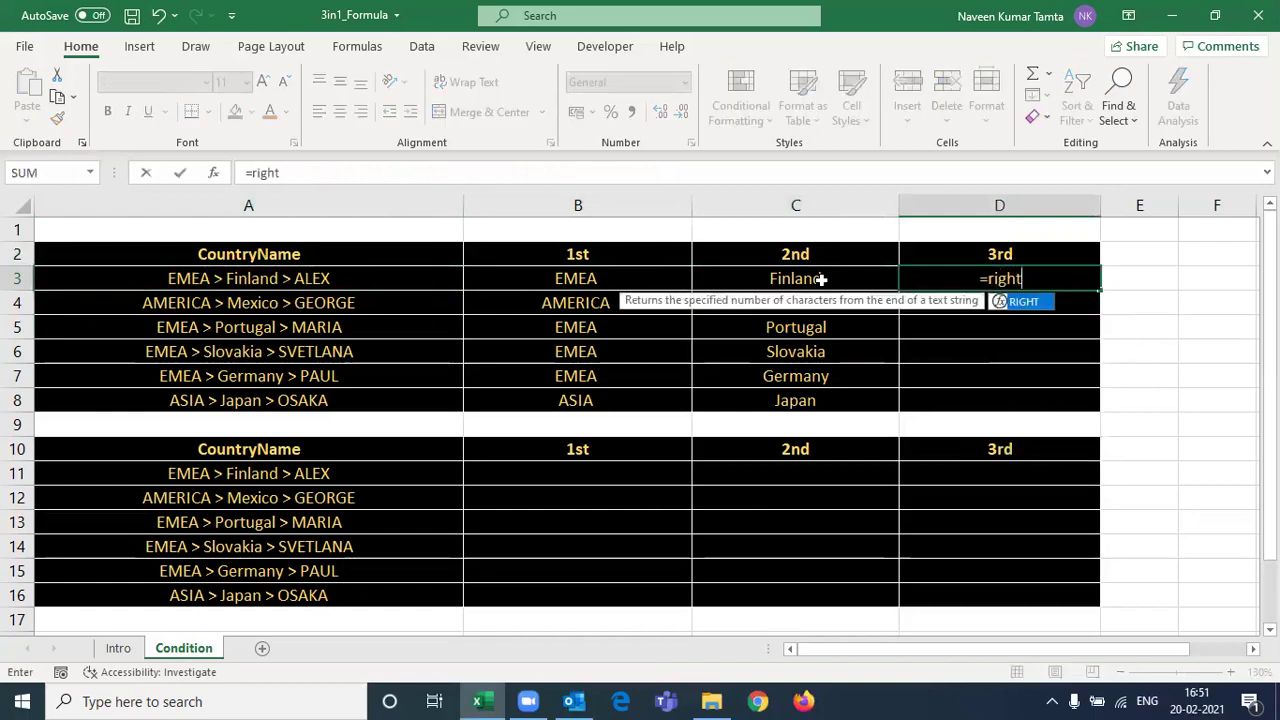
key(Tab)
key(Left)
key(Left)
key(Left)
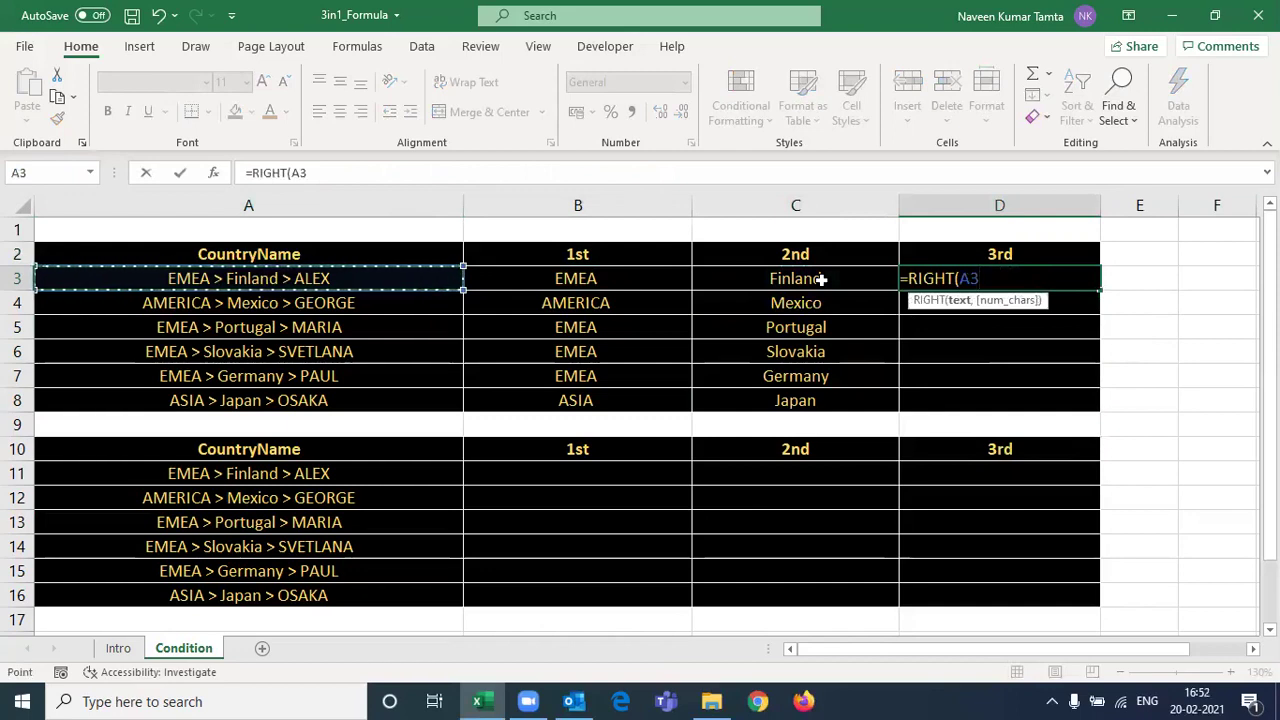
text(, )
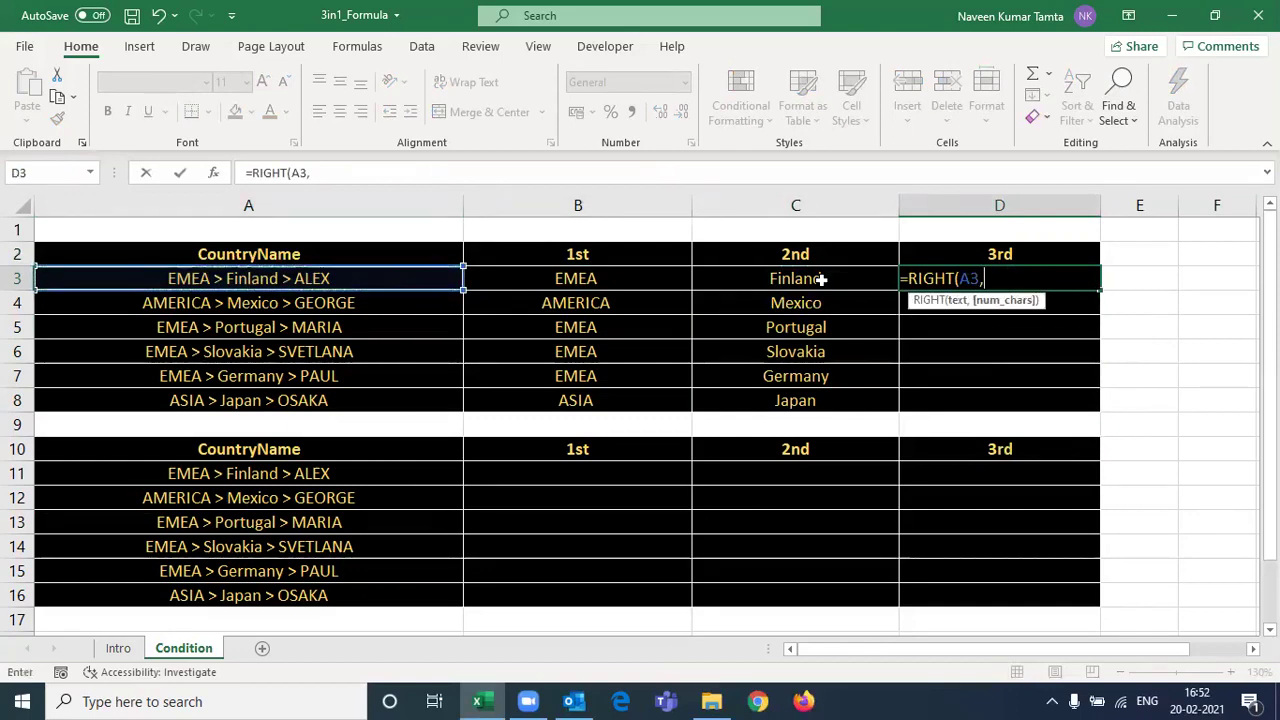
Begin the number-of-characters argument of the RIGHT formula with LEN(A3).
text(len)
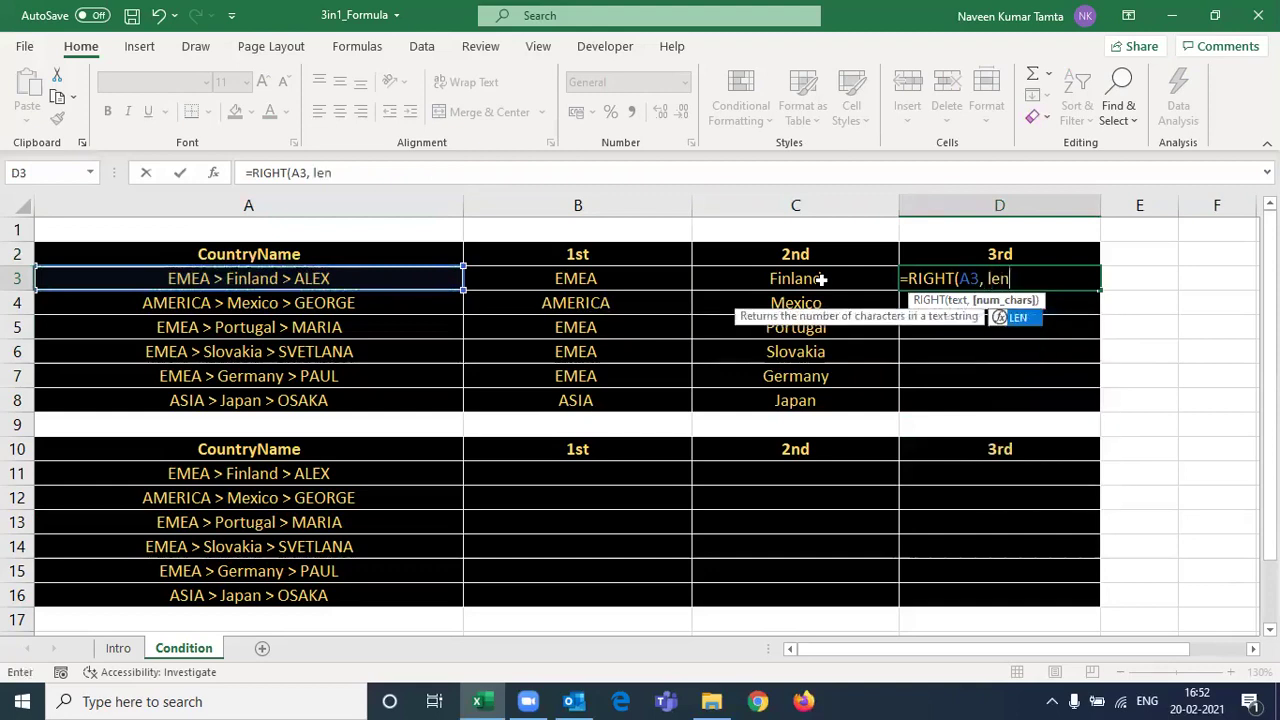
key(Tab)
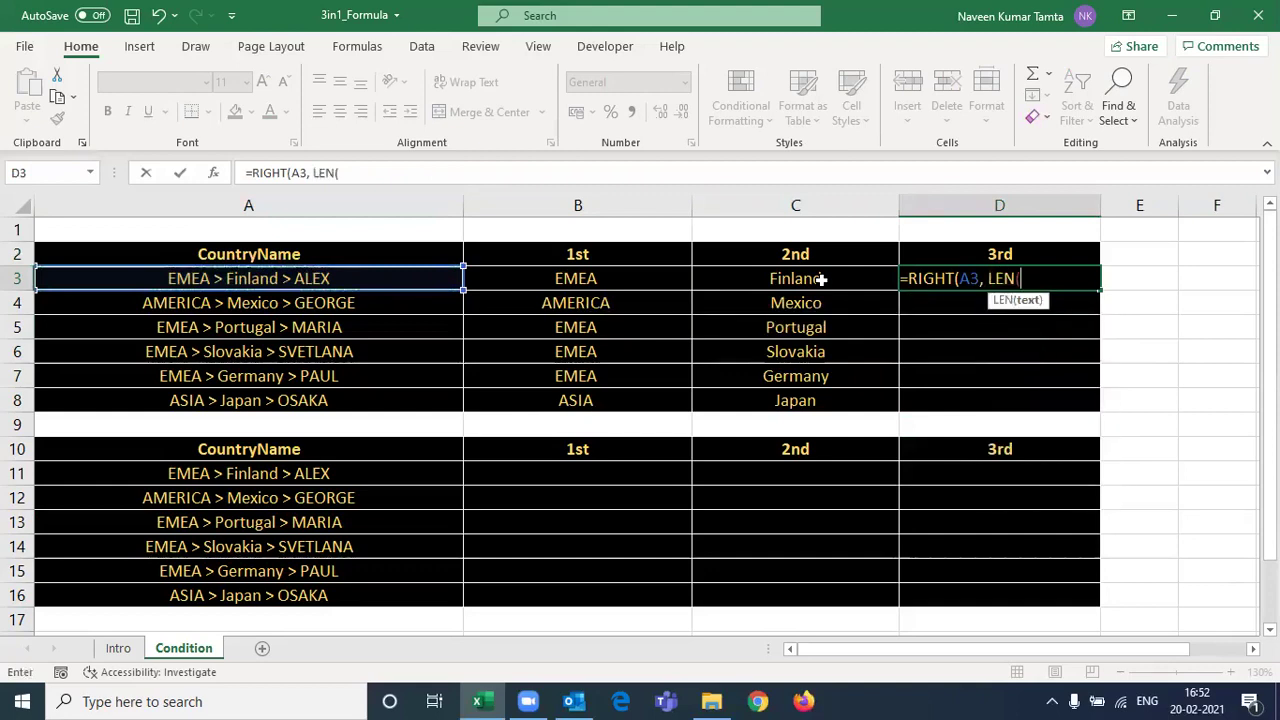
click(820, 280)
key(Left)
key(Left)
text())
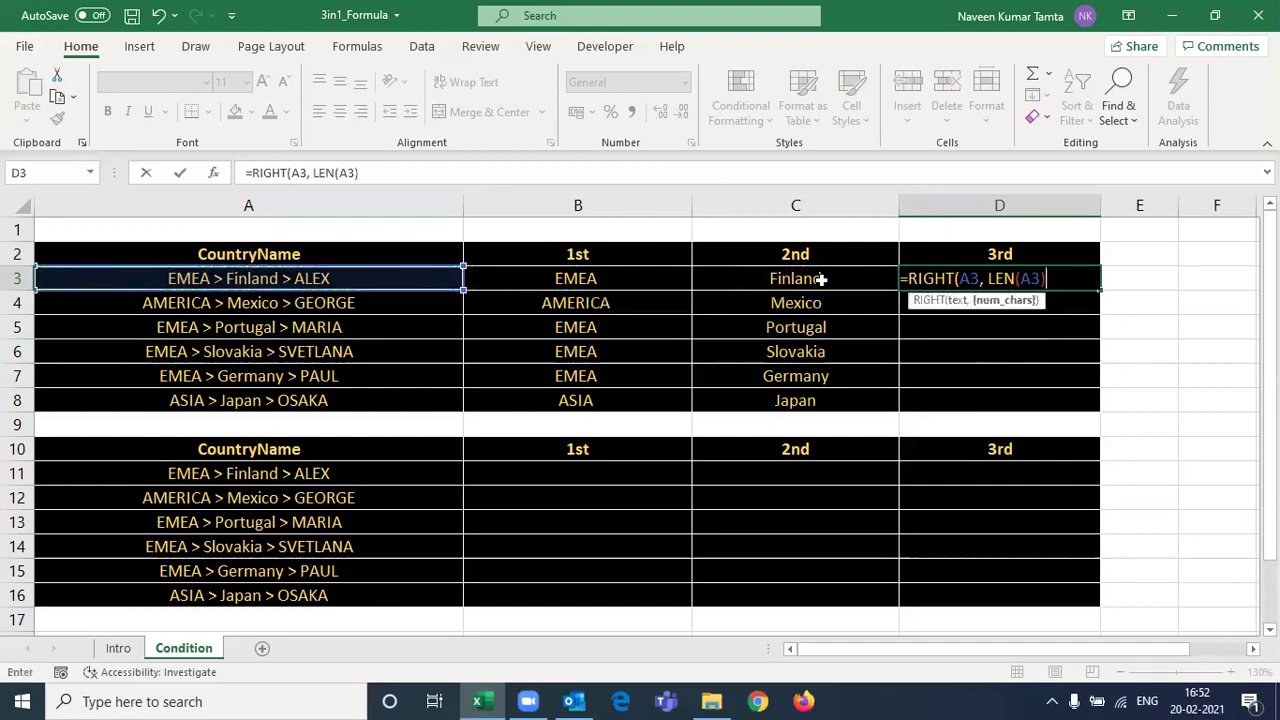
Append -FIND(">", A3, to the number-of-characters argument and open a nested FIND for its start position.
text(-find)
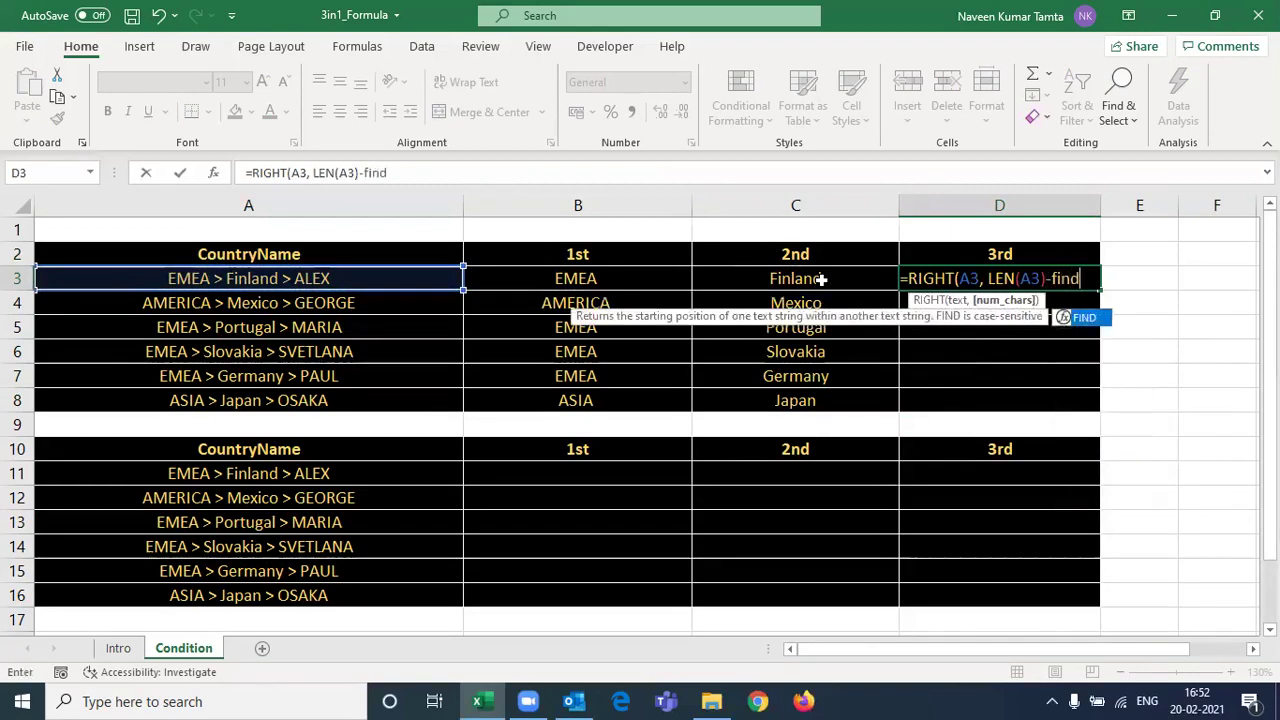
key(Tab)
text(">)
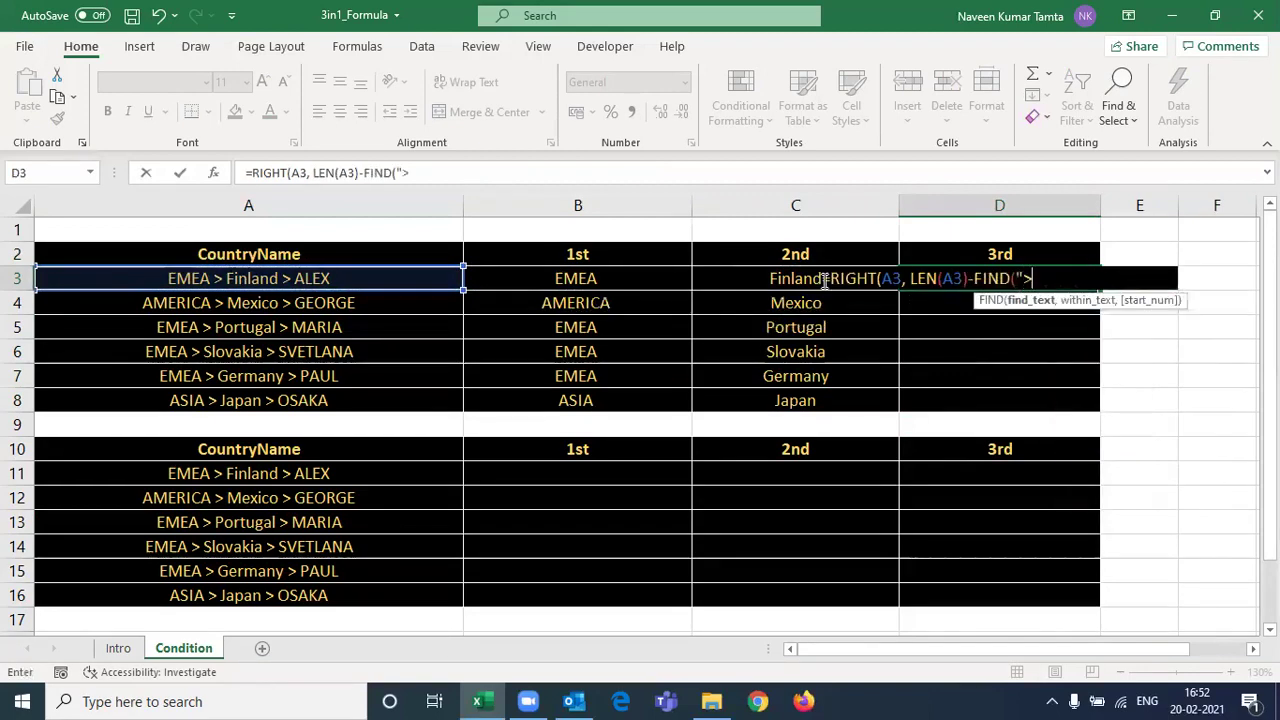
text(", A3, find)
key(Tab)
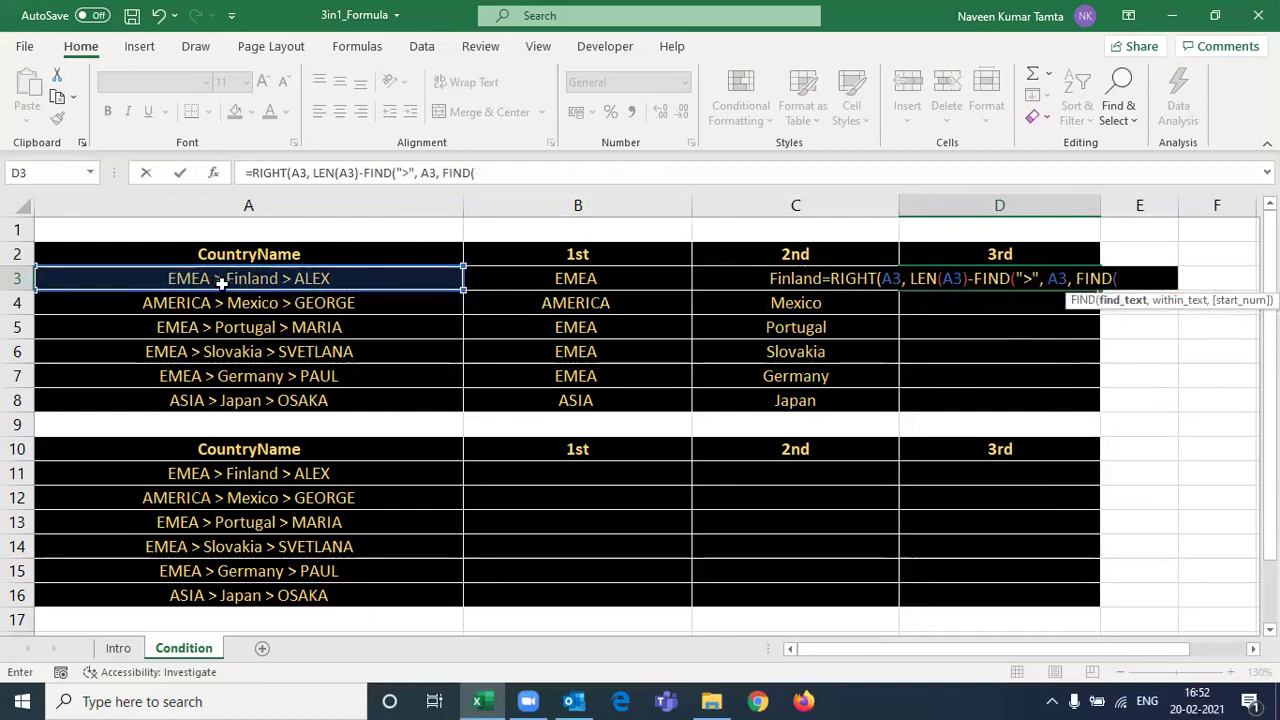
Complete the nested FIND as FIND(">", A3,1)+1, close all parentheses and enter the RIGHT formula in D3.
text(">",)
key(Left)
key(Left)
key(Left)
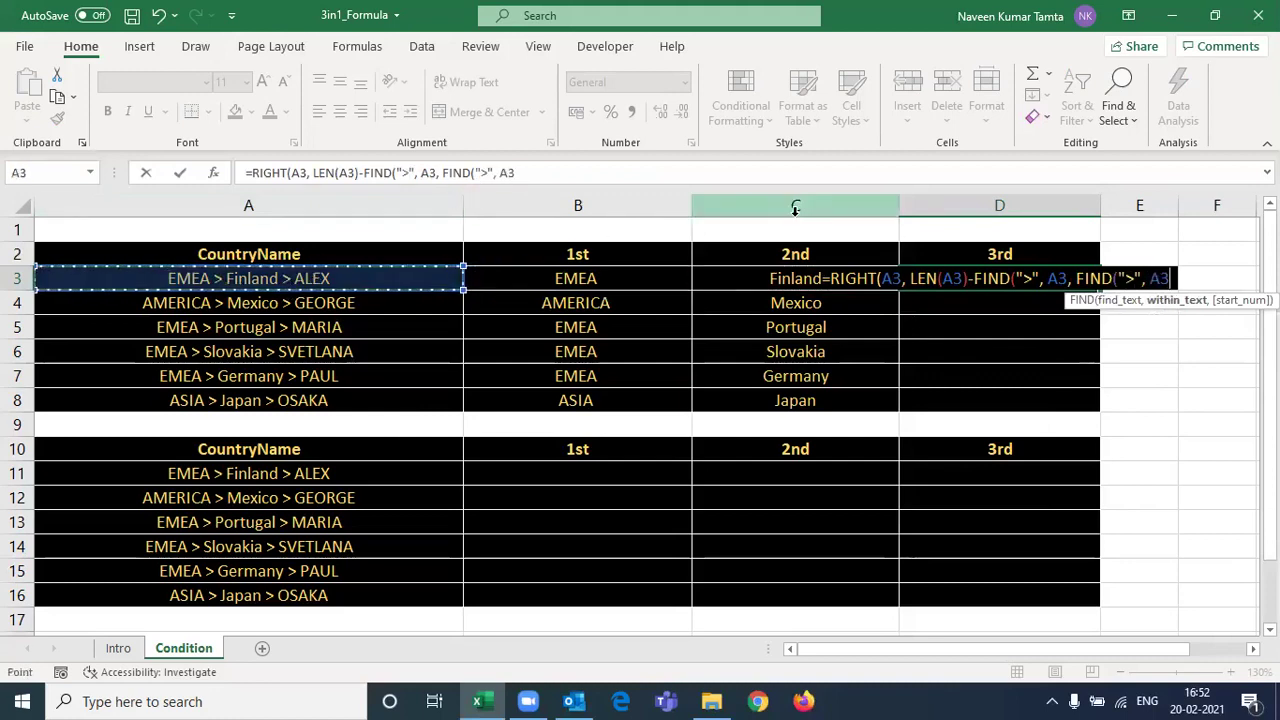
text())
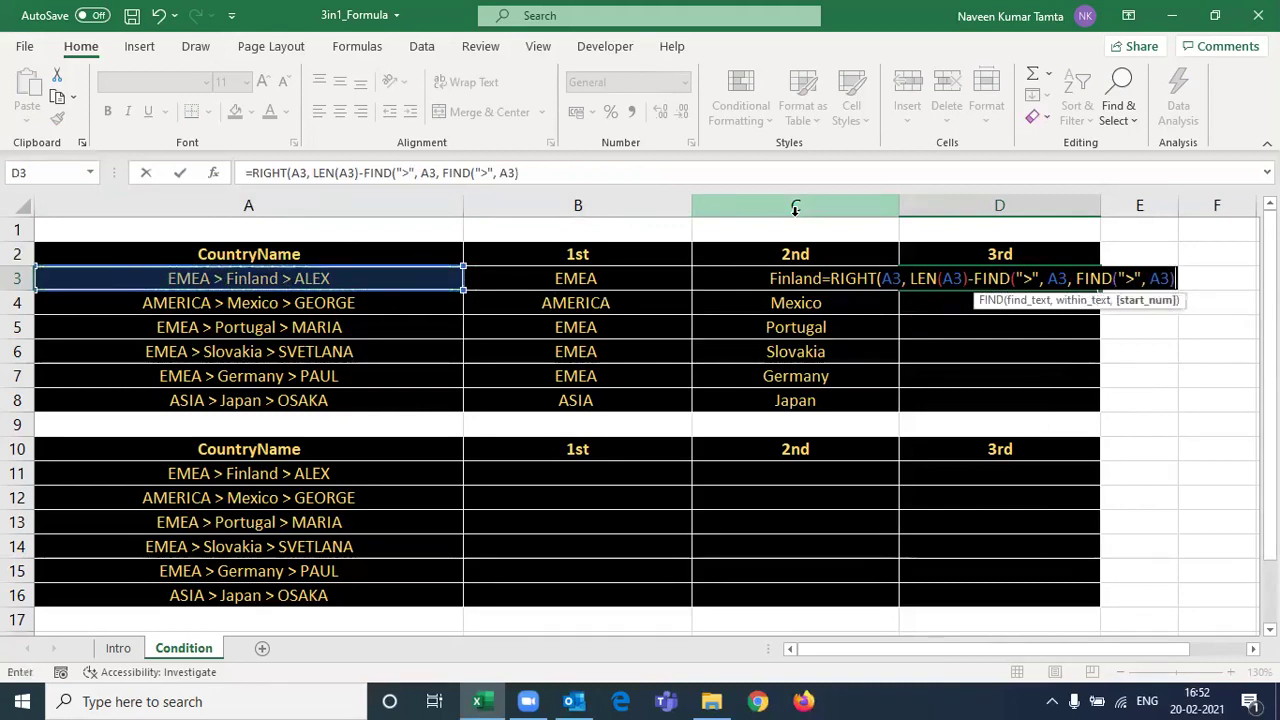
text(+1)
key(BackSpace)
key(BackSpace)
key(BackSpace)
text(,1)+1)
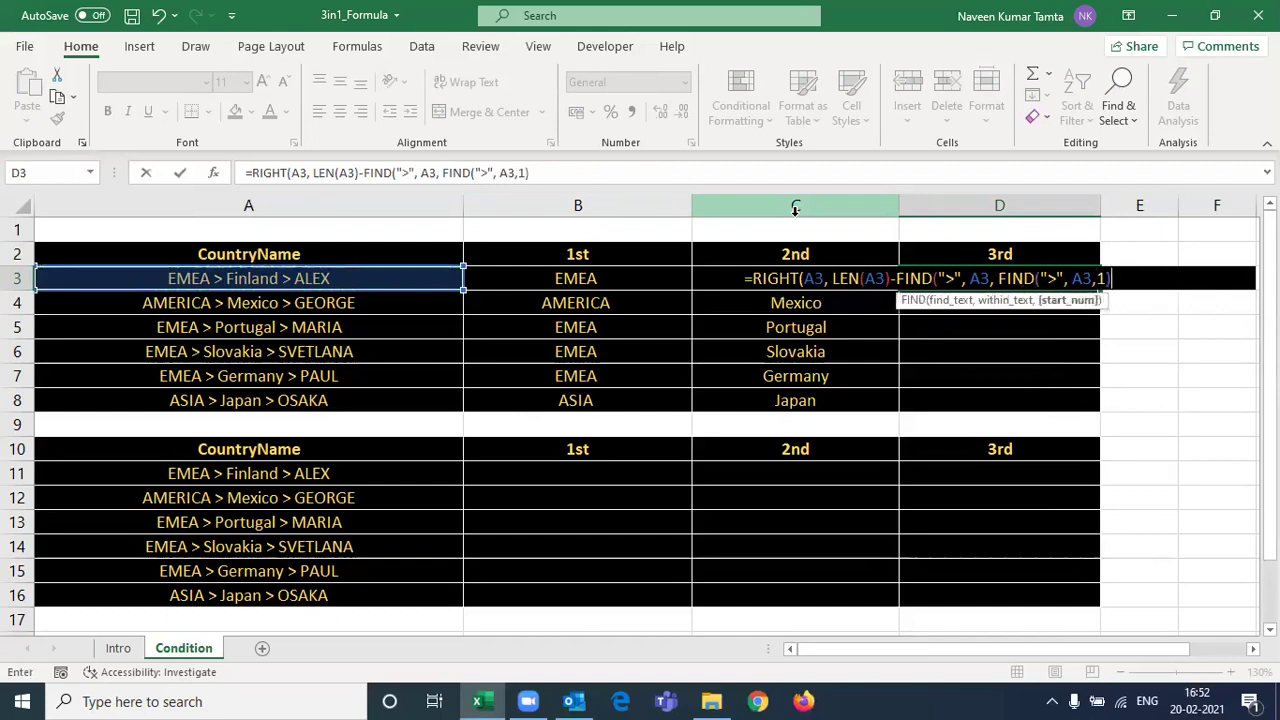
text()))
key(ctrl+Return)
Fill the RIGHT formula from D3 down through D8.
key(shift+Down)
key(shift+Down)
key(shift+Down)
key(shift+Down)
key(shift+Down)
key(ctrl+d)
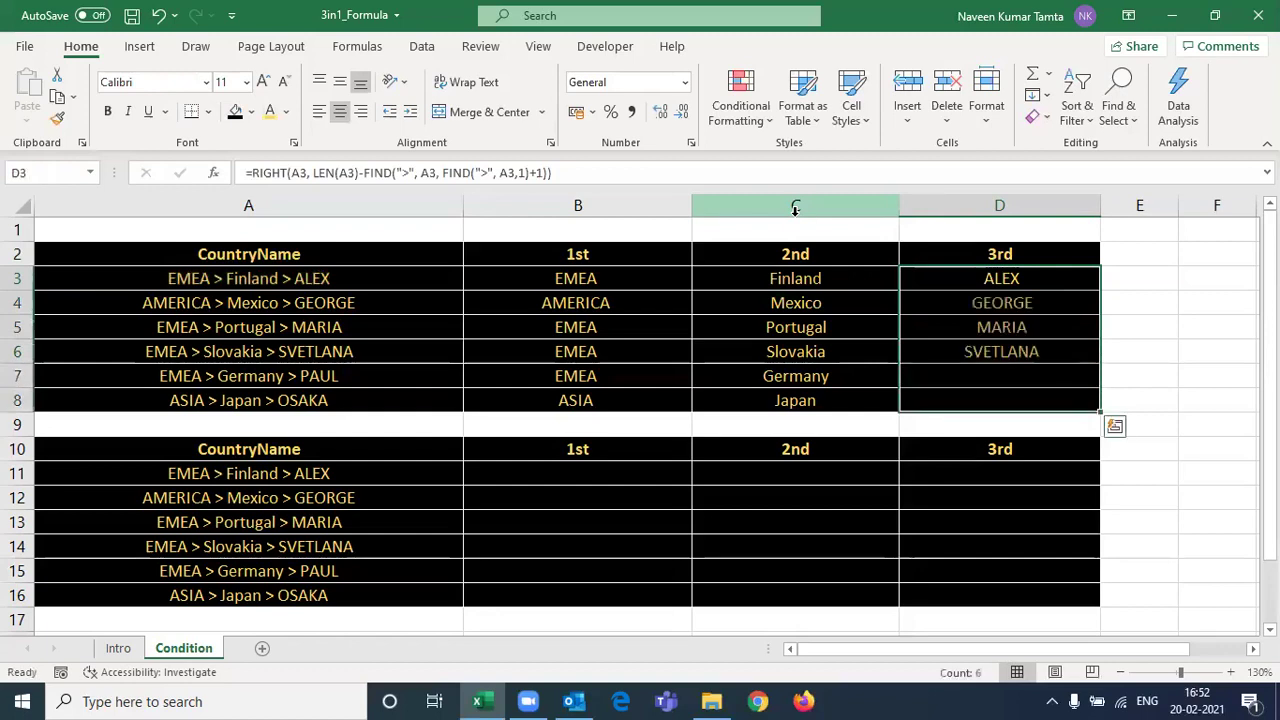
Compare the CountryName text in A3 with the split values in B3, C3 and D3.
key(Left)
key(Left)
key(Left)
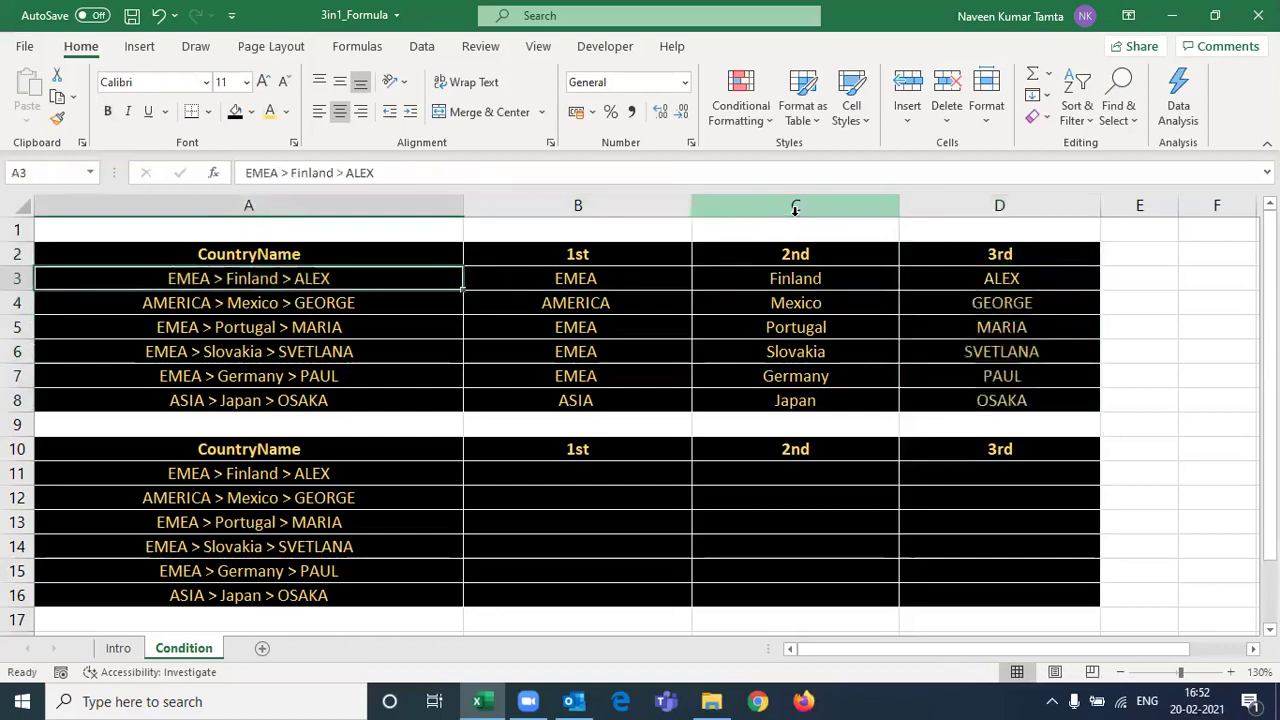
key(Right)
key(shift+Right)
key(shift+Right)
key(Left)
key(Right)
key(Right)
key(Right)
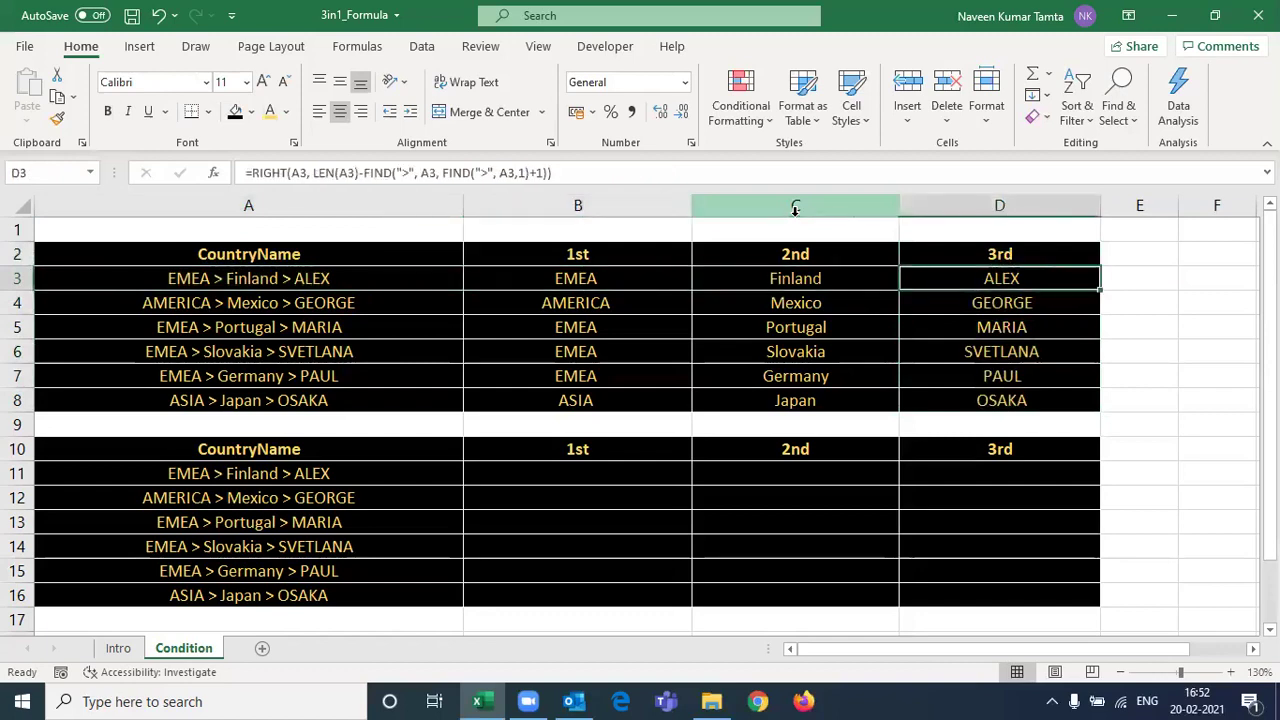
Review the 1st, 2nd and 3rd result columns in rows 3 to 8 and the formula behind each.
key(Left)
key(Left)
key(ctrl+shift+Down)
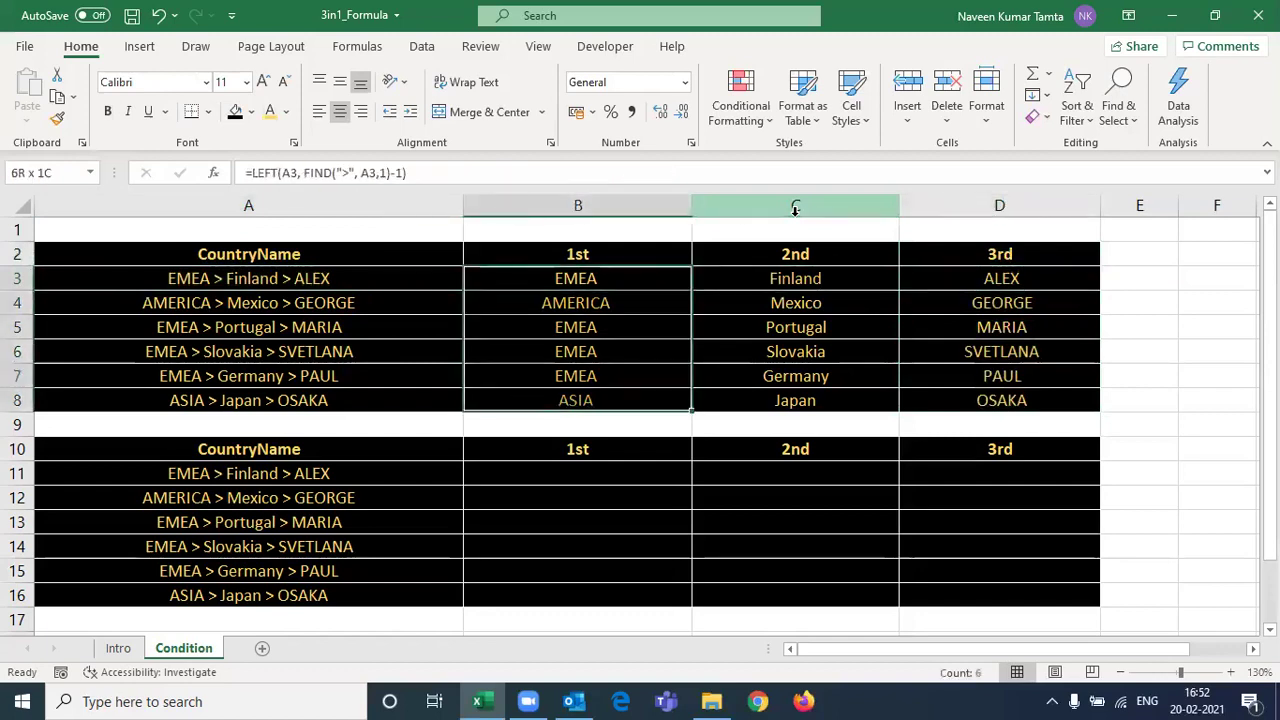
key(Right)
key(ctrl+shift+Down)
key(Right)
key(ctrl+shift+Down)
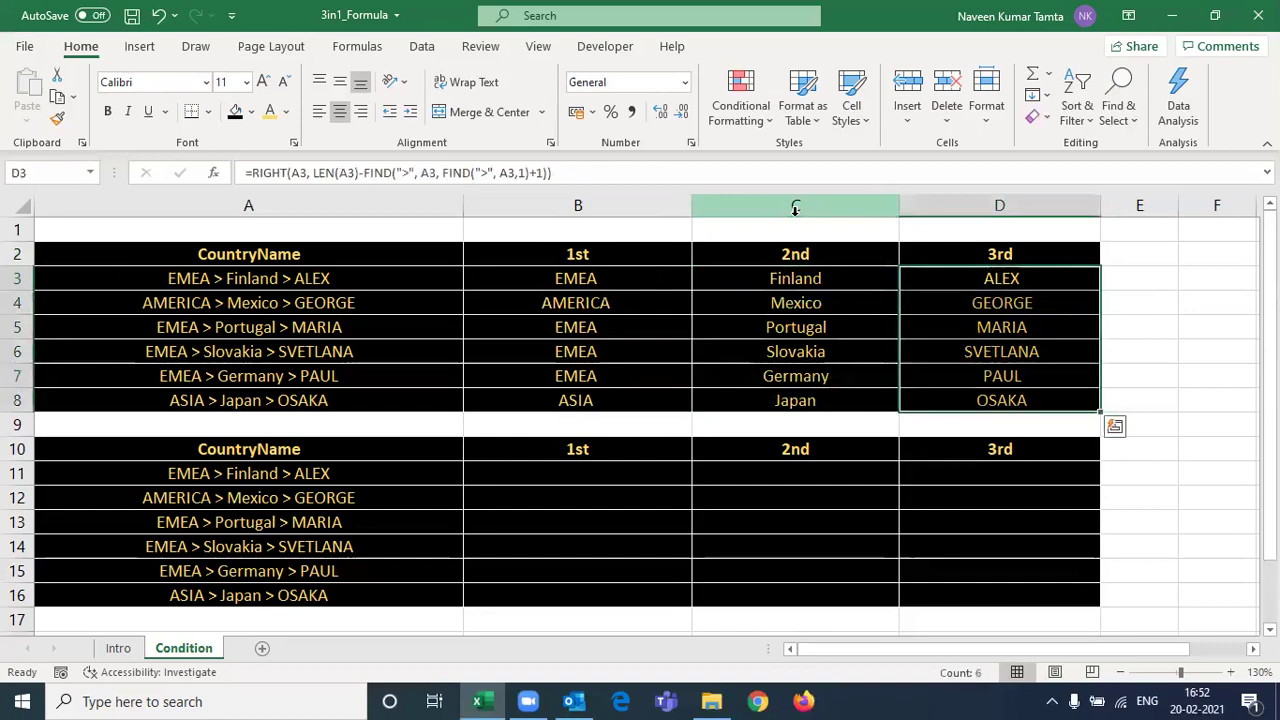
key(Left)
key(Left)
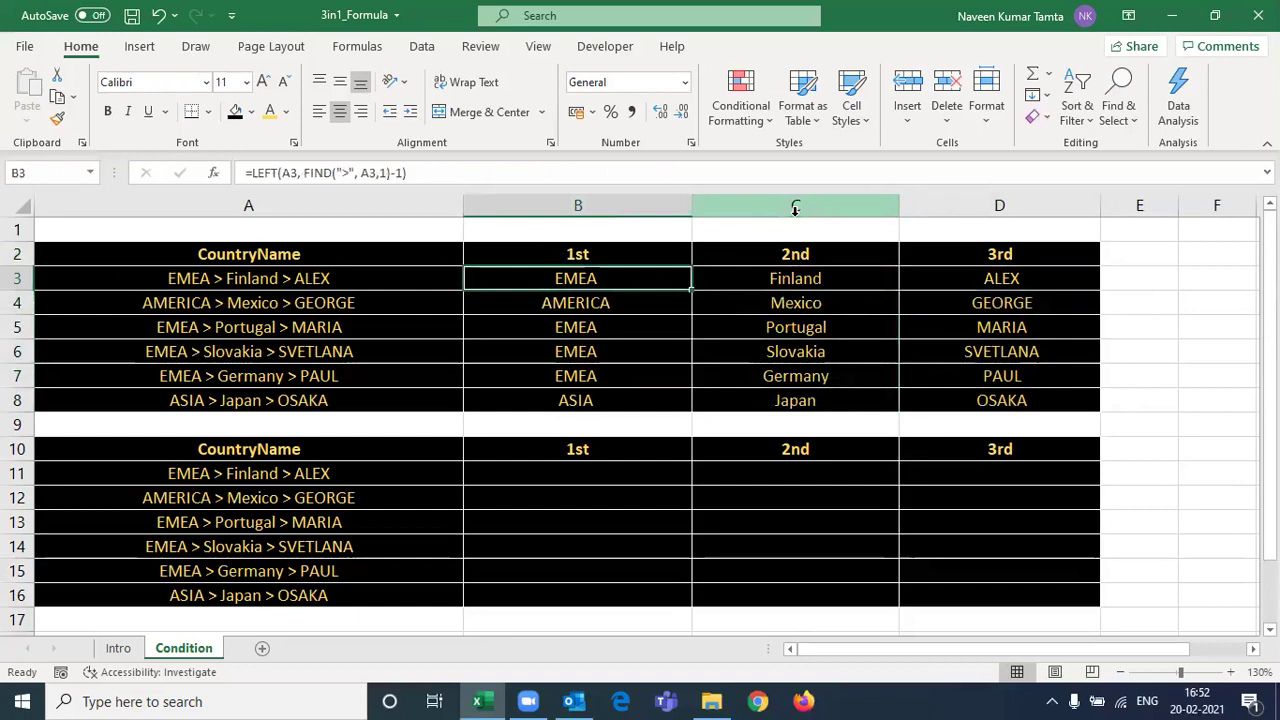
key(Right)
key(Right)
key(Left)
key(Left)
Select B11, switch to the Visual Basic editor and insert a new module.
click(638, 475)
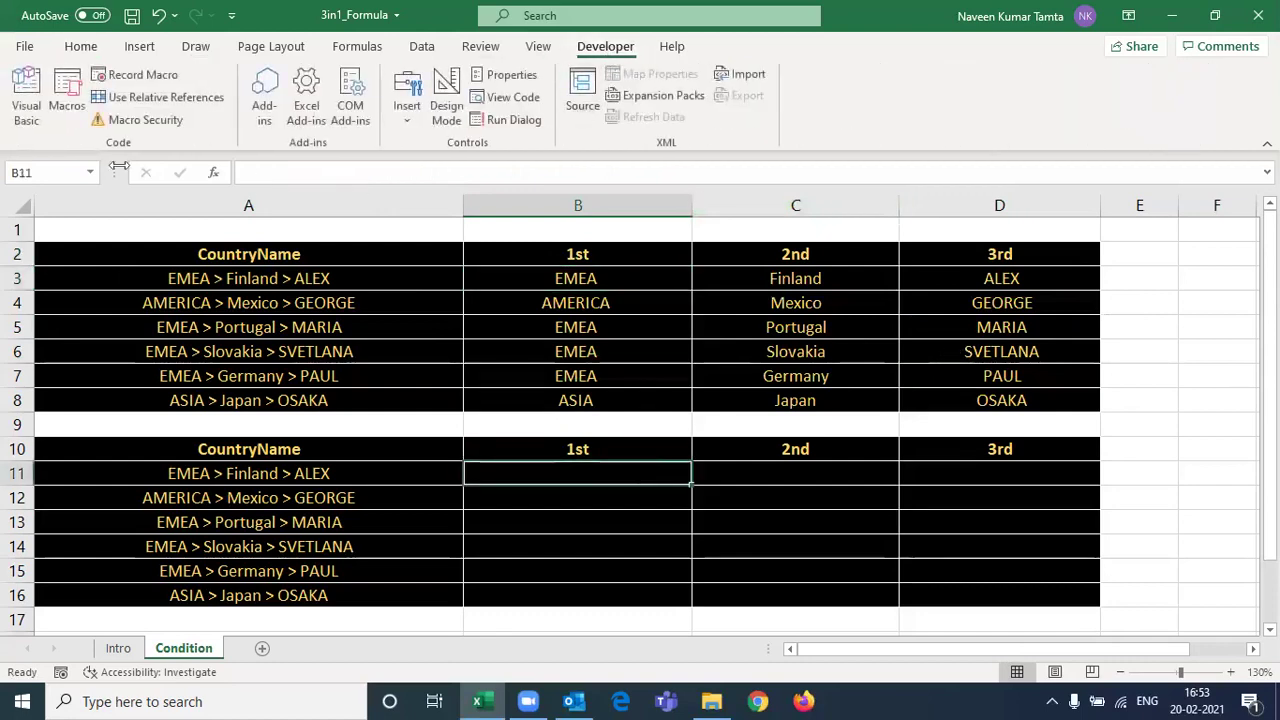
click(34, 124)
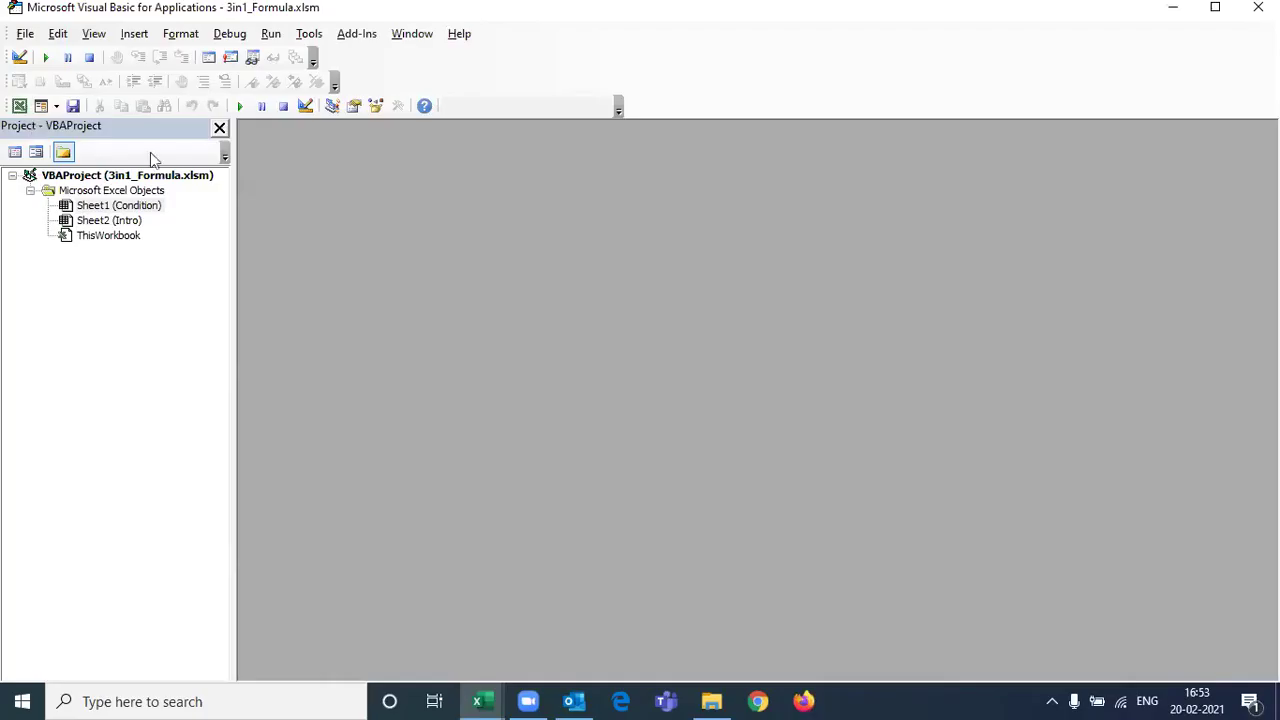
click(132, 36)
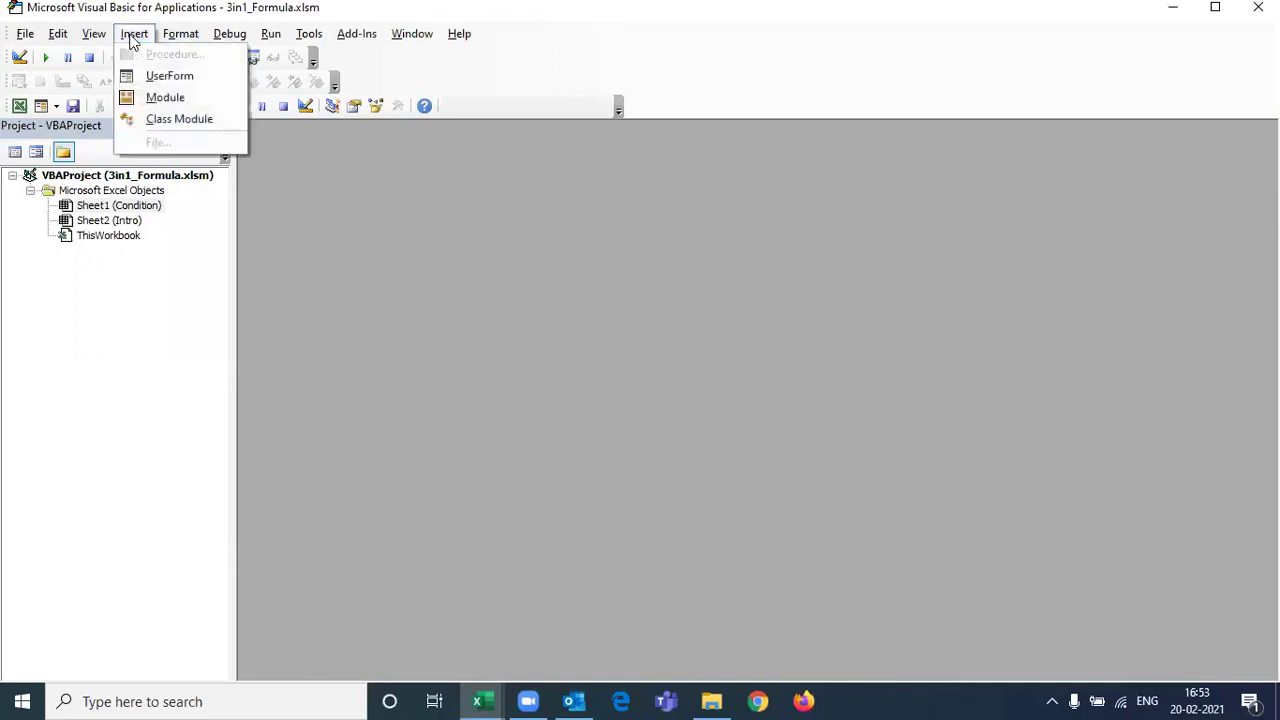
click(148, 96)
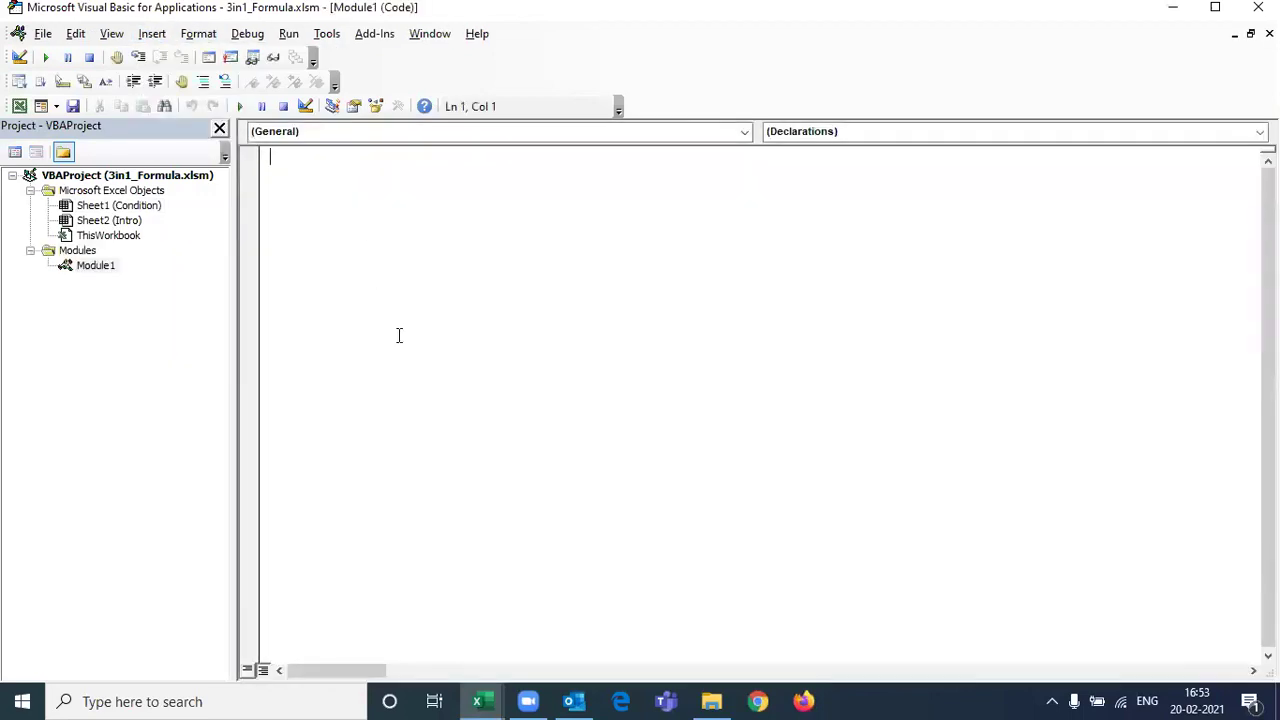
Begin a function declaration named SEPARATEnames in Module1 and open its parameter list, consulting the CountryName data in the worksheet.
text(function)
key(alt+F11)
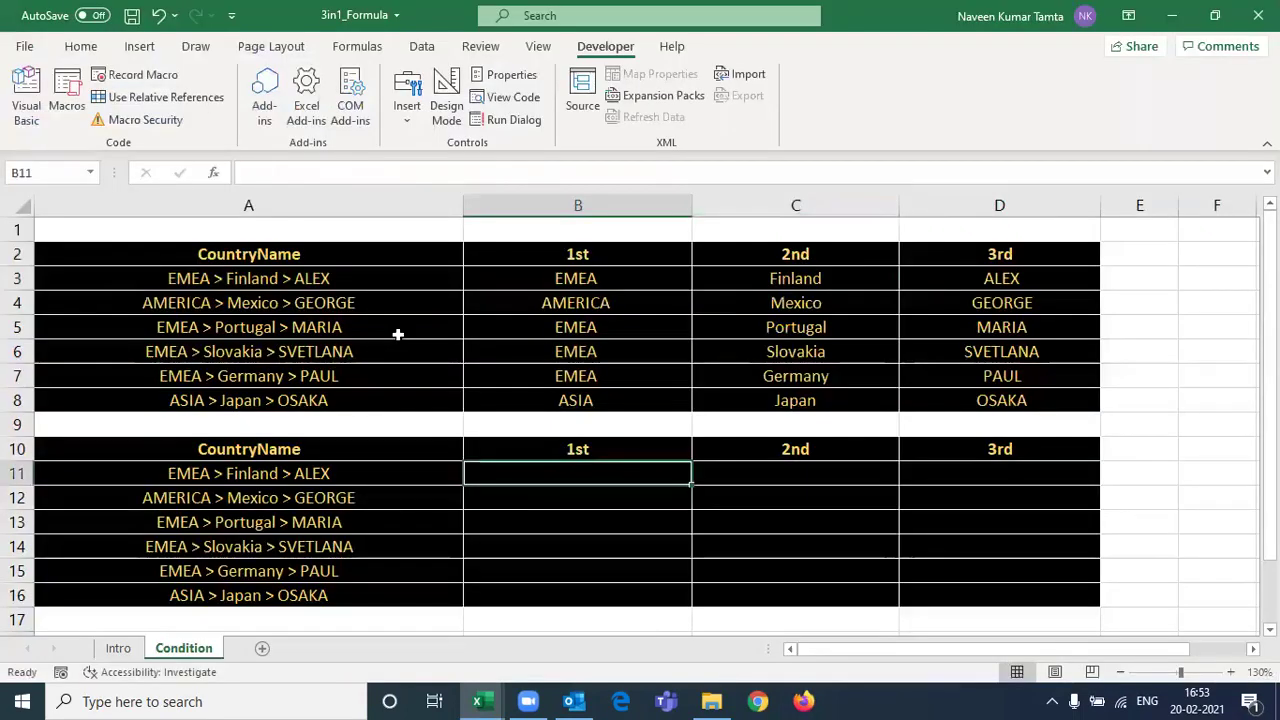
key(Up)
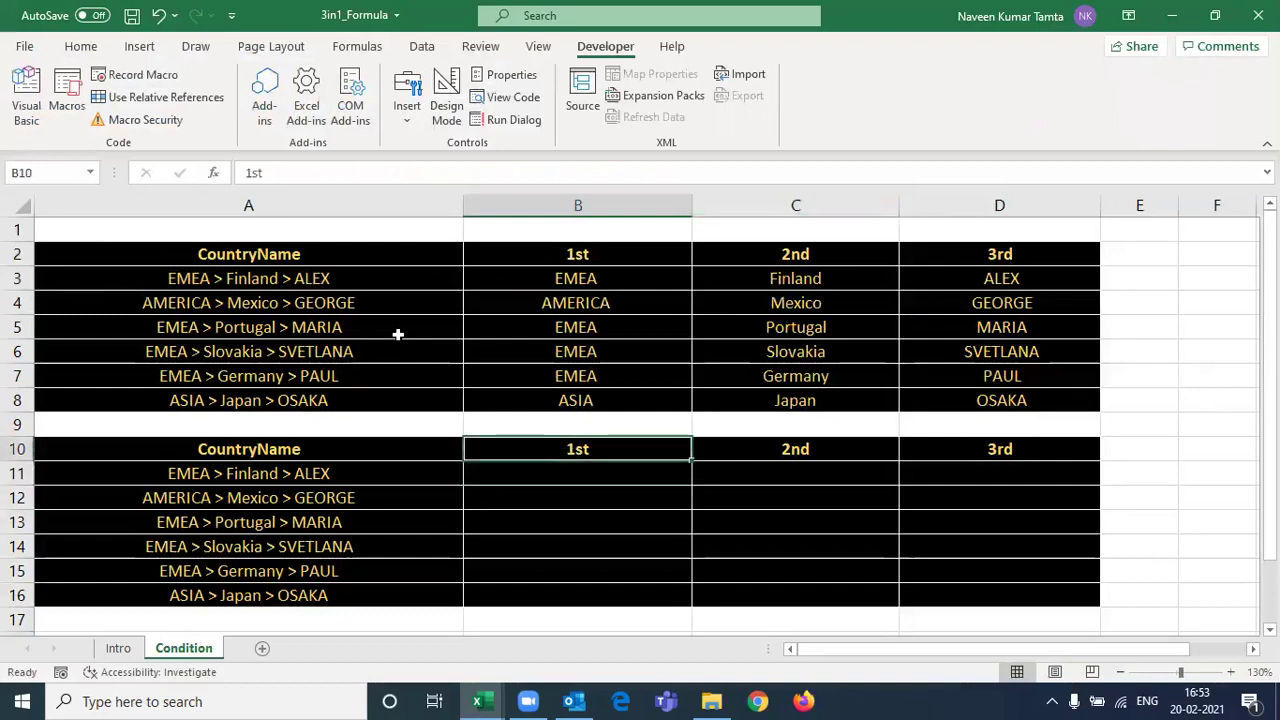
key(Up)
key(Left)
key(Up)
key(Up)
key(Up)
key(Up)
key(alt+F11)
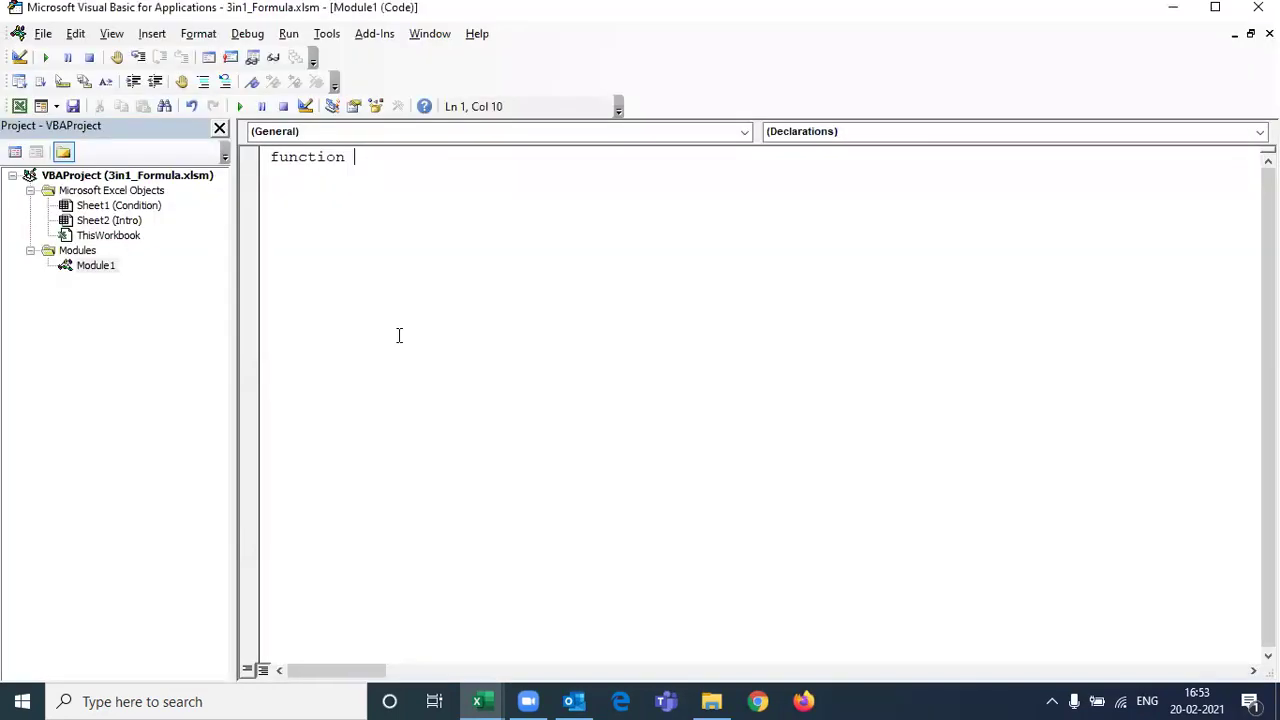
text(SEPARATEnames)
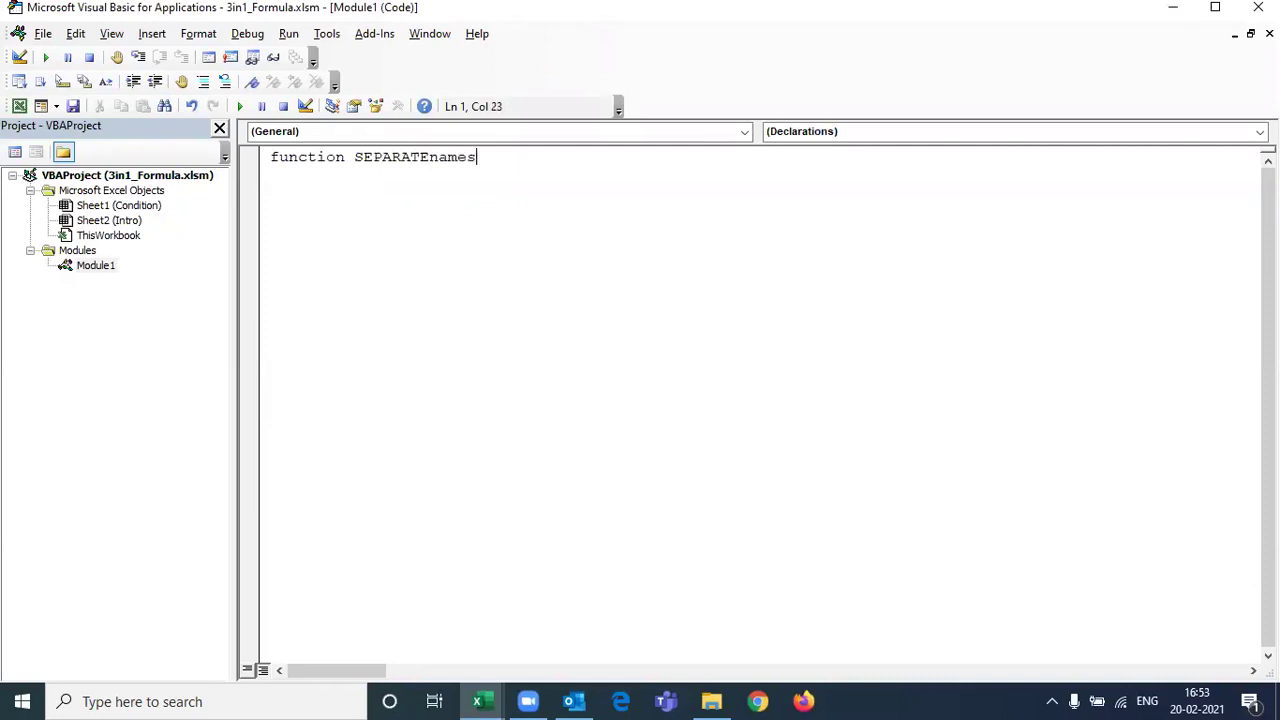
text(()
Check the CountryName column in the worksheet and declare the function's first parameter, CN as String.
key(alt+F11)
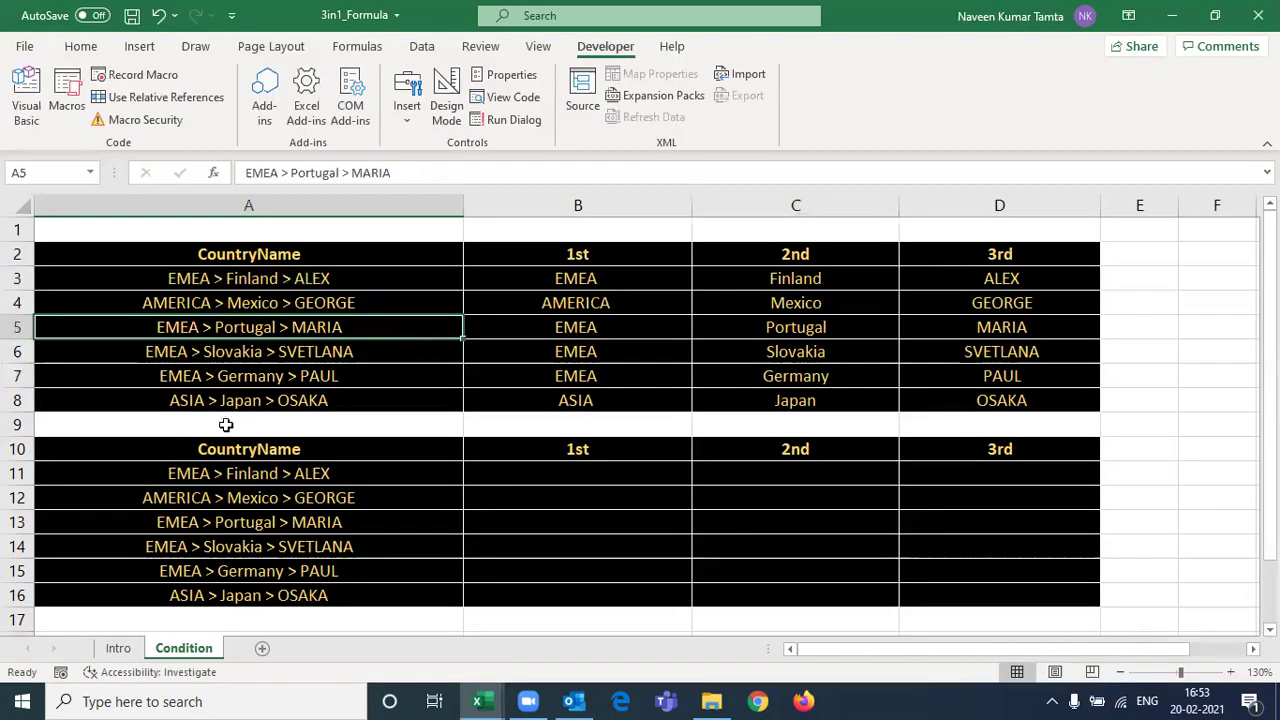
key(alt+F11)
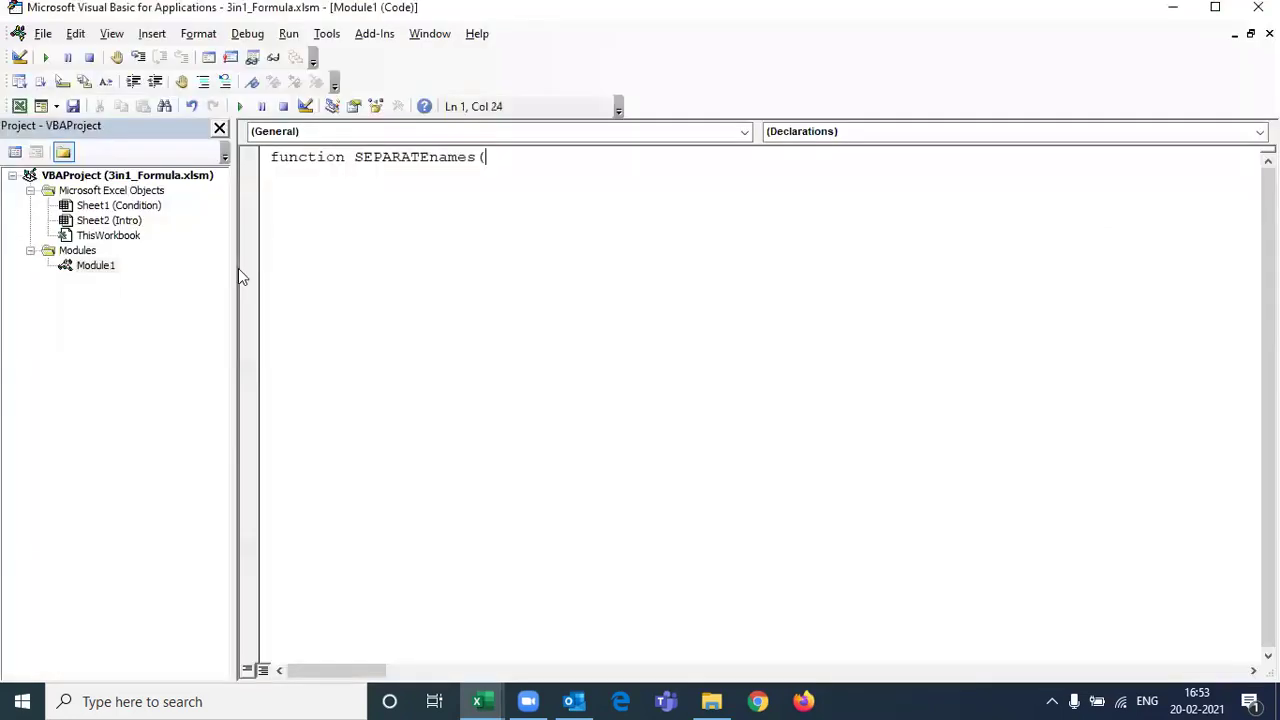
text(CN as )
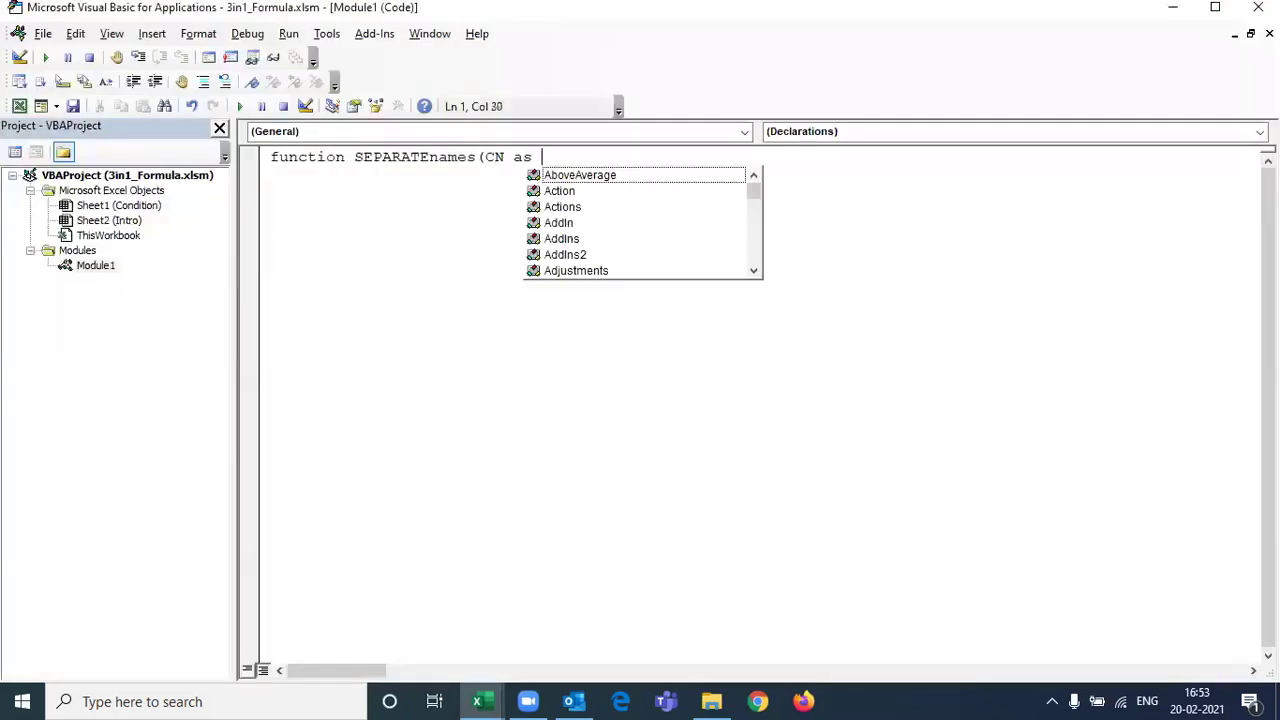
text(String,)
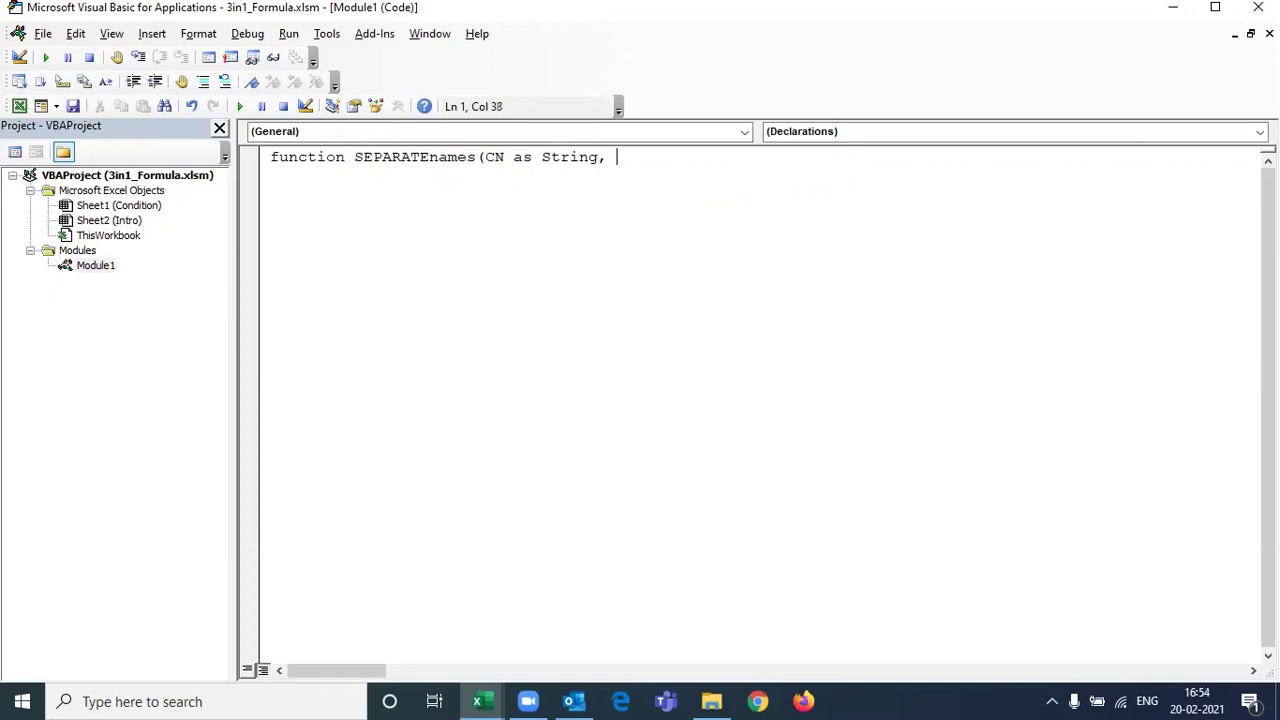
Check the CountryName data in the worksheet, add the second parameter ValPos as Integer and complete the function declaration with blank body lines.
key(alt+F11)
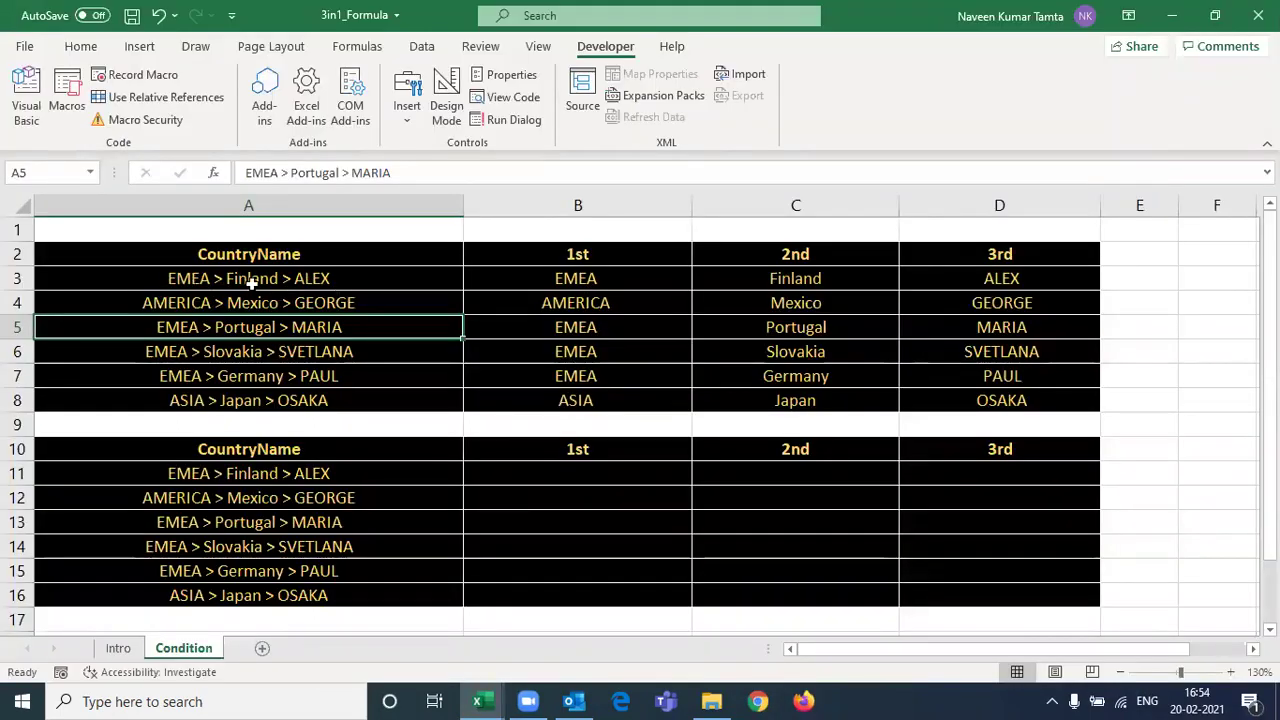
key(alt+F11)
text(ValPos as )
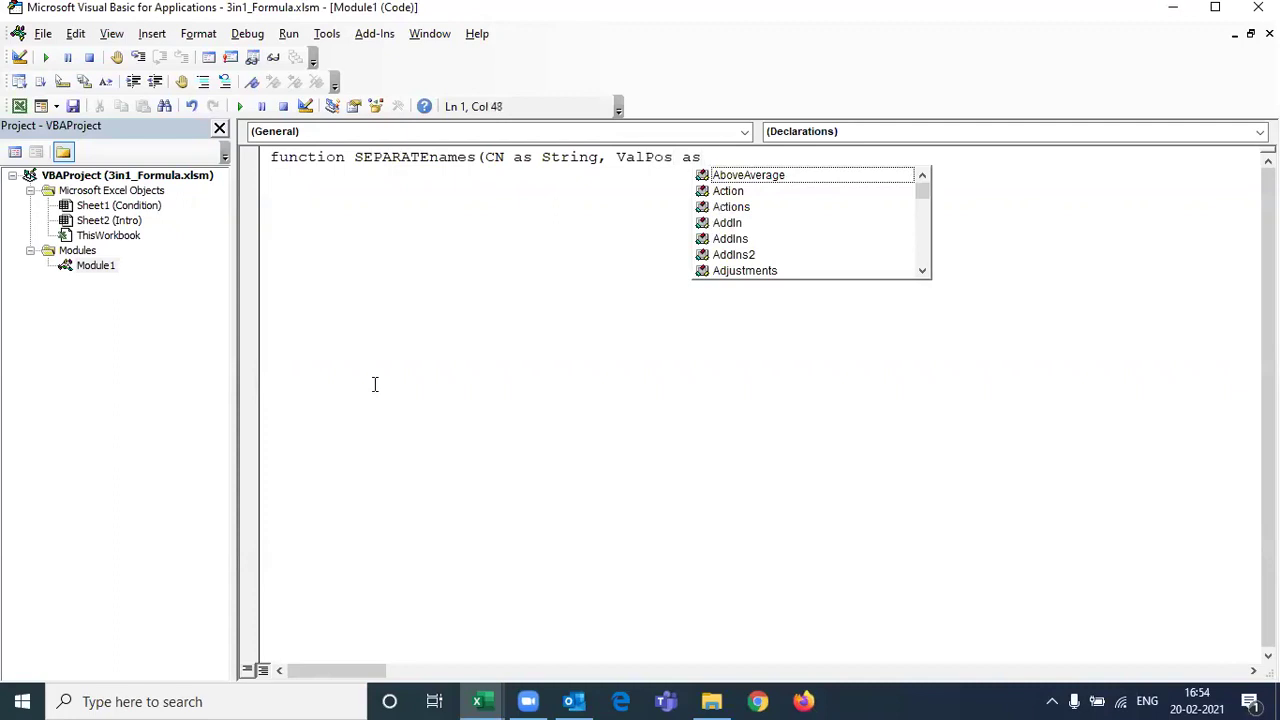
text(integ)
key(Tab)
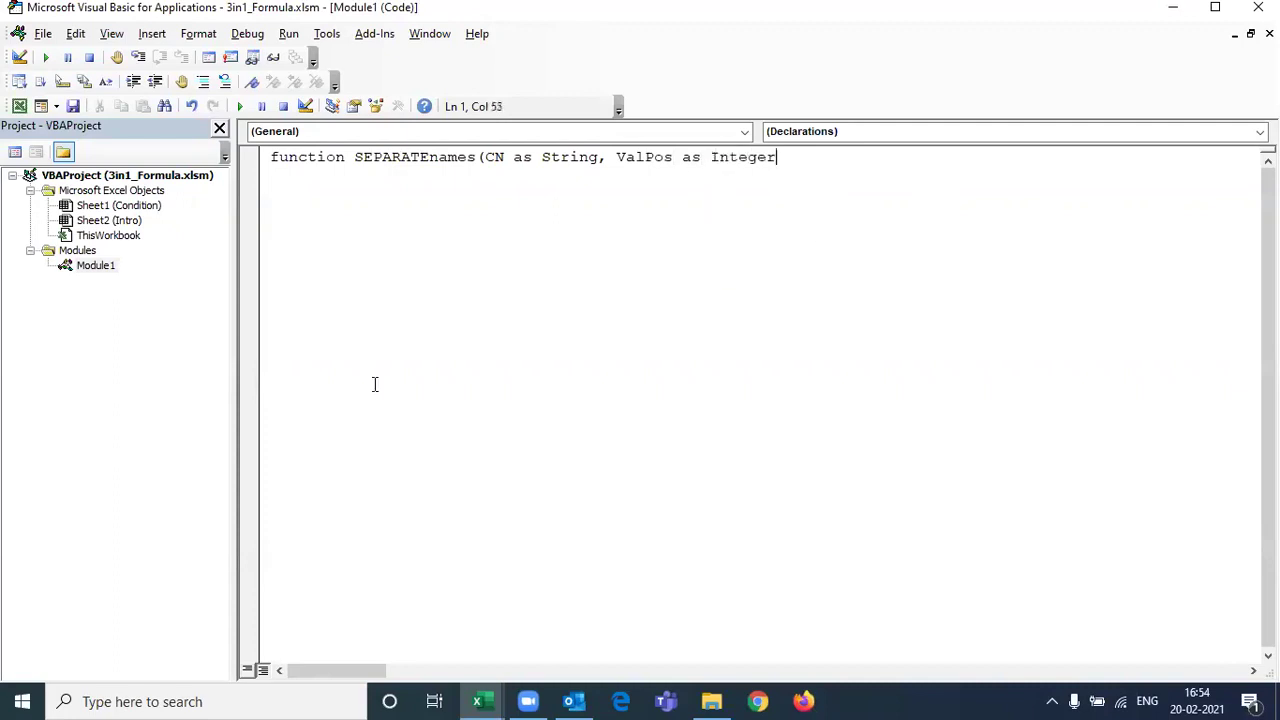
text())
key(Return)
key(Return)
key(Return)
key(Up)
key(Up)
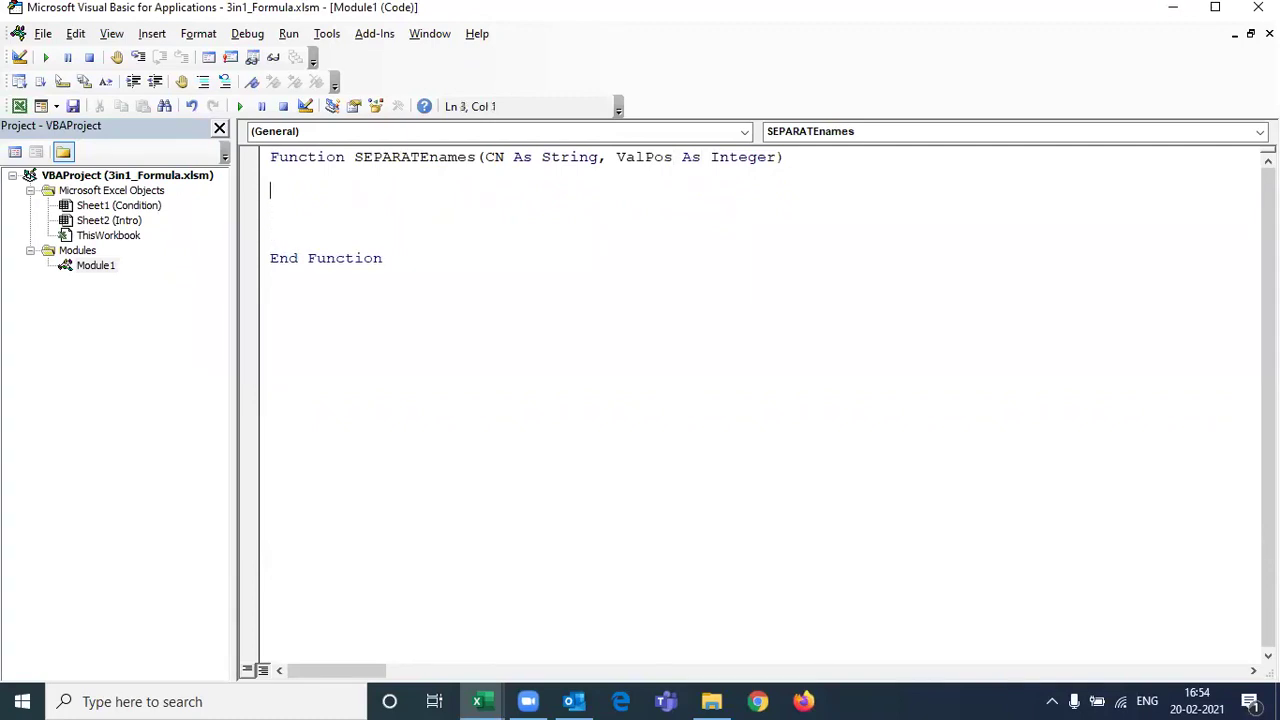
Declare the dynamic array myArray() as String in the function body, consulting the worksheet data, and add blank lines below it.
text(dim myArray() as )
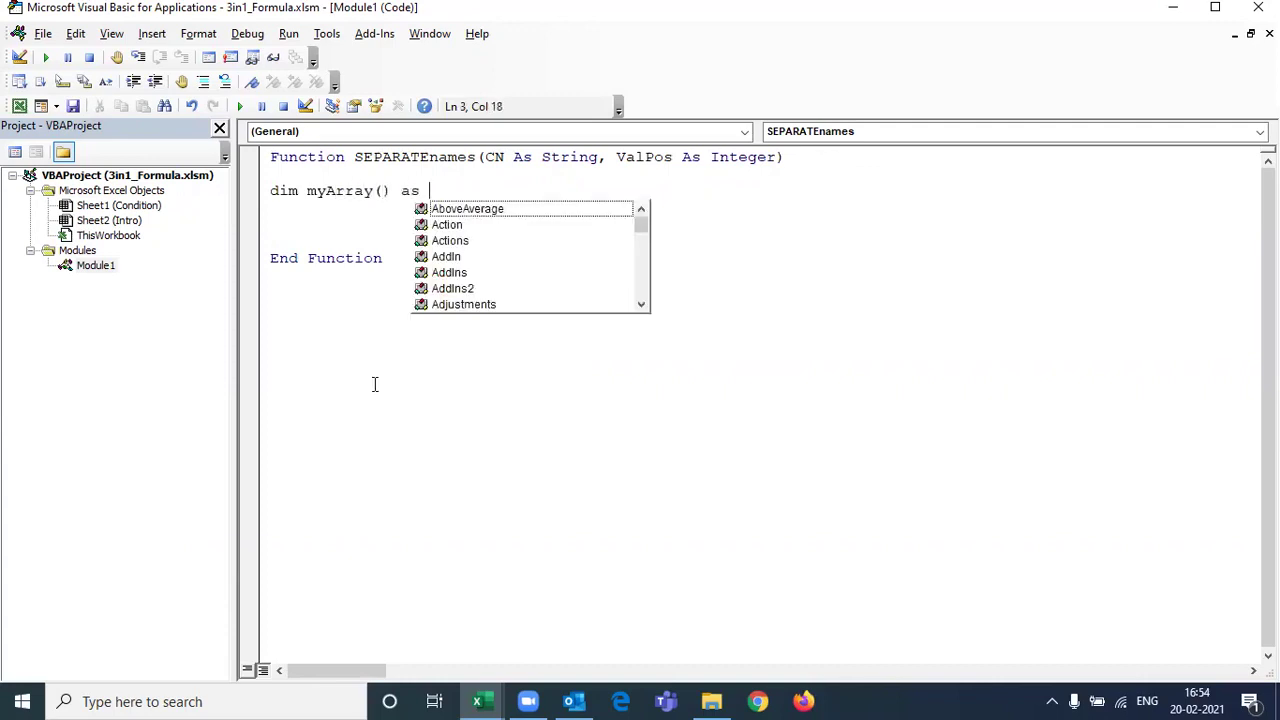
text(string)
key(Tab)
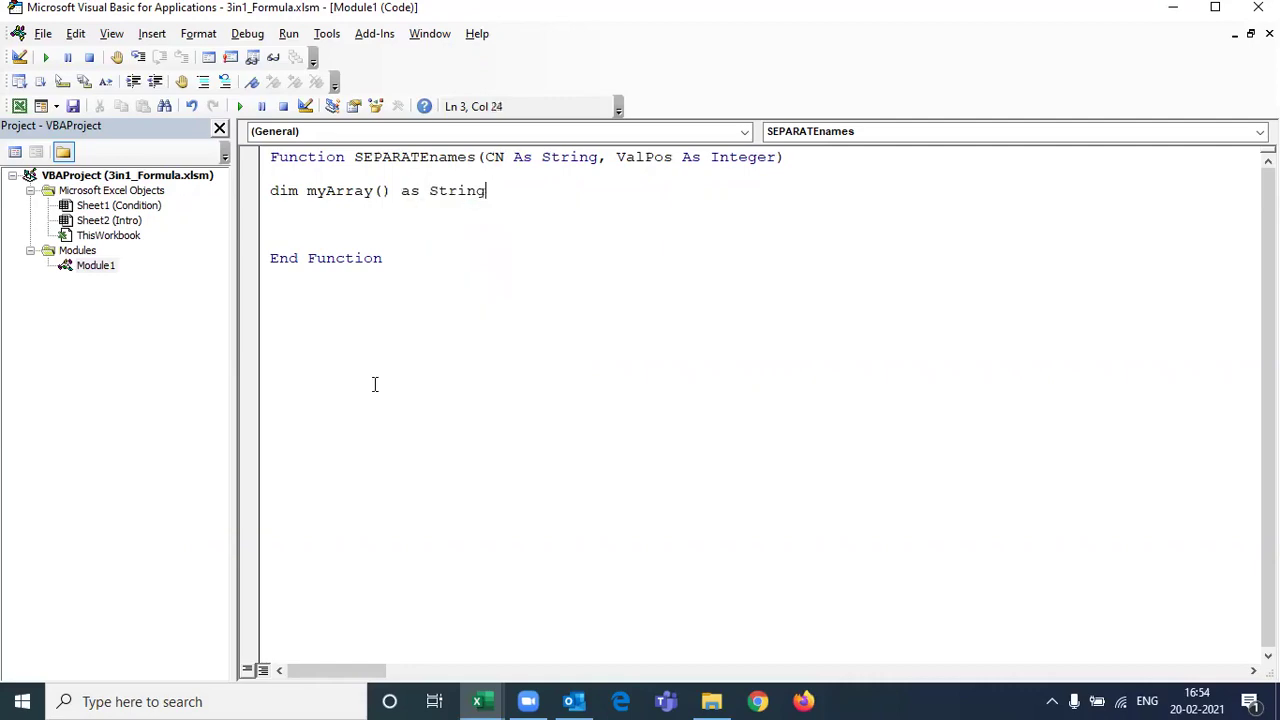
key(alt+F11)
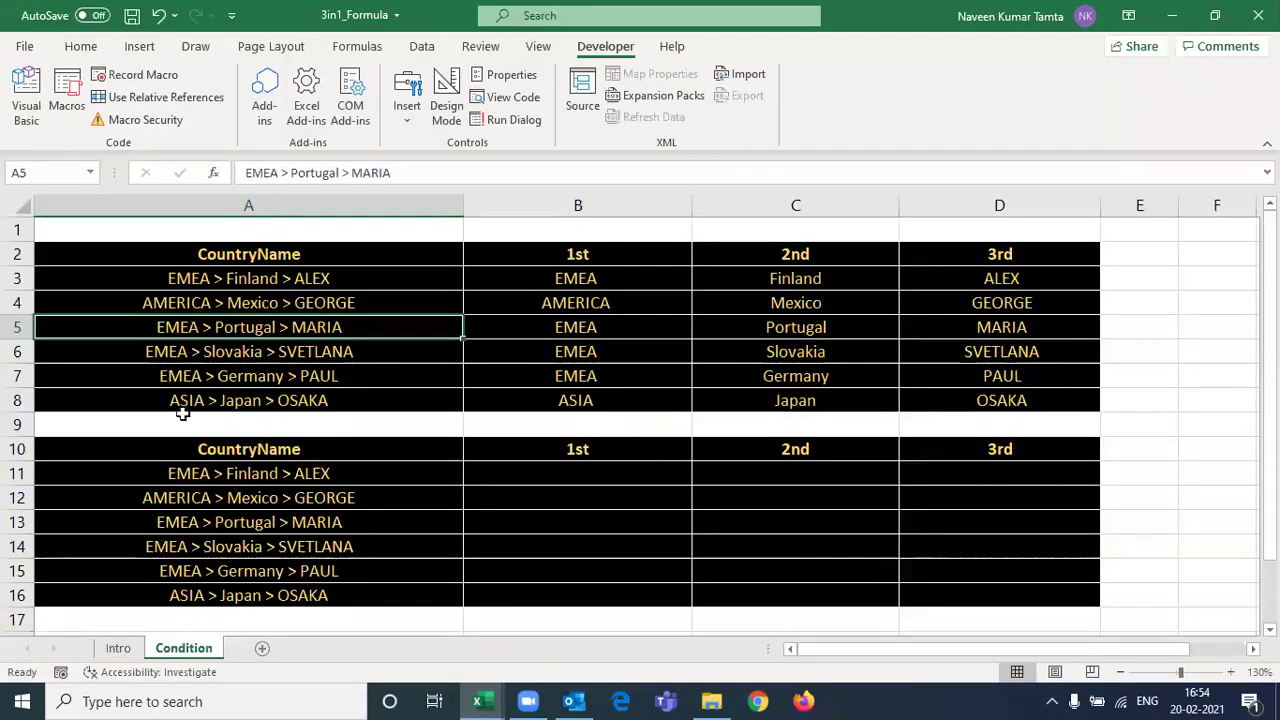
key(alt+F11)
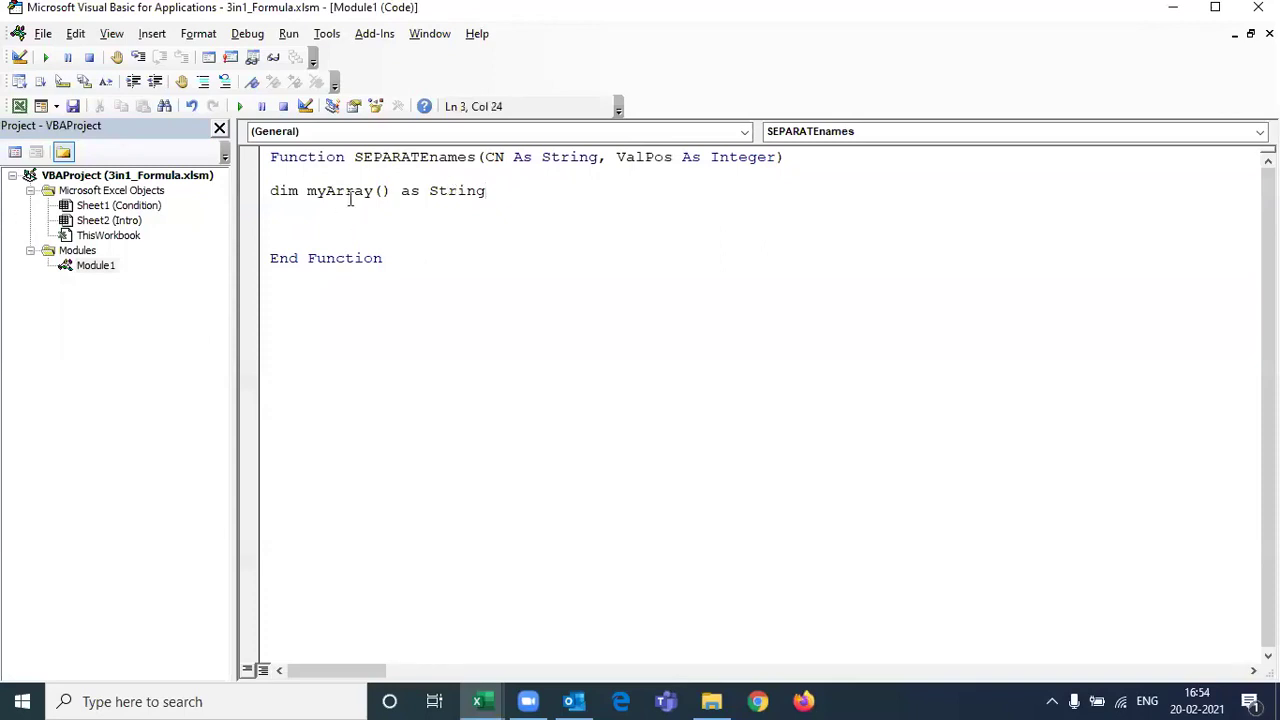
key(Return)
key(Return)
key(Return)
key(Up)
key(Up)
key(Up)
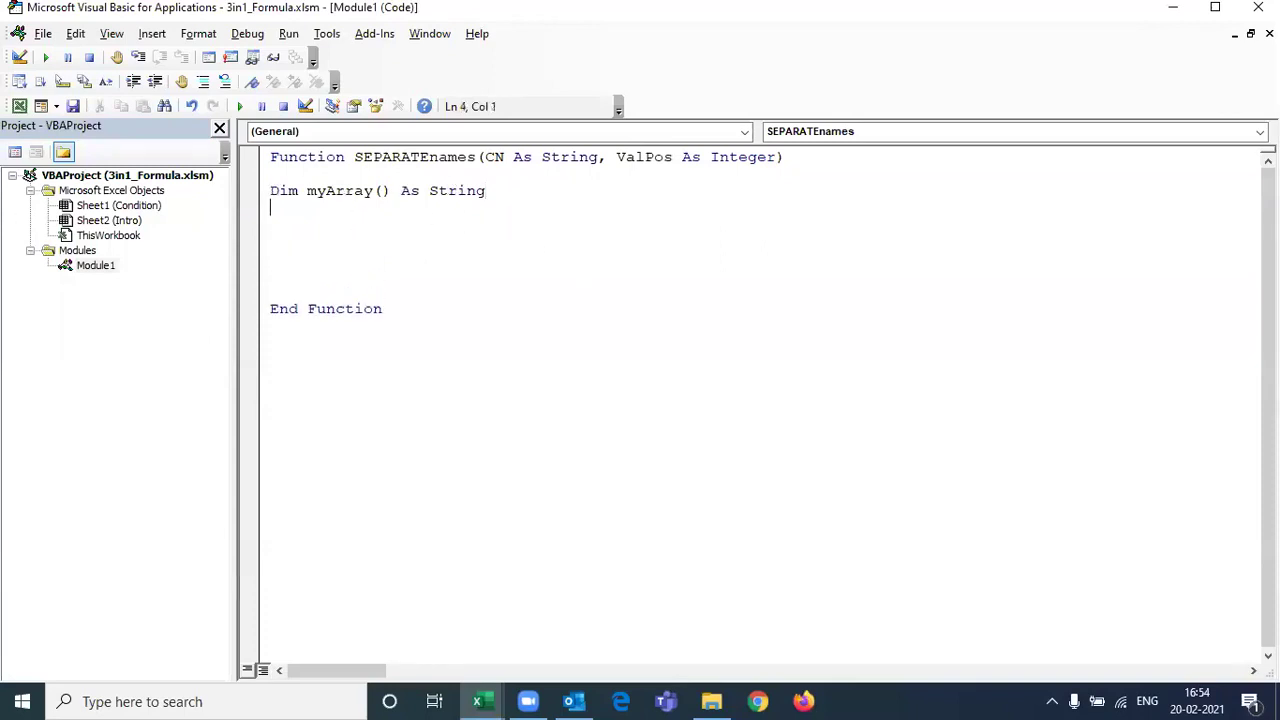
Copy the name myArray to a new line below its declaration and start assigning it a Split call.
key(ctrl+Right)
key(shift+Right)
key(shift+Right)
key(shift+Right)
key(shift+Right)
key(shift+Right)
key(shift+Right)
key(shift+Right)
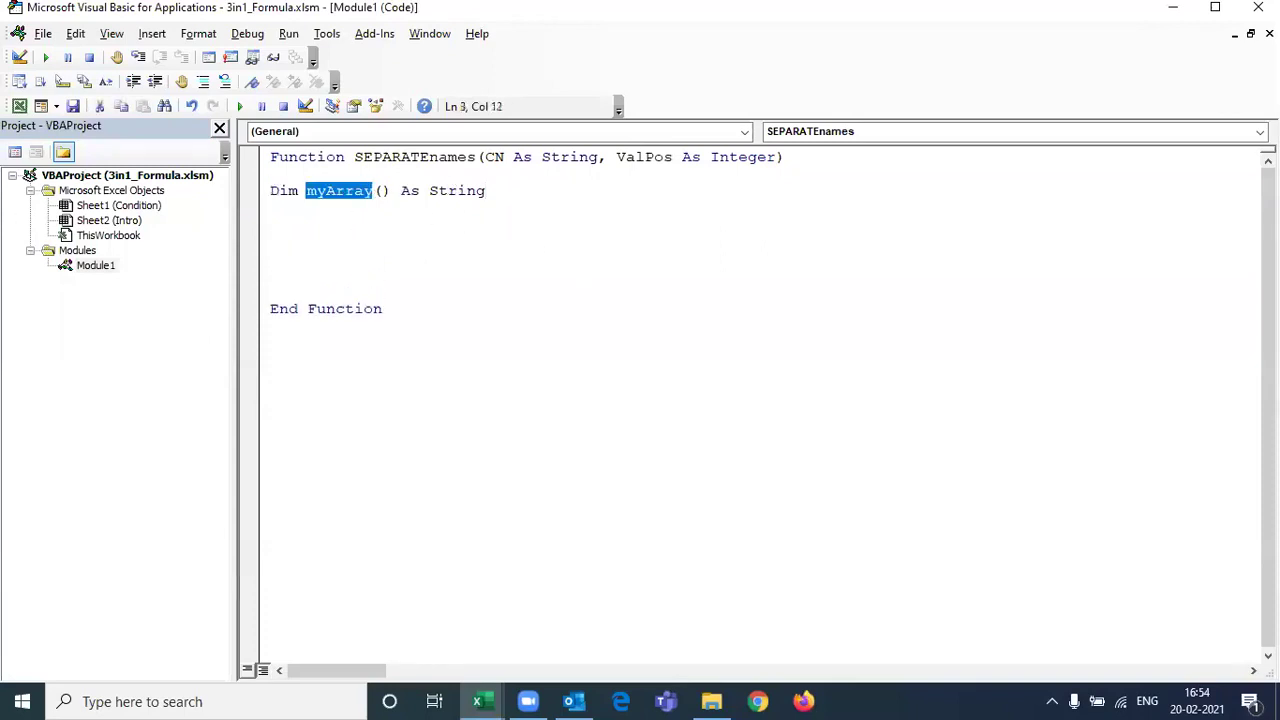
key(Down)
key(Down)
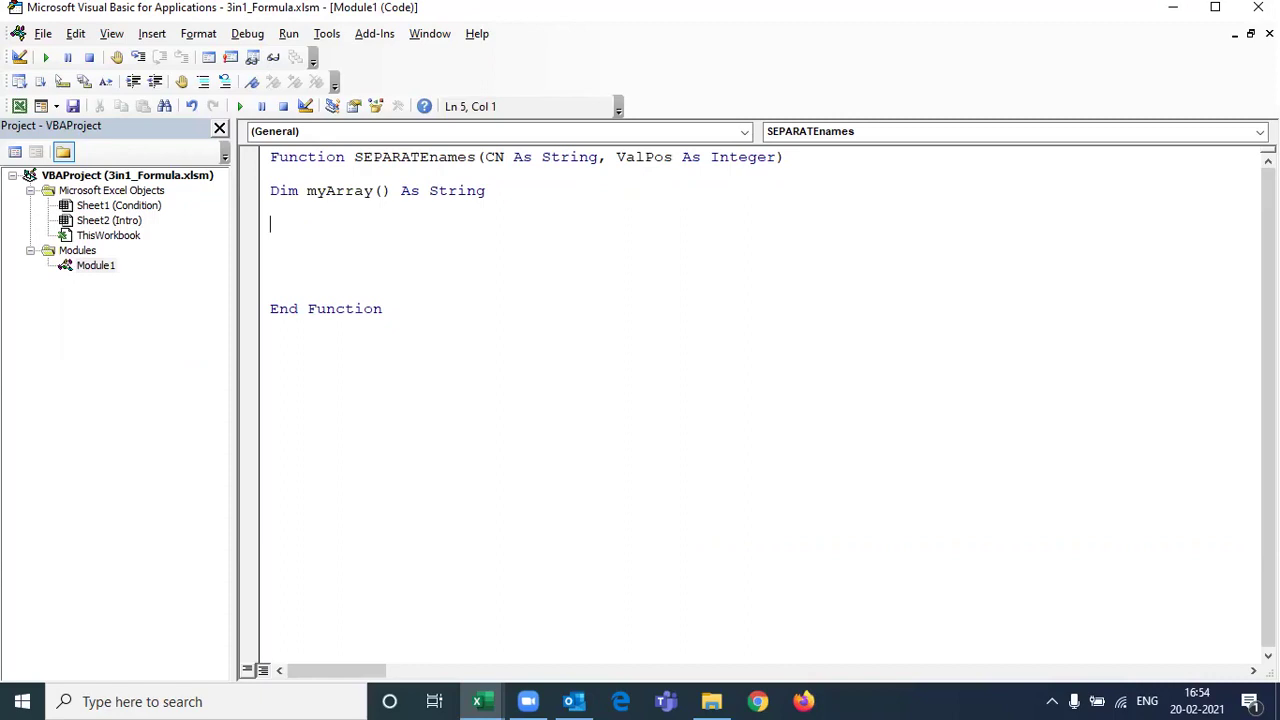
key(Up)
key(Up)
key(ctrl+shift+Left)
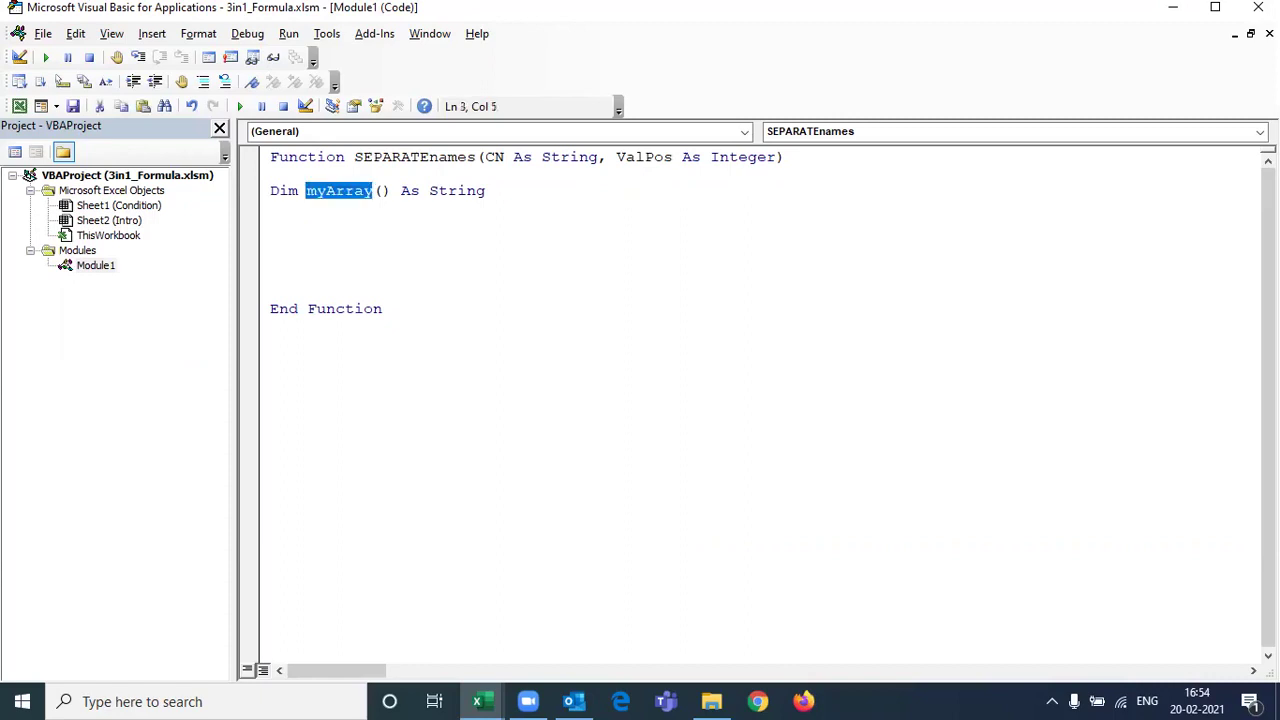
key(ctrl+c)
key(Down)
key(Down)
key(ctrl+v)
text(=)
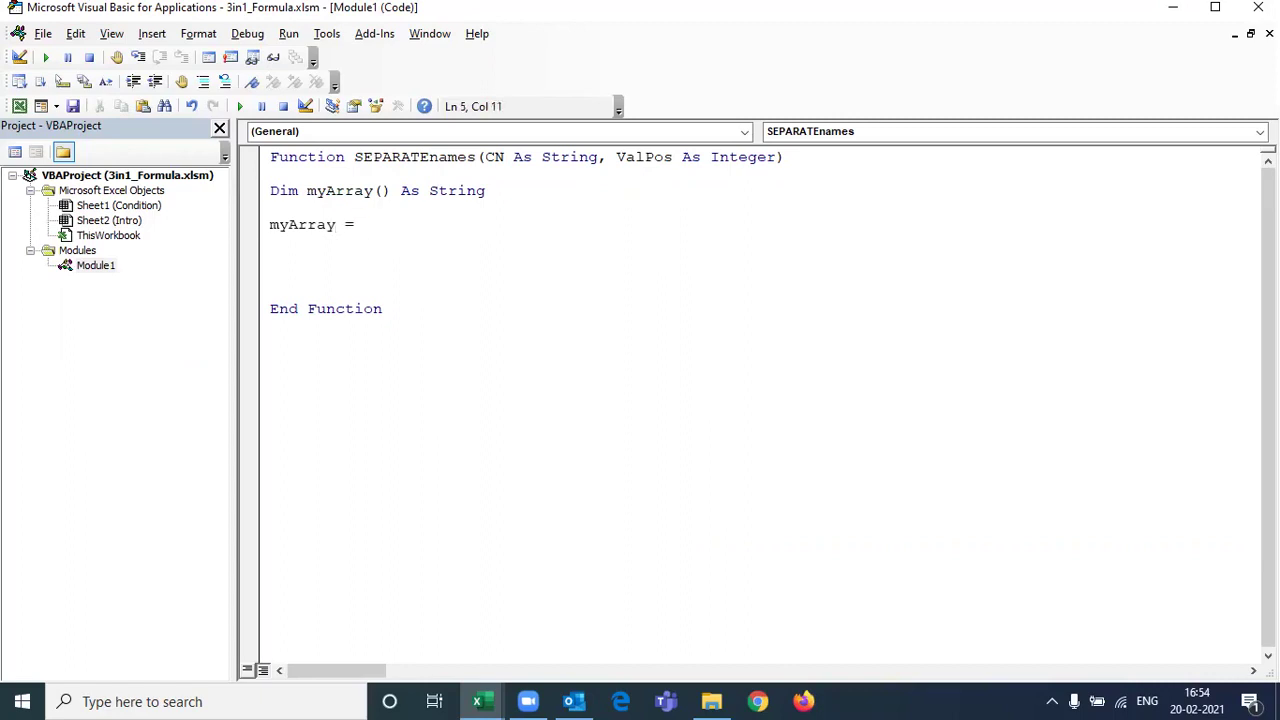
text( split()
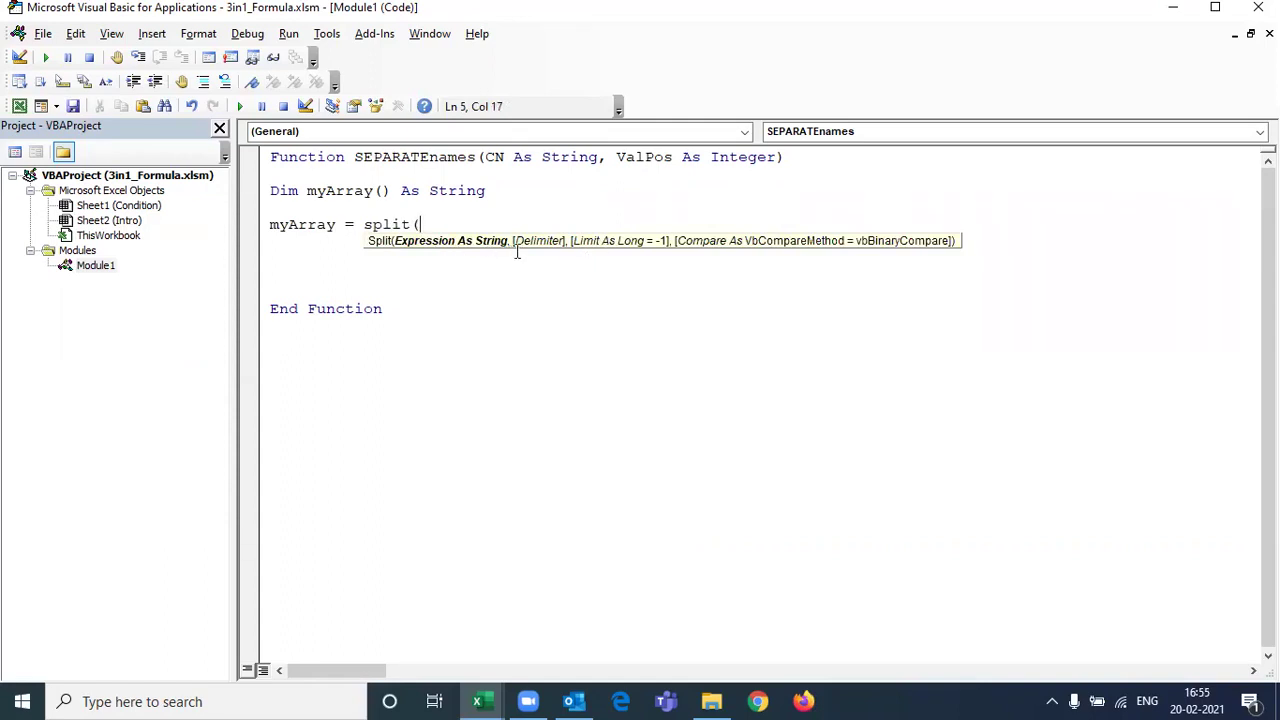
Check the separators in the CountryName cells and complete the Split call with CN as expression and ">" as delimiter.
key(alt+F11)
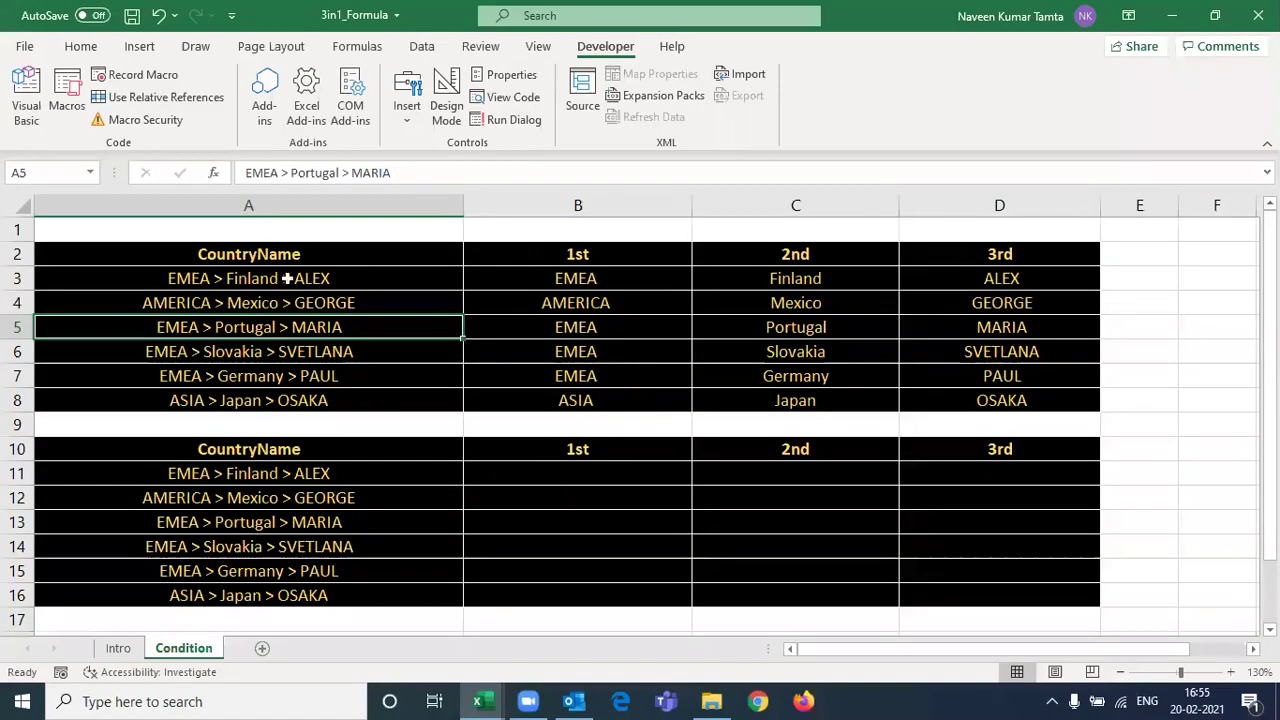
click(223, 280)
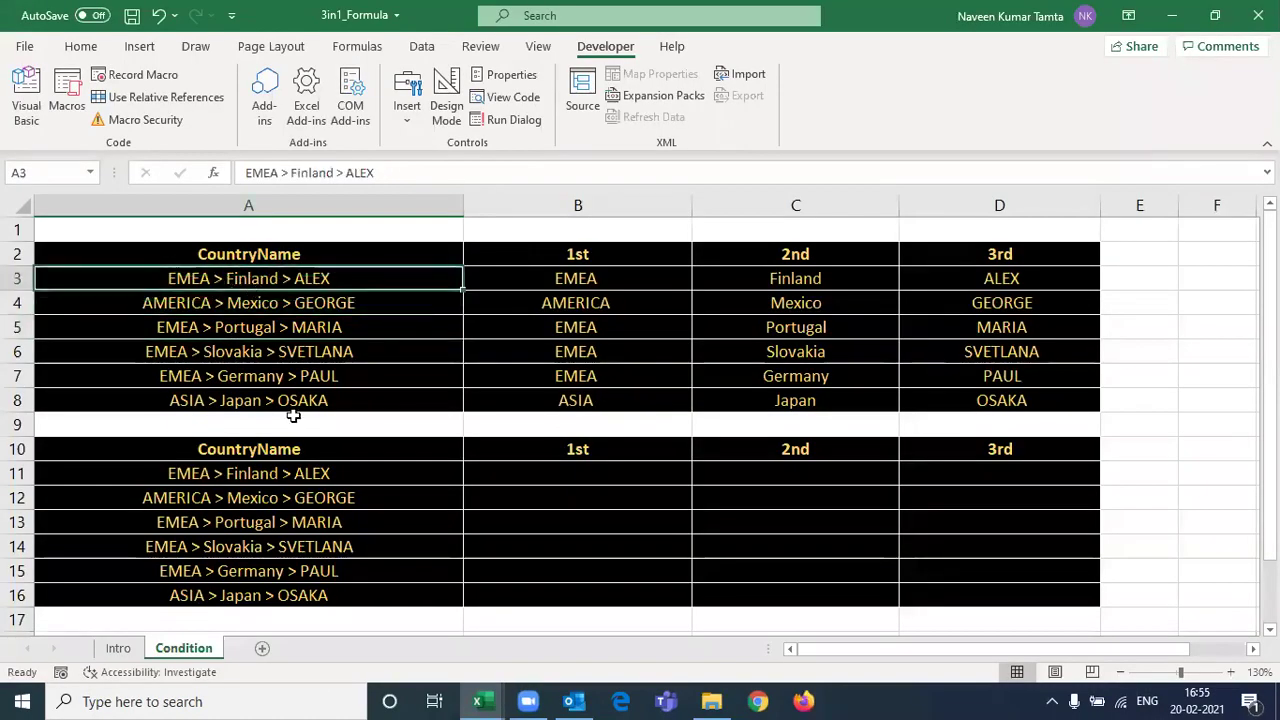
key(alt+F11)
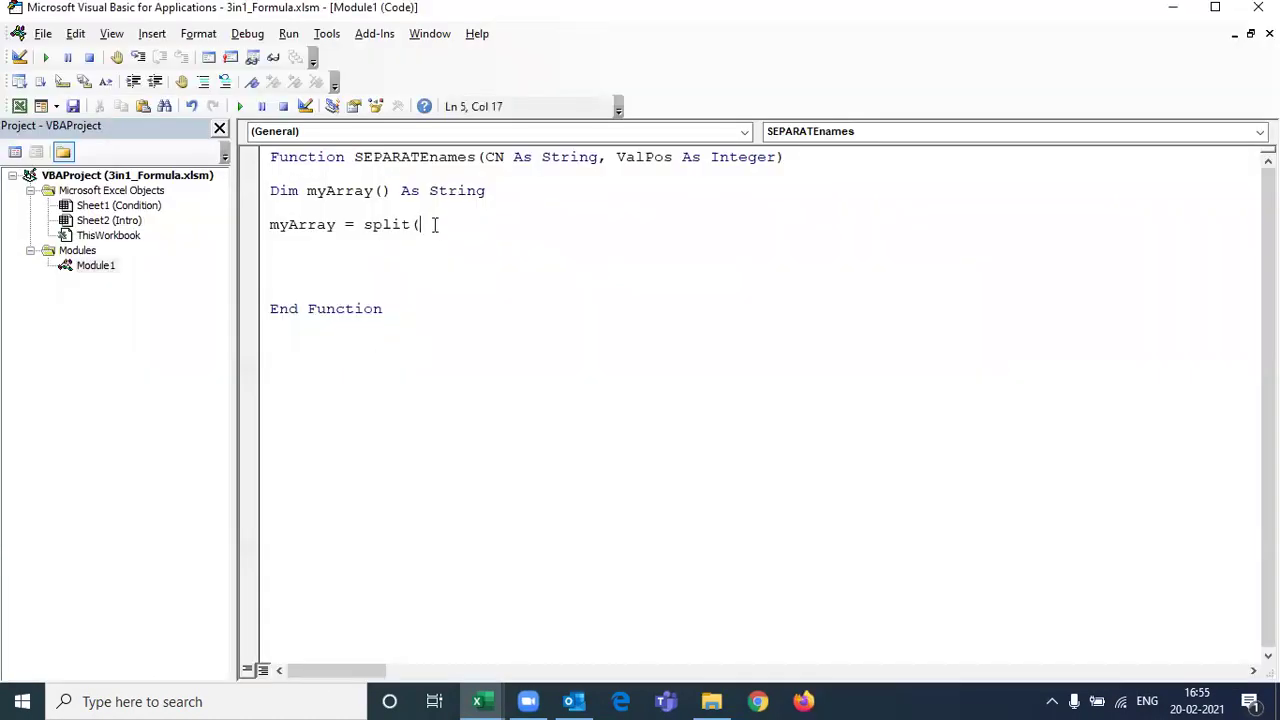
key(alt+Tab)
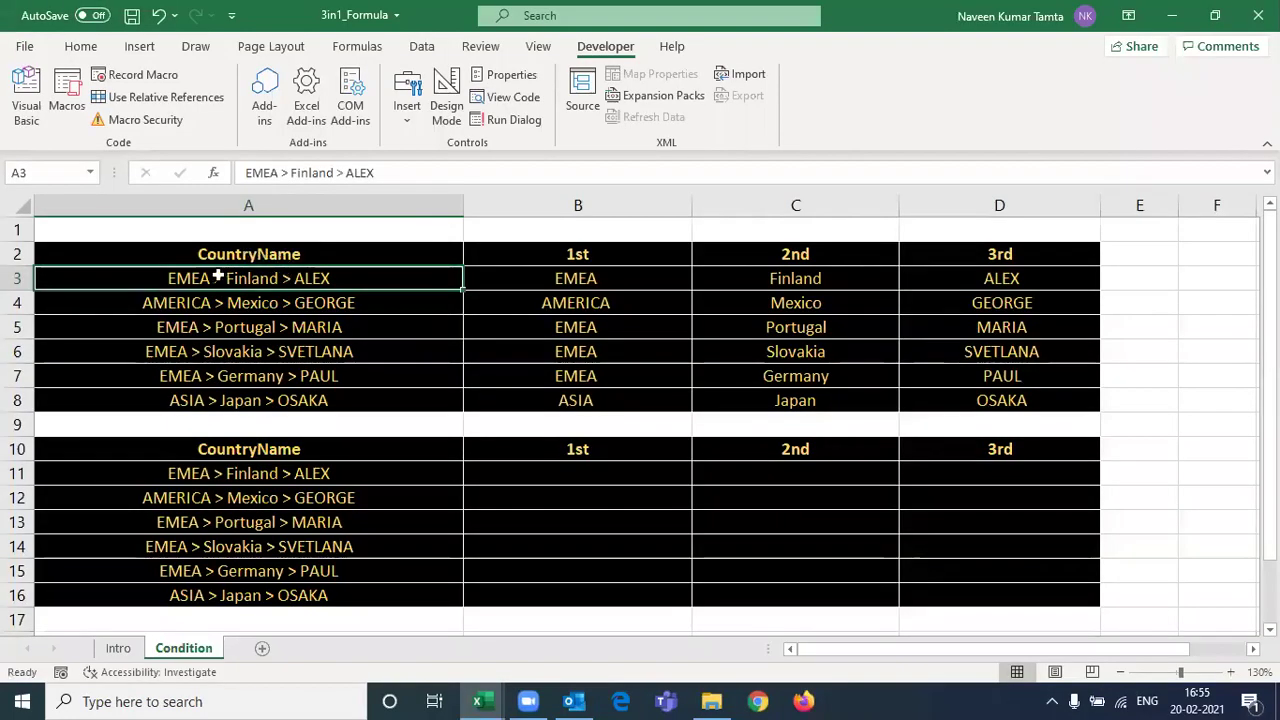
key(alt+F11)
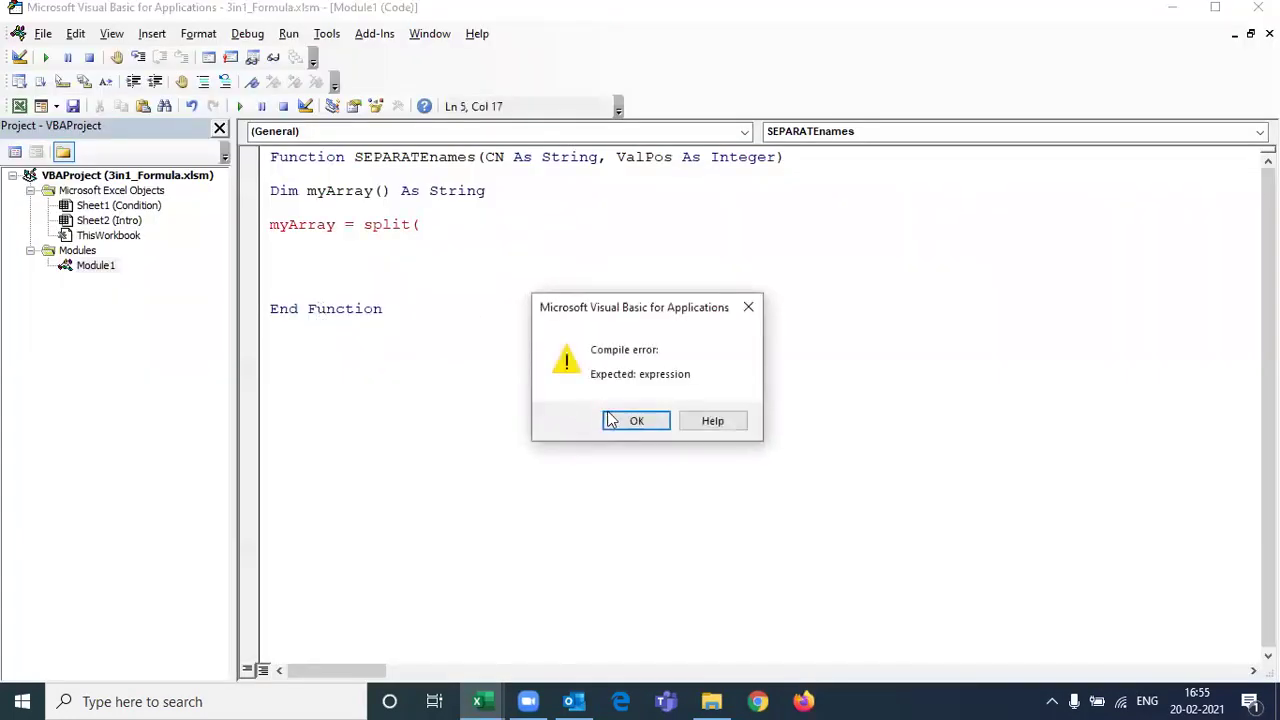
click(618, 420)
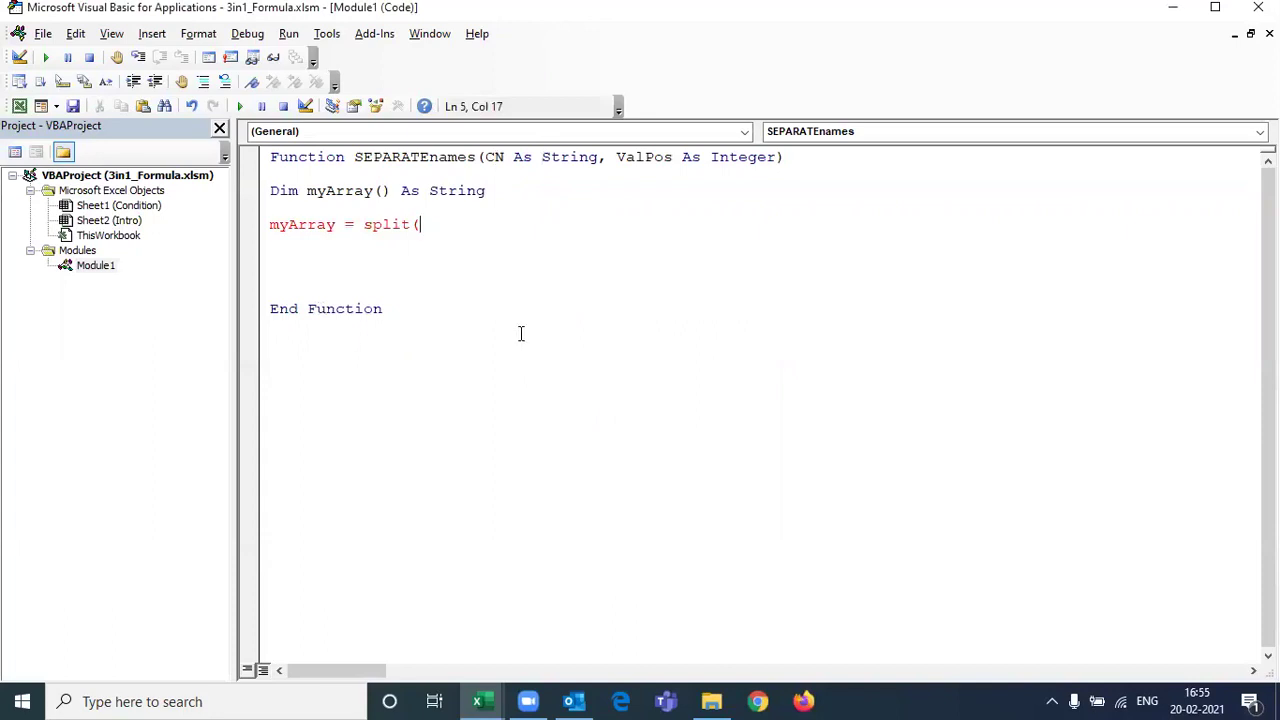
text(CN,)
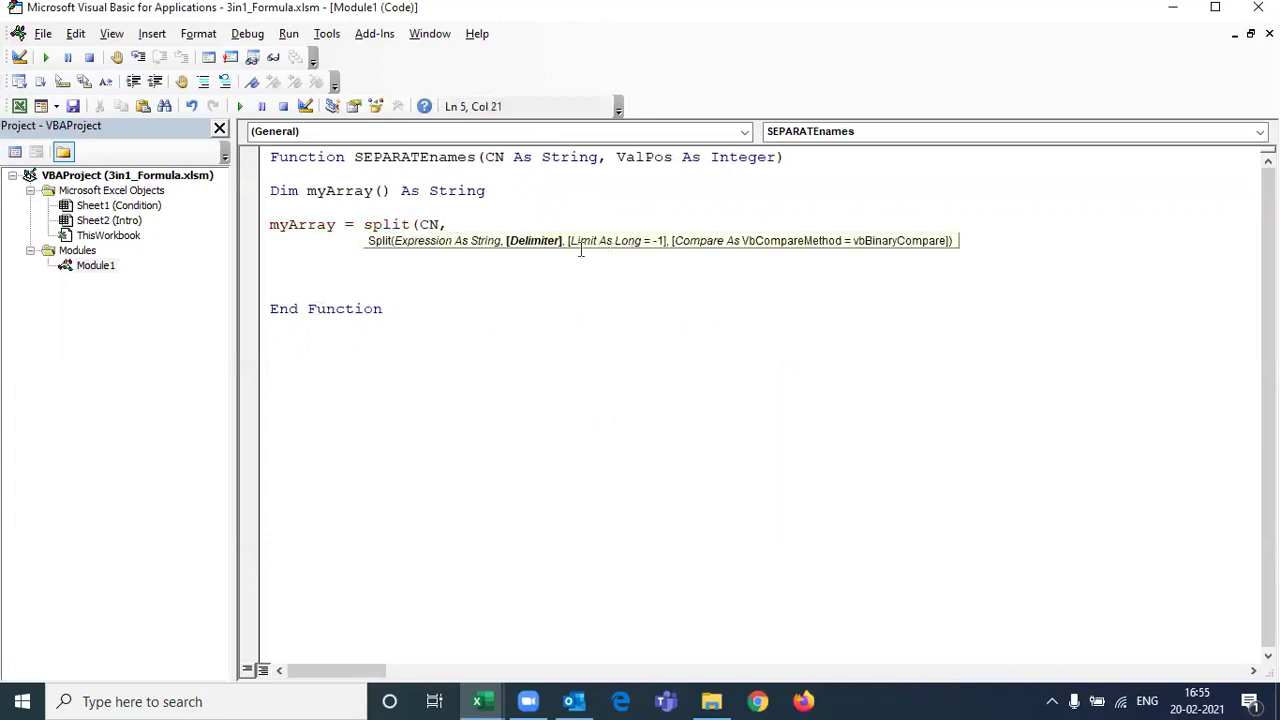
key(alt+F11)
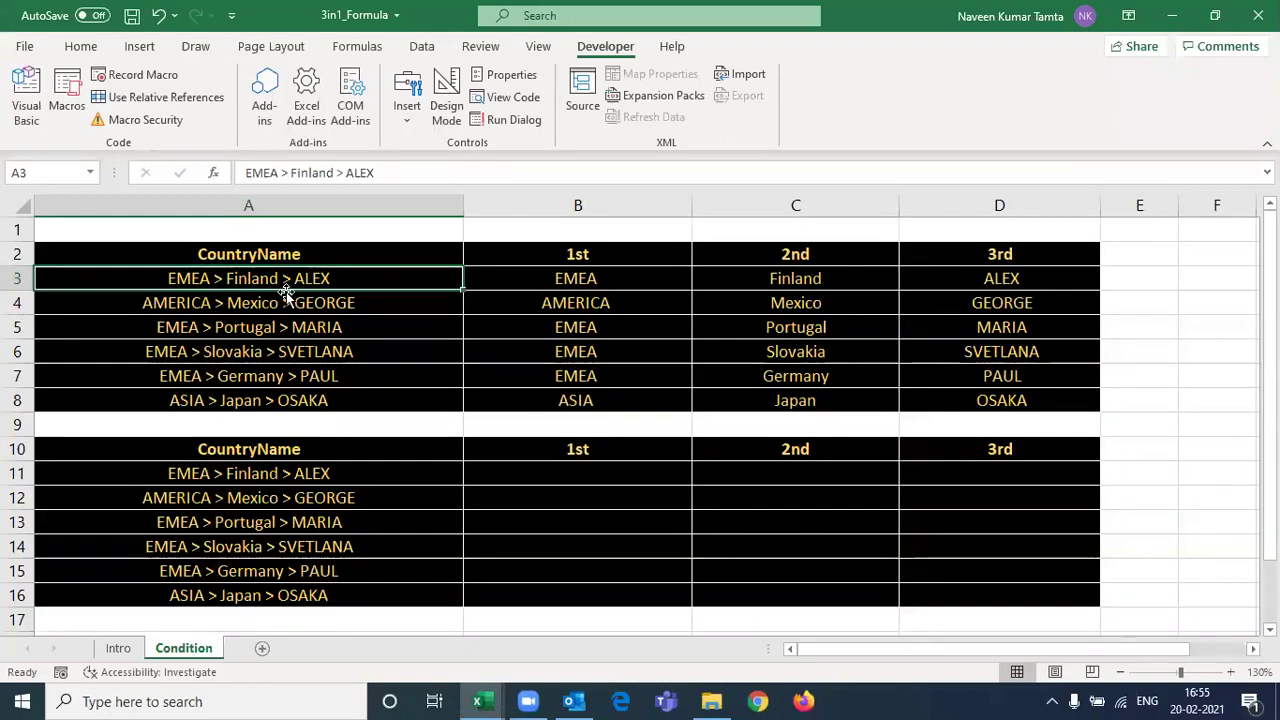
key(alt+F11)
text(">"))
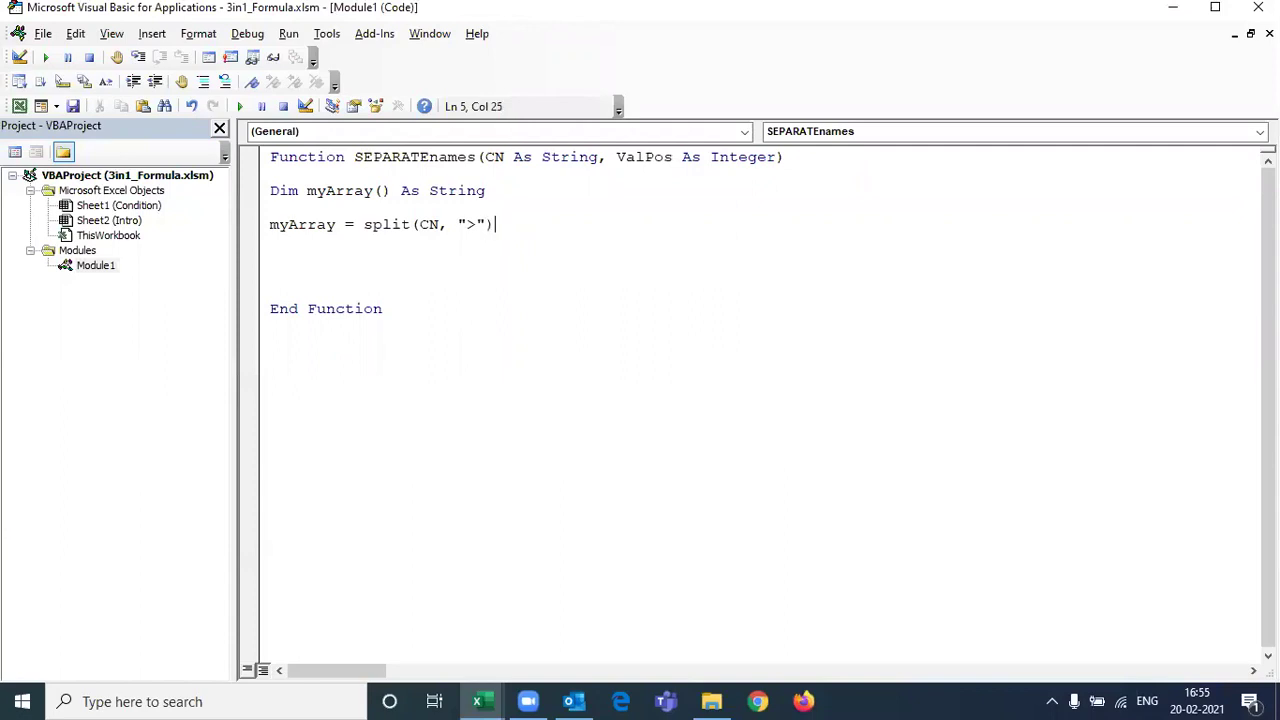
key(Return)
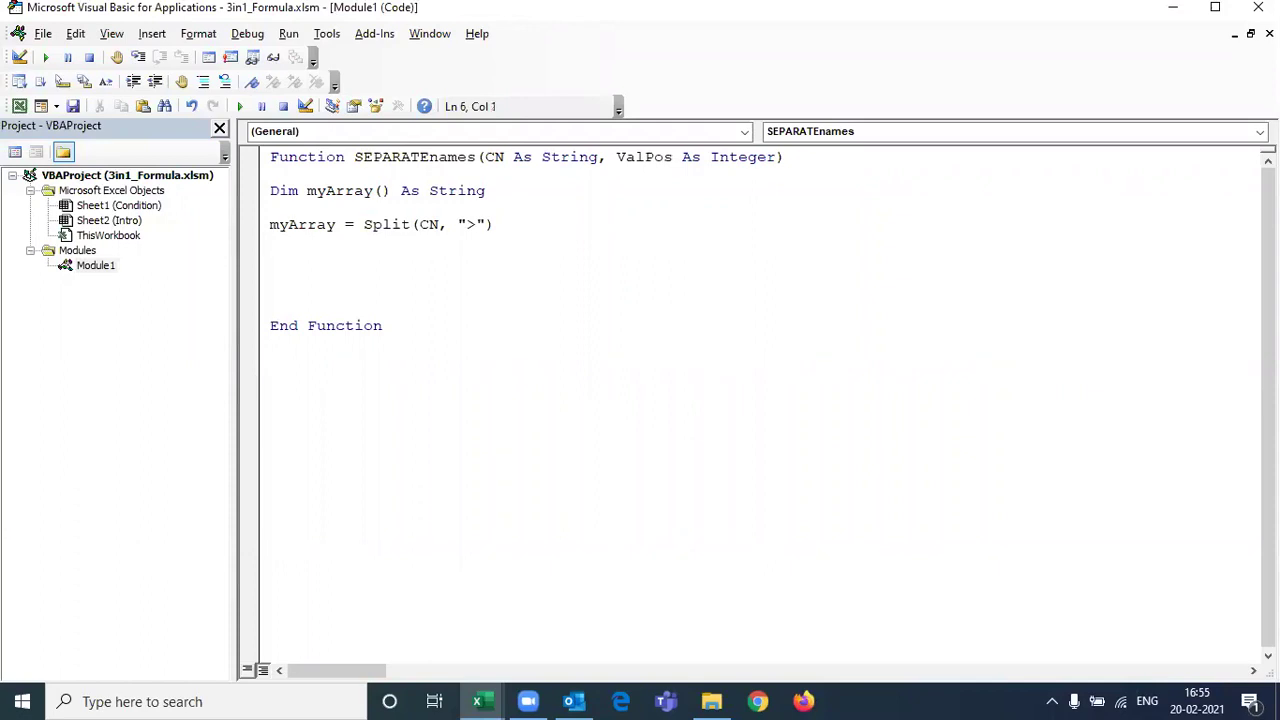
Copy the function name SEPARATEnames to a new line below the Split statement and begin its return assignment.
key(Return)
key(Up)
key(Up)
key(Up)
key(Up)
key(Up)
key(Up)
key(ctrl+Right)
key(ctrl+shift+Right)
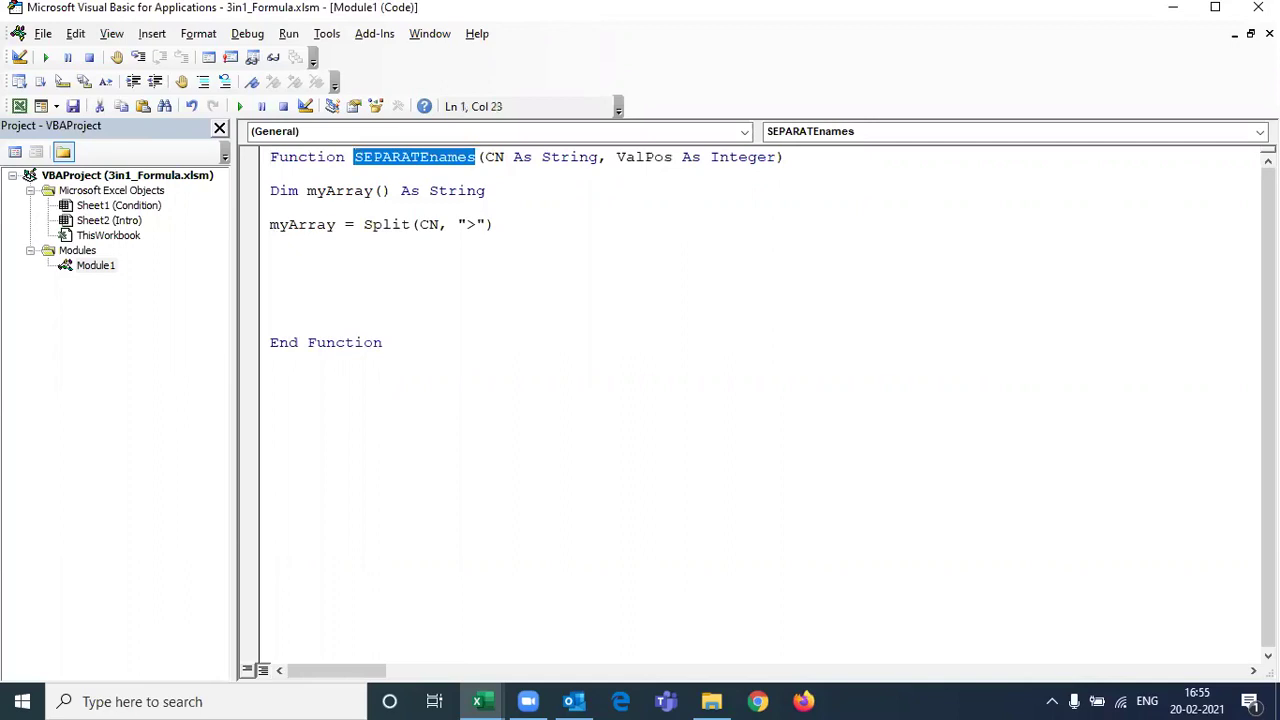
key(Left)
key(shift+Right)
key(shift+Right)
key(shift+Right)
key(shift+Right)
key(shift+Right)
key(shift+Right)
key(shift+Right)
key(shift+Right)
key(shift+Right)
key(shift+Right)
key(shift+Right)
key(shift+Right)
key(shift+Right)
key(Down)
key(Down)
key(Down)
key(Down)
key(Down)
key(Down)
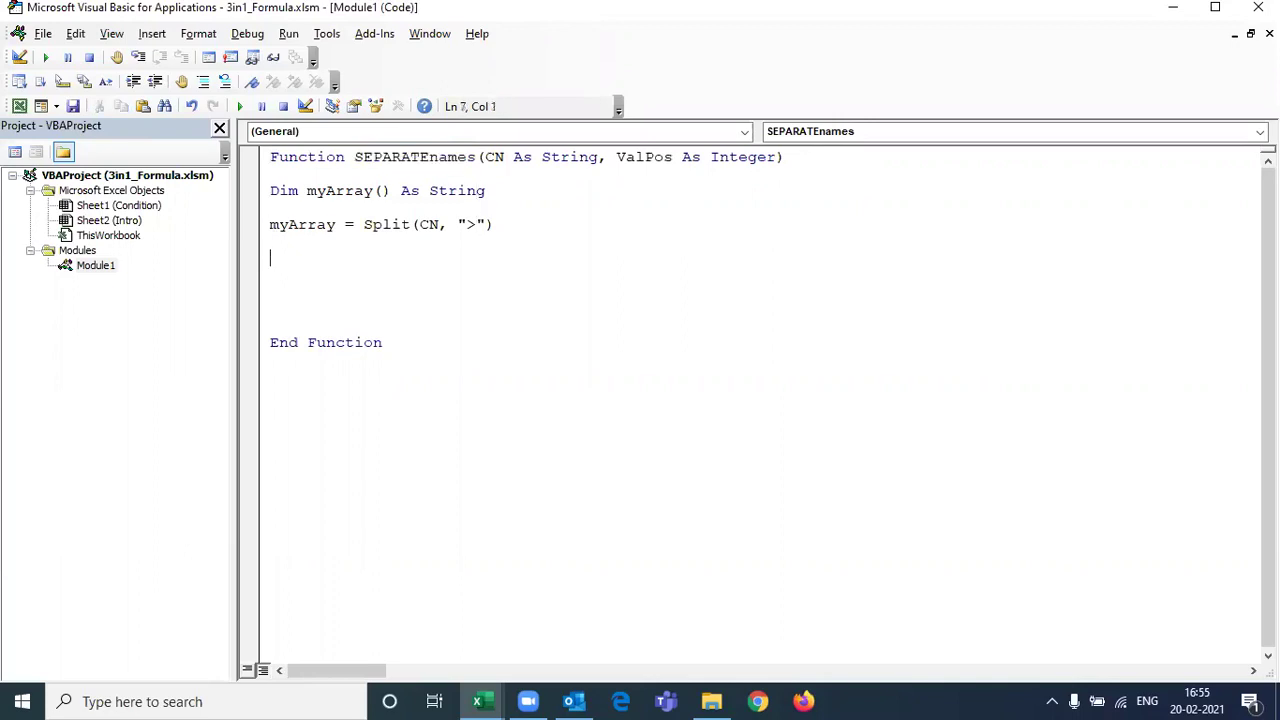
key(ctrl+v)
text(= )
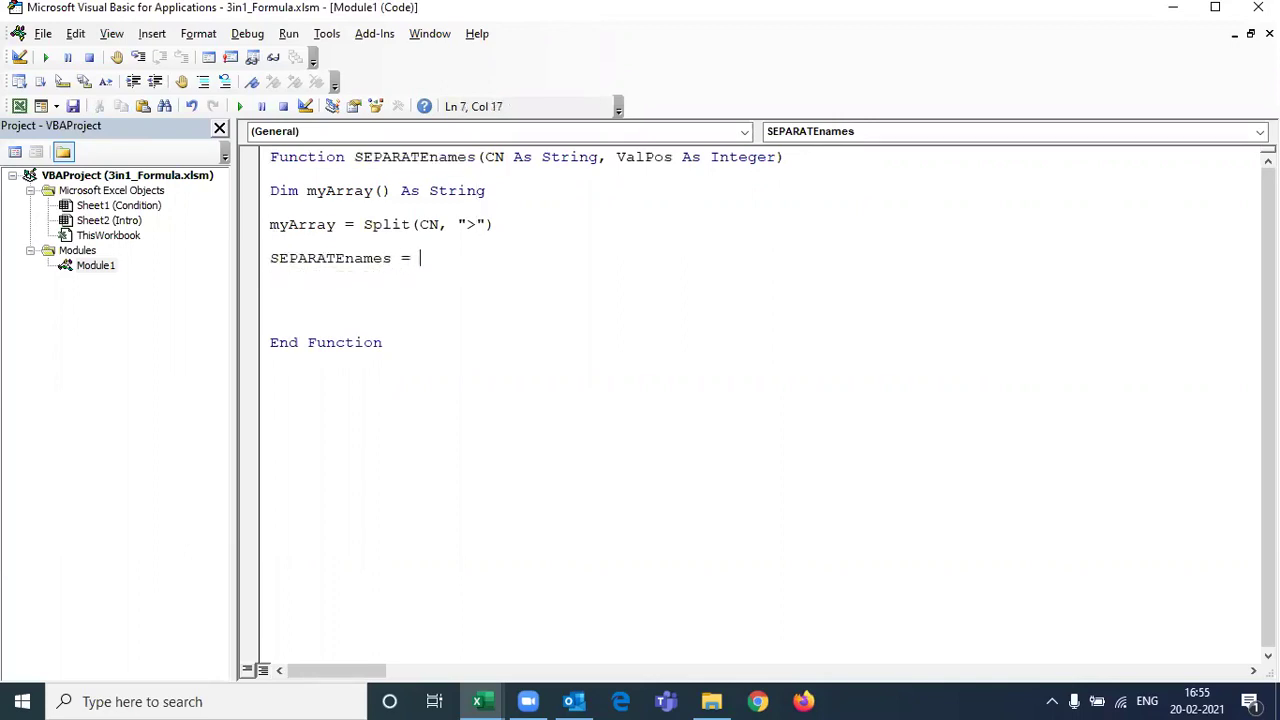
Complete the return assignment with myArray(ValPos-1), using the parameter name from the function declaration.
text(myArray)
key(Up)
key(Up)
key(Up)
key(Up)
key(Up)
key(Up)
key(ctrl+Right)
key(ctrl+Right)
key(ctrl+Right)
key(shift+Right)
key(shift+Right)
key(shift+Right)
key(shift+Right)
key(shift+Right)
key(shift+Right)
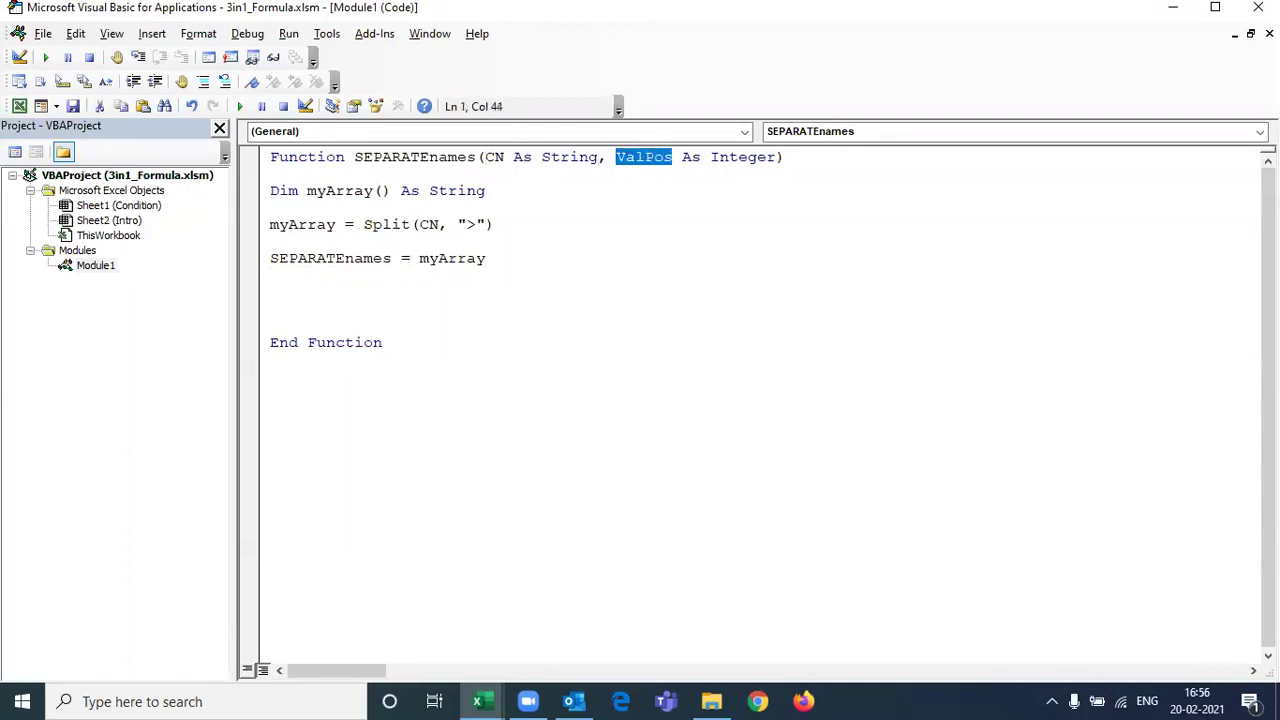
key(Down)
key(Down)
key(Down)
key(Down)
key(Down)
key(Down)
text(()
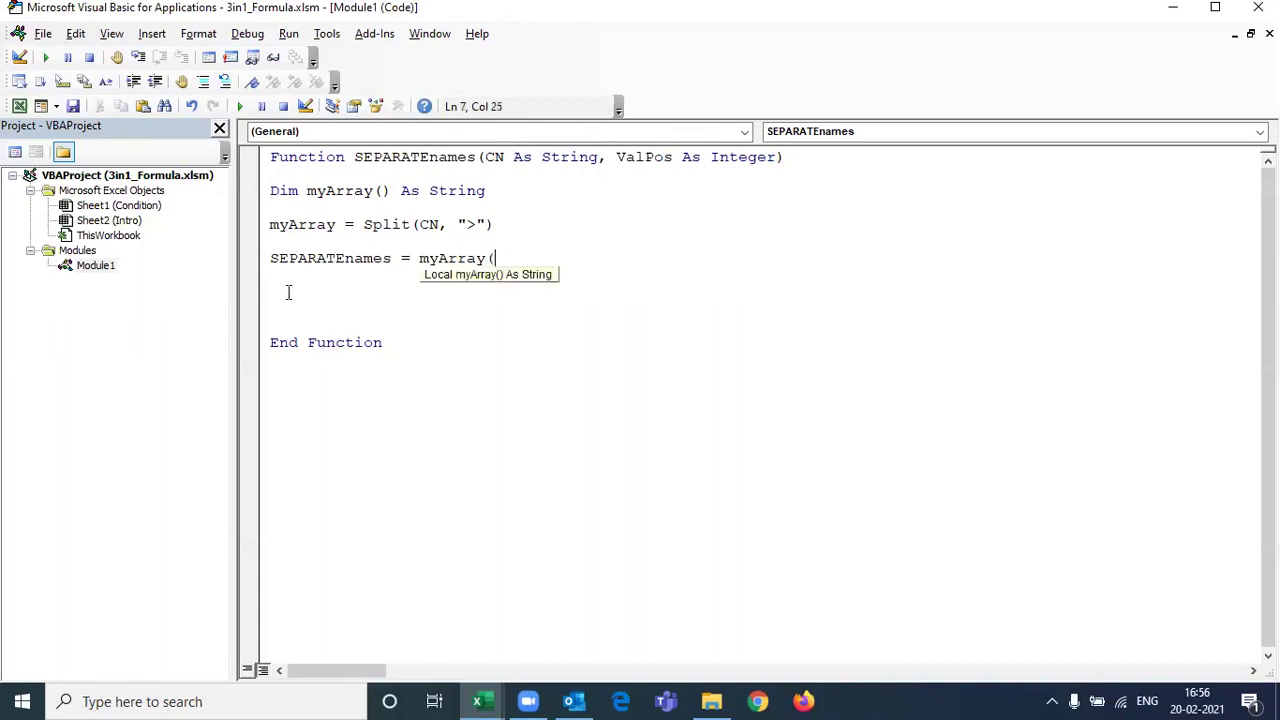
text(ValPos-1))
Remove the extra blank lines between the function's statements and before End Function.
key(Down)
key(Delete)
key(Delete)
key(Delete)
key(Up)
key(Up)
key(Up)
key(Up)
key(Delete)
key(Down)
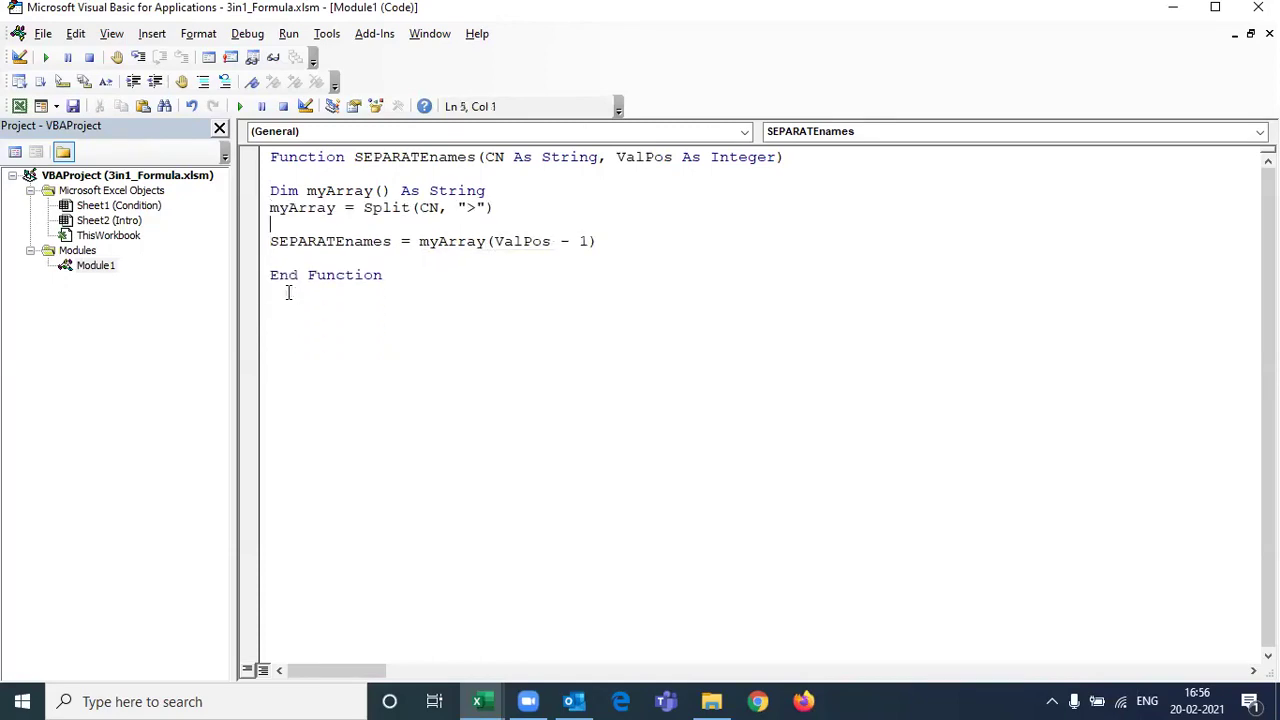
key(Delete)
key(Up)
key(Up)
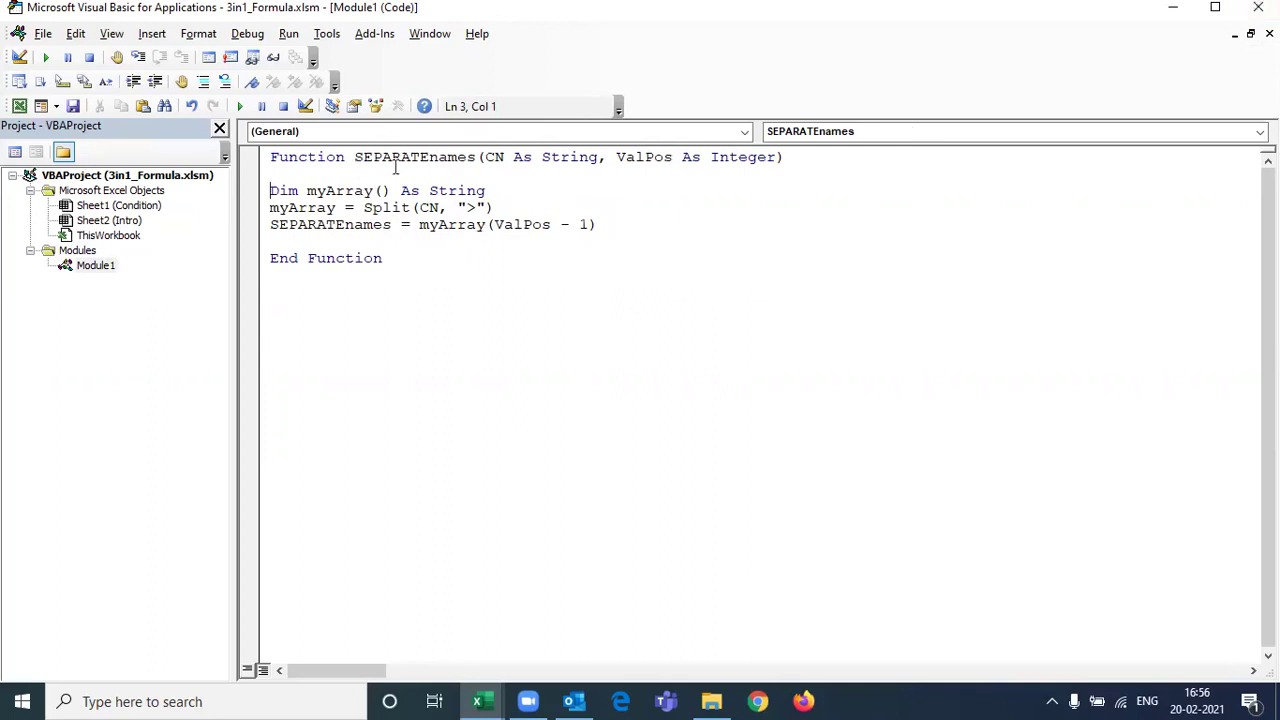
Leave the code editor and return to the Condition worksheet.
click(626, 212)
drag(626, 212, 660, 277)
click(662, 277)
key(Up)
key(Up)
click(1173, 7)
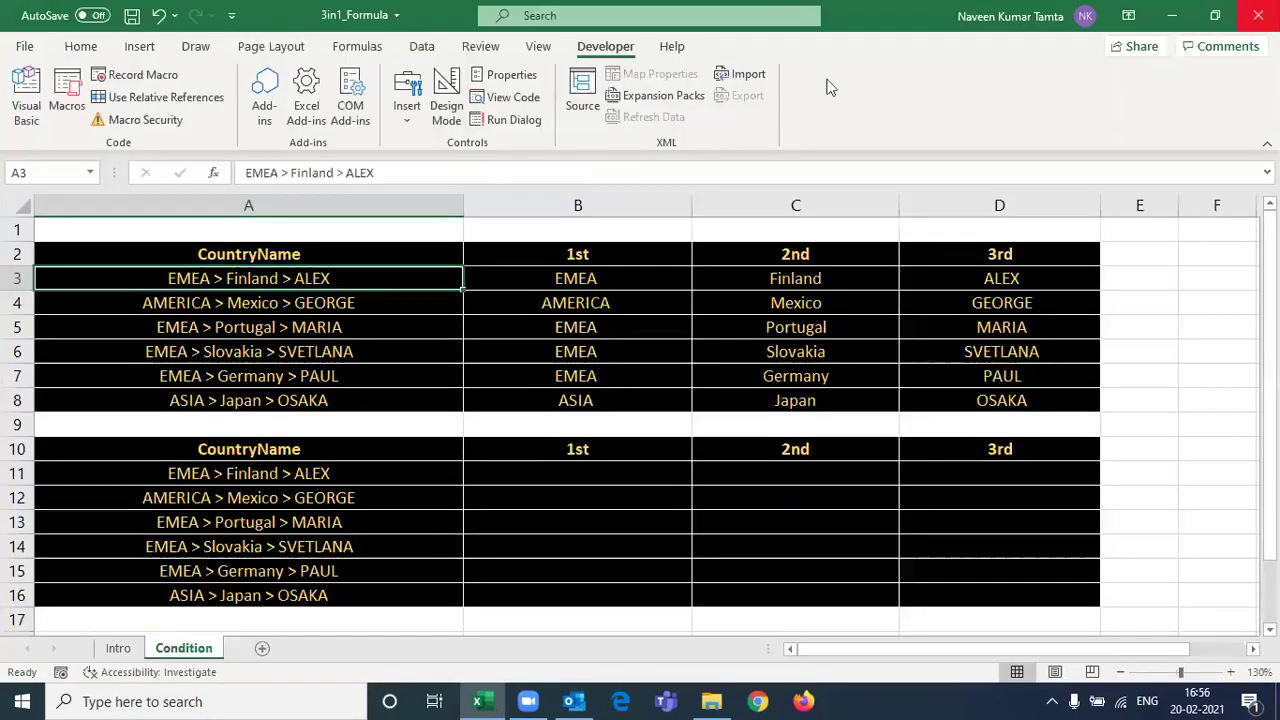
Enter the formula =SEPARATEnames(A11,1) in cell B11 of the second table.
click(546, 479)
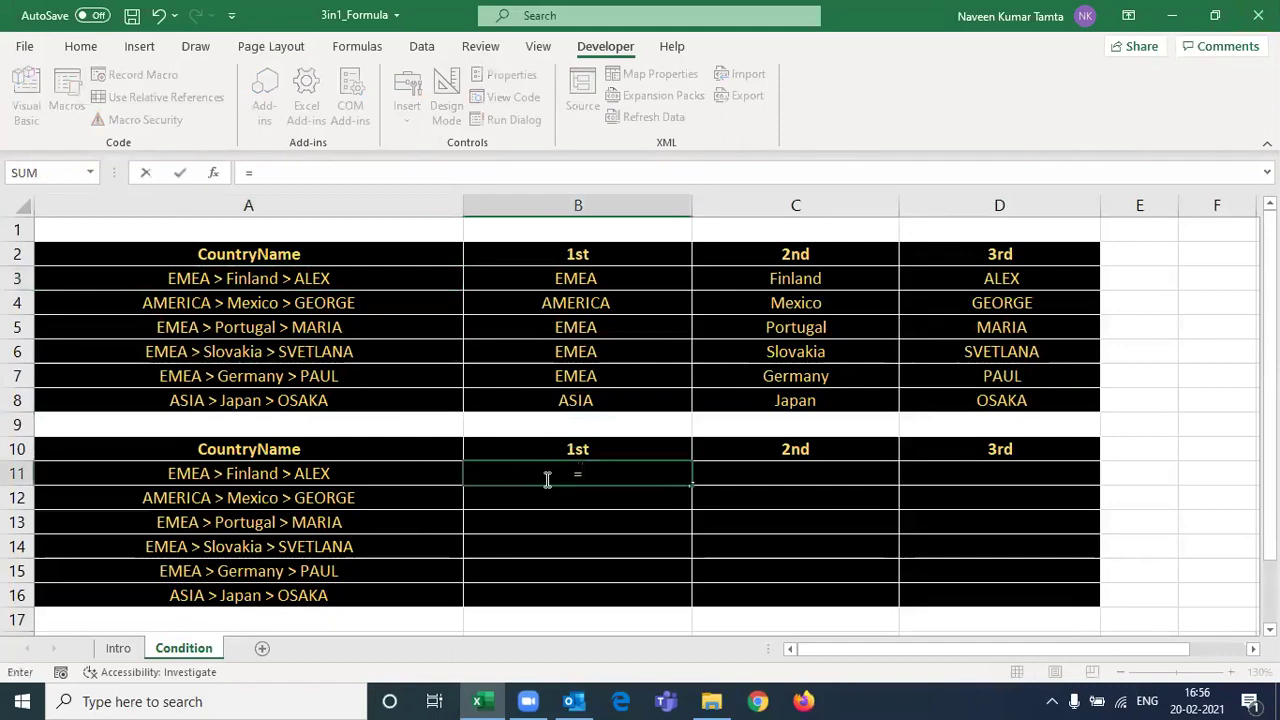
text(sep)
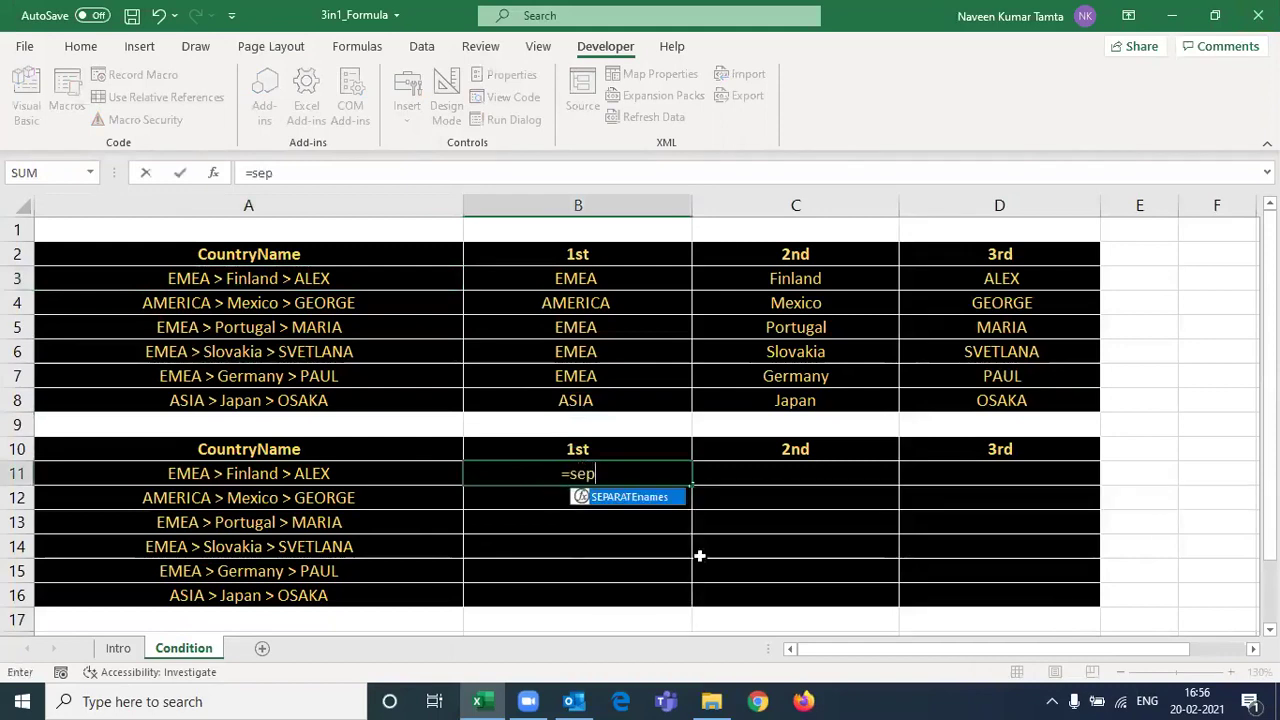
key(Tab)
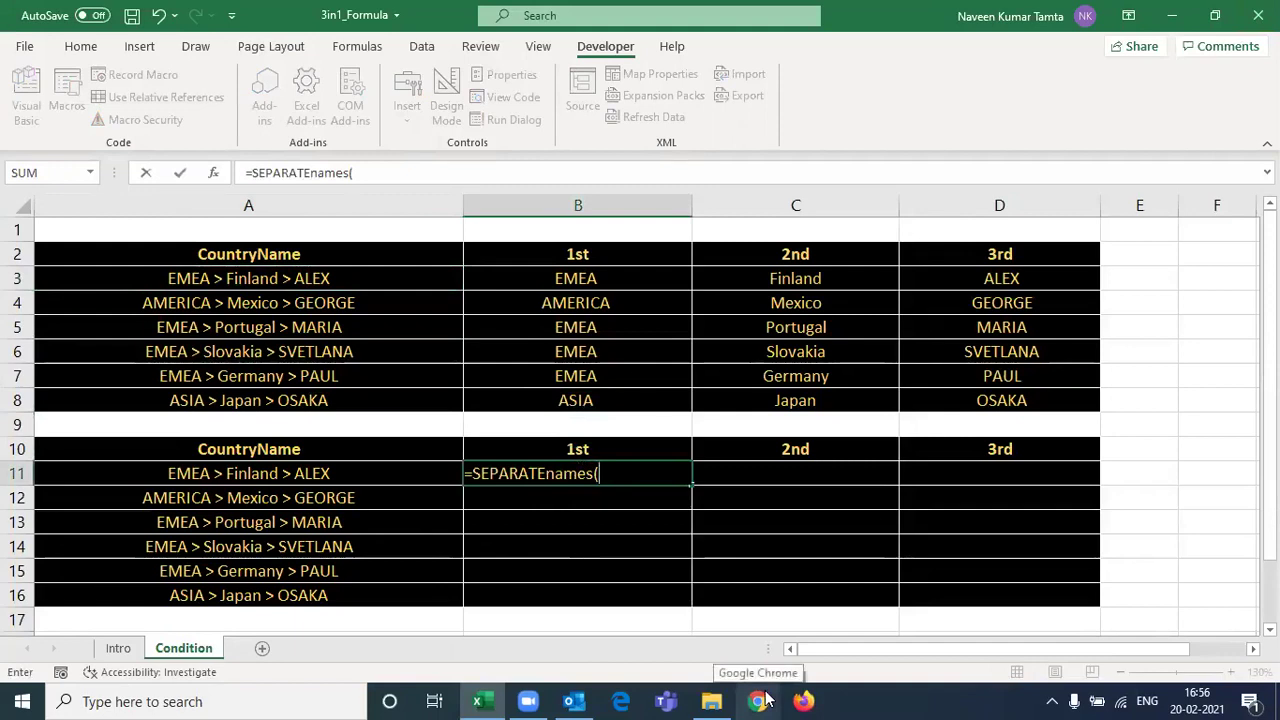
key(Left)
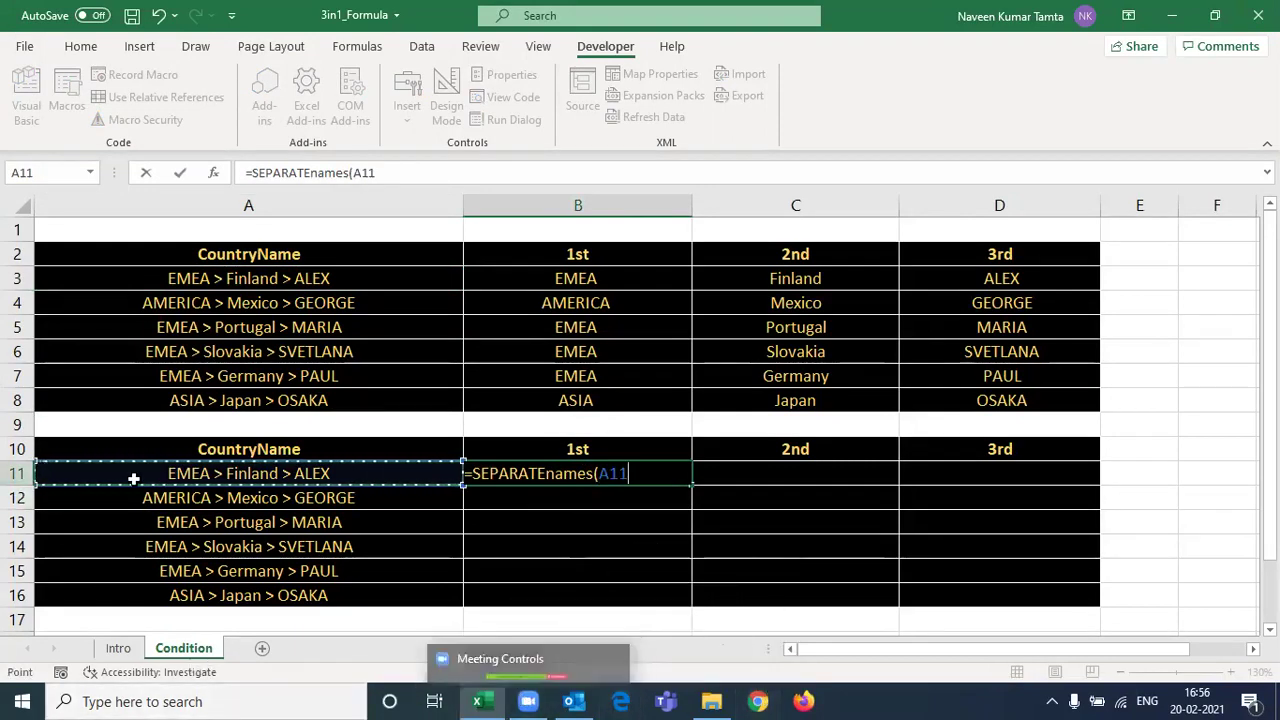
text(,1))
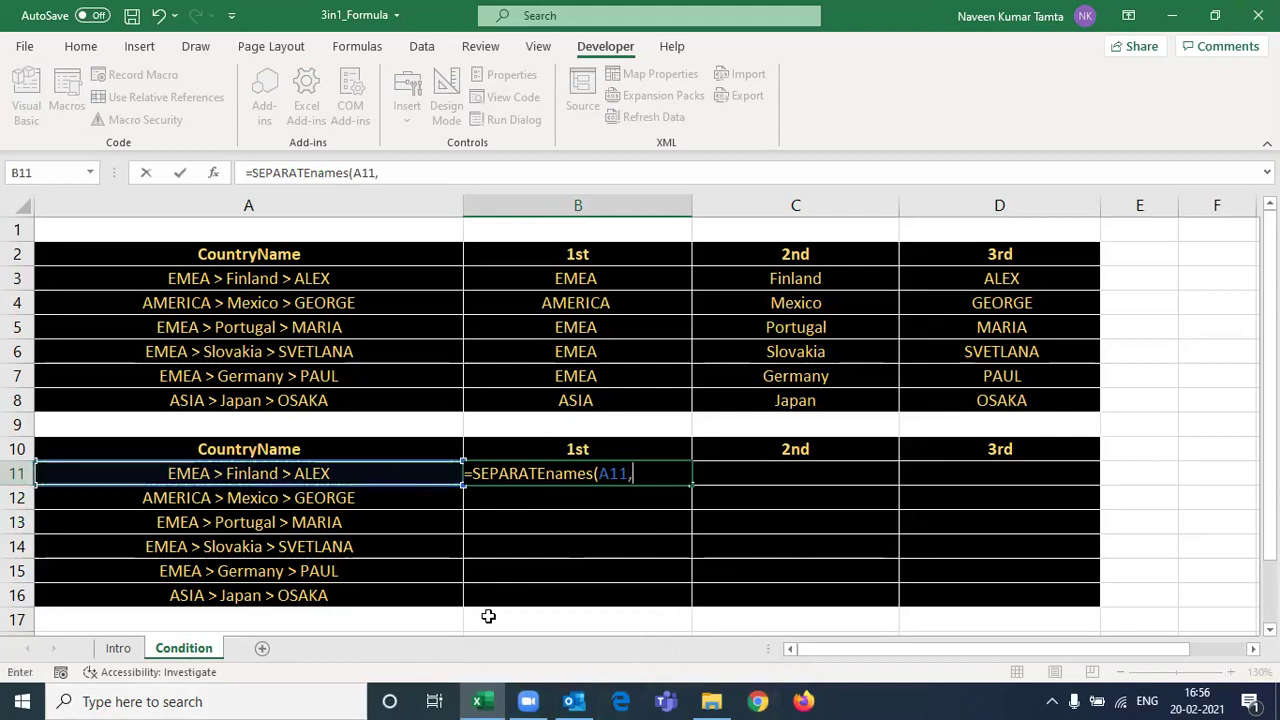
key(Return)
Fill the SEPARATEnames formula from B11 down through B16.
key(Up)
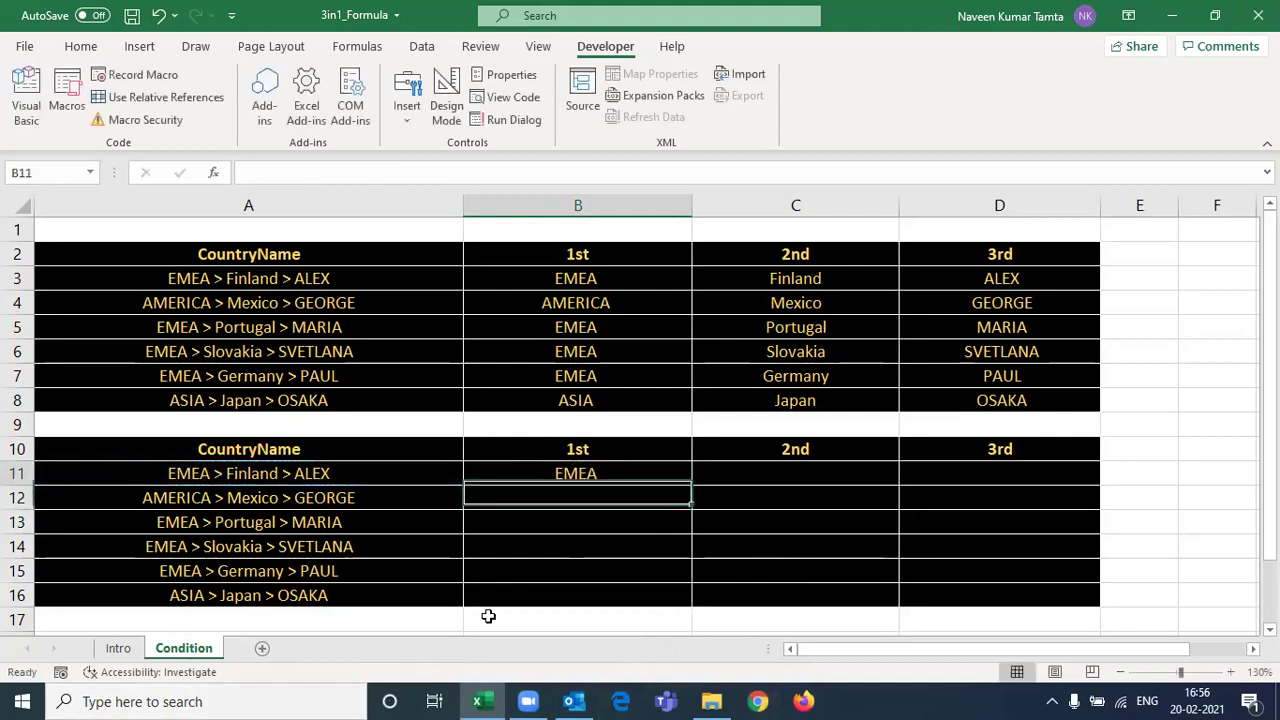
key(shift+Down)
key(shift+Down)
key(shift+Down)
key(shift+Down)
key(shift+Down)
key(ctrl+d)
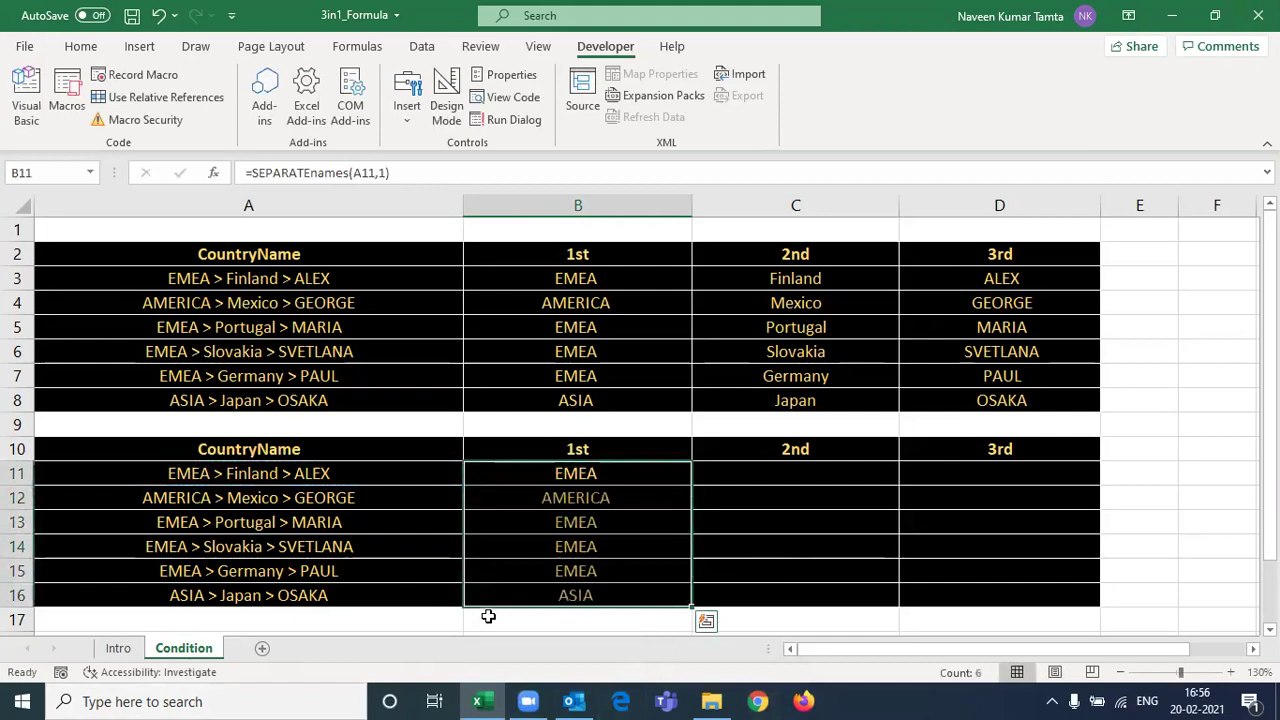
key(Up)
key(Down)
Enter the formula =SEPARATEnames(A11,2) in cell C11 under the 2nd heading.
key(Right)
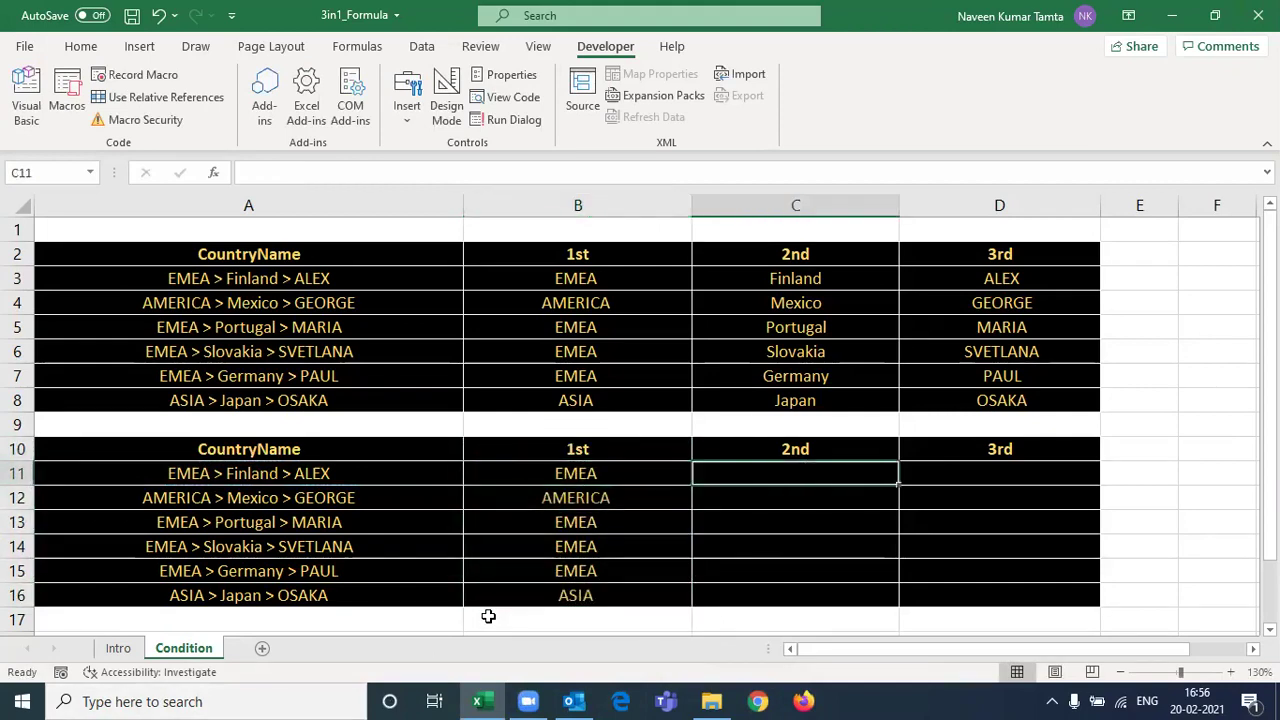
text(=sepa)
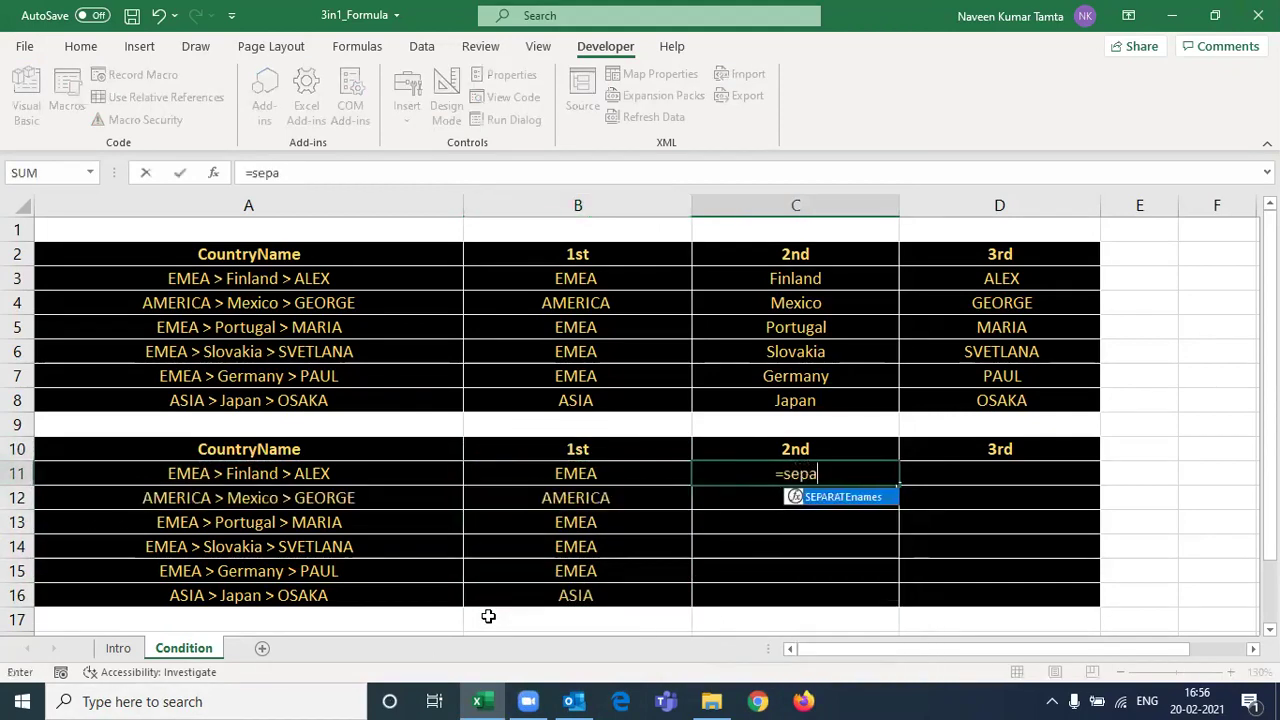
key(Tab)
key(Left)
key(Left)
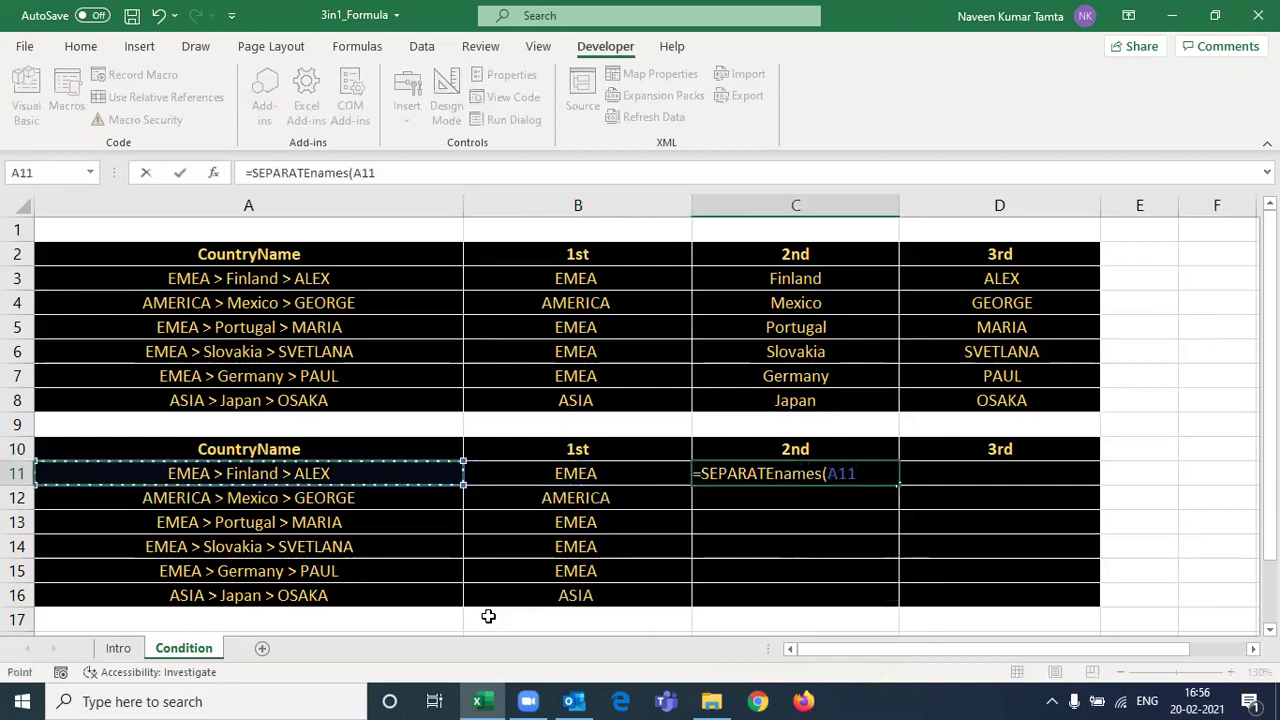
text(,2)
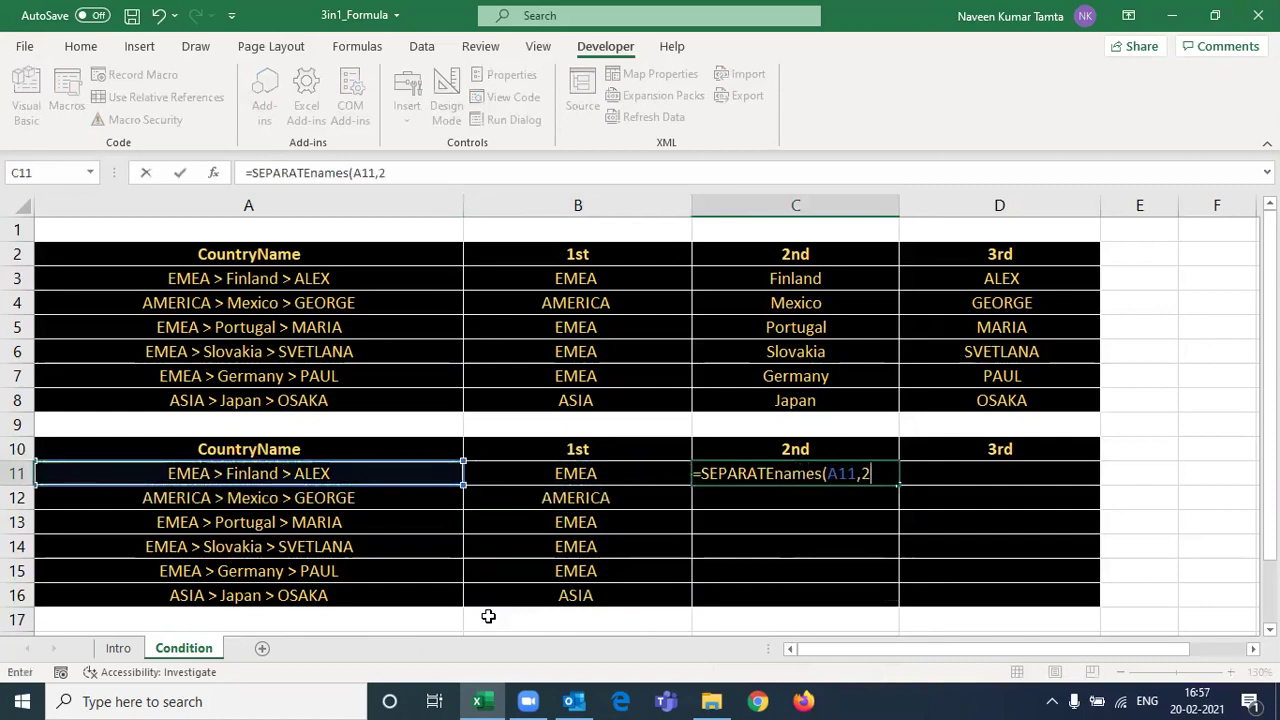
key(Return)
Fill the C11 formula down through C16.
key(Up)
key(shift+Down)
key(shift+Down)
key(shift+Down)
key(shift+Down)
key(shift+Down)
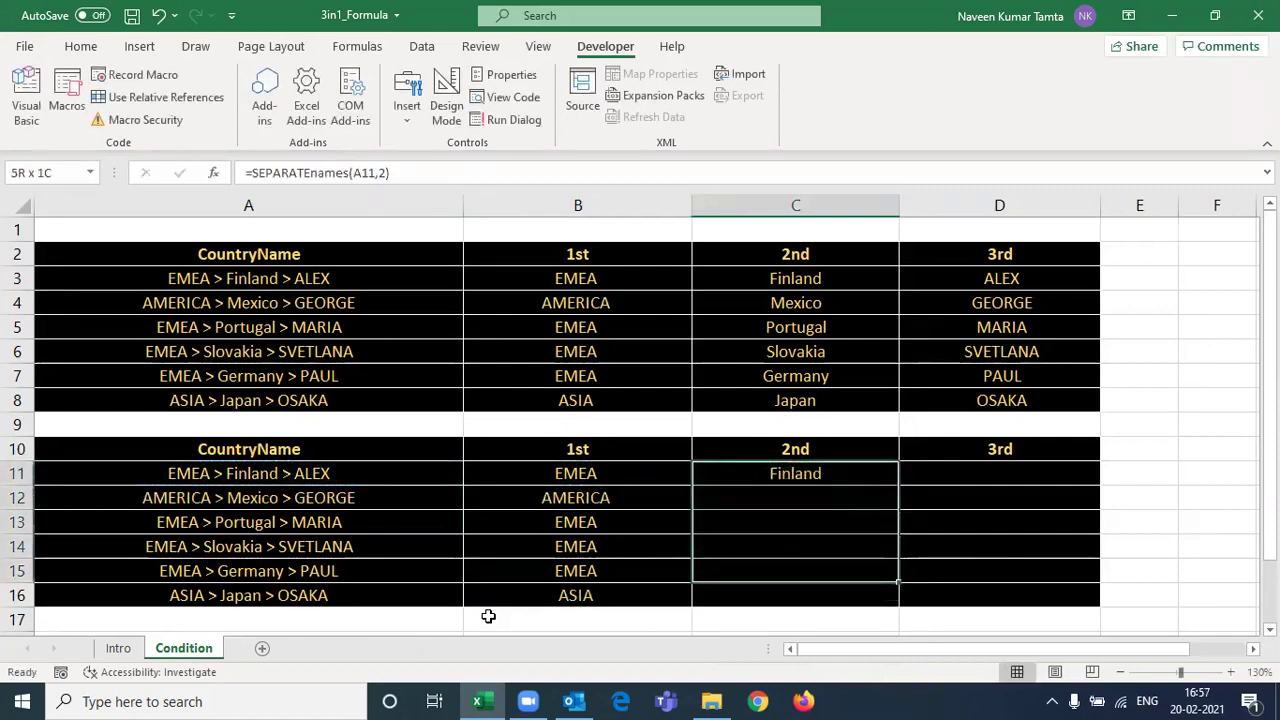
key(ctrl+d)
Enter the formula =SEPARATEnames(A11,3) in cell D11 under the 3rd heading.
key(Right)
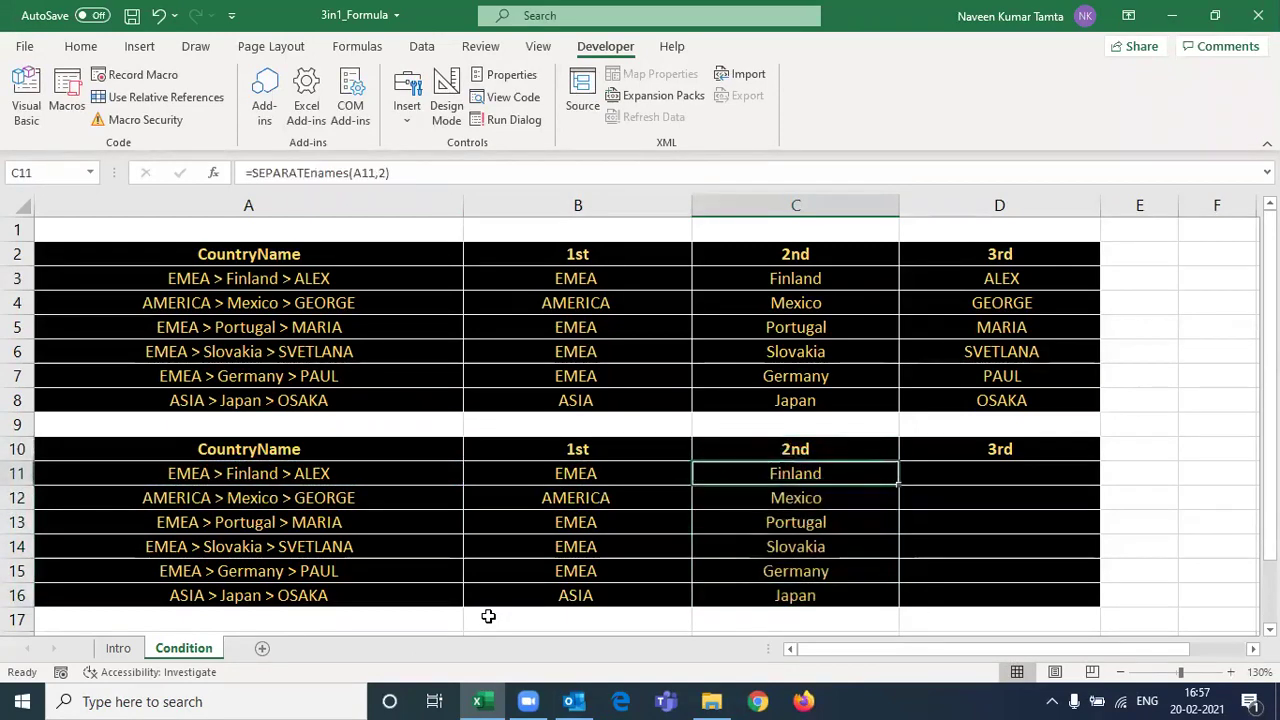
text(=sepa)
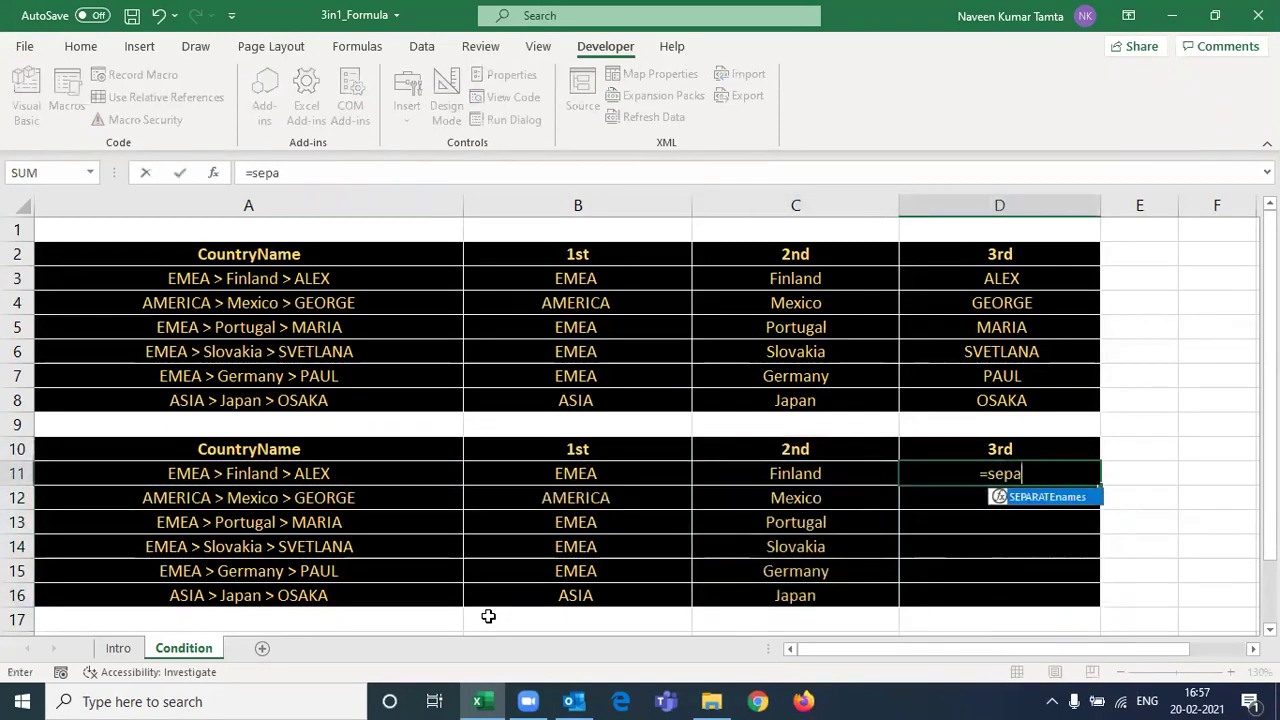
key(Tab)
key(Left)
key(Left)
key(Left)
text(,3)
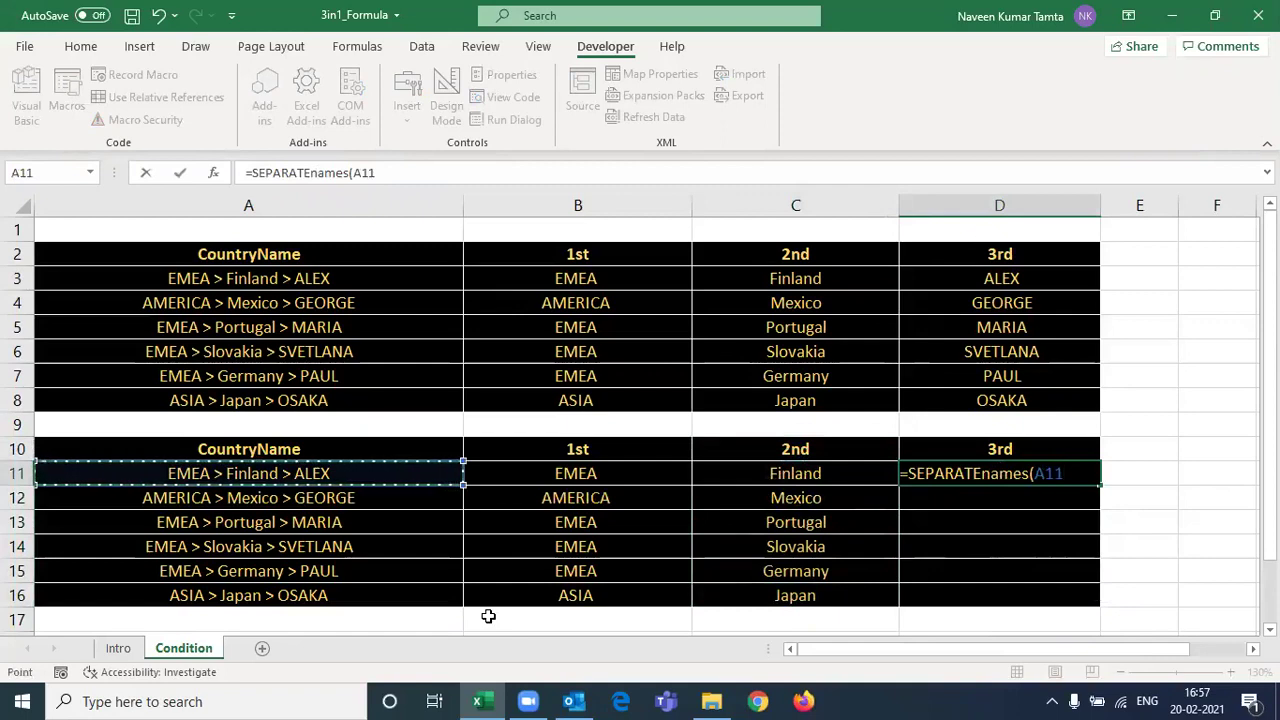
text())
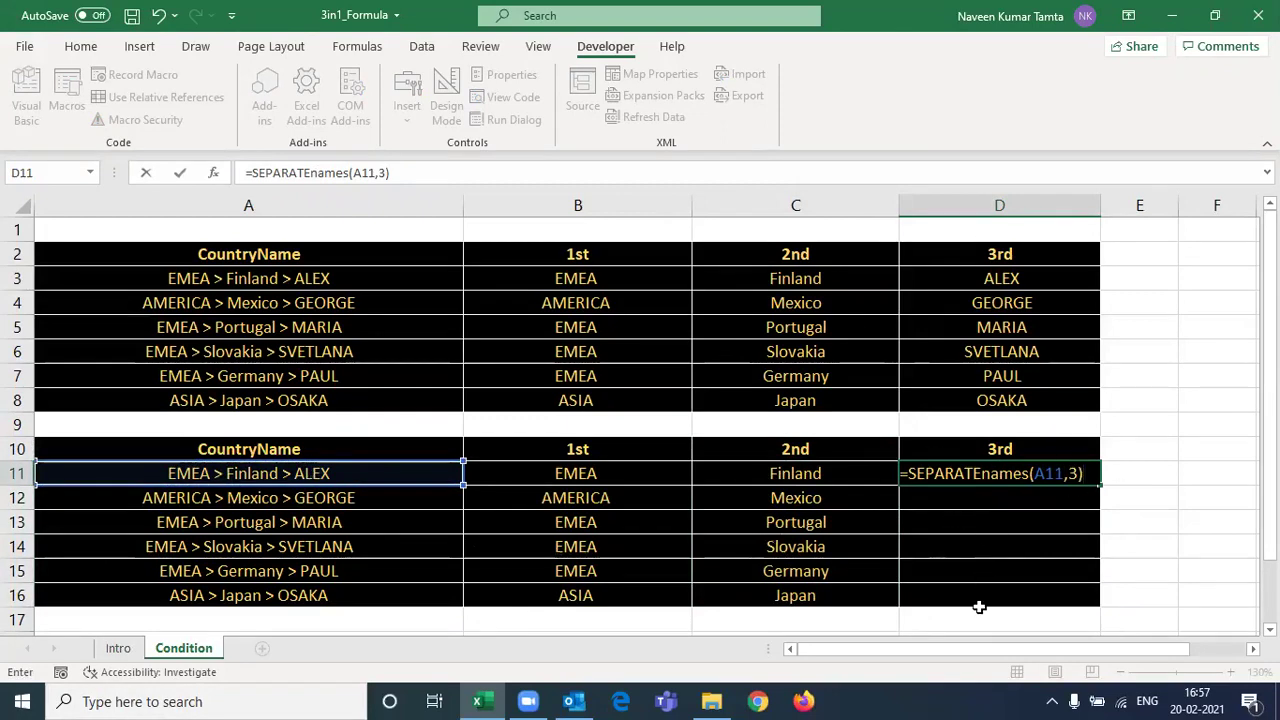
key(Return)
Fill the D11 formula down through D16.
key(Up)
key(shift+Down)
key(shift+Down)
key(shift+Down)
key(shift+Down)
key(shift+Down)
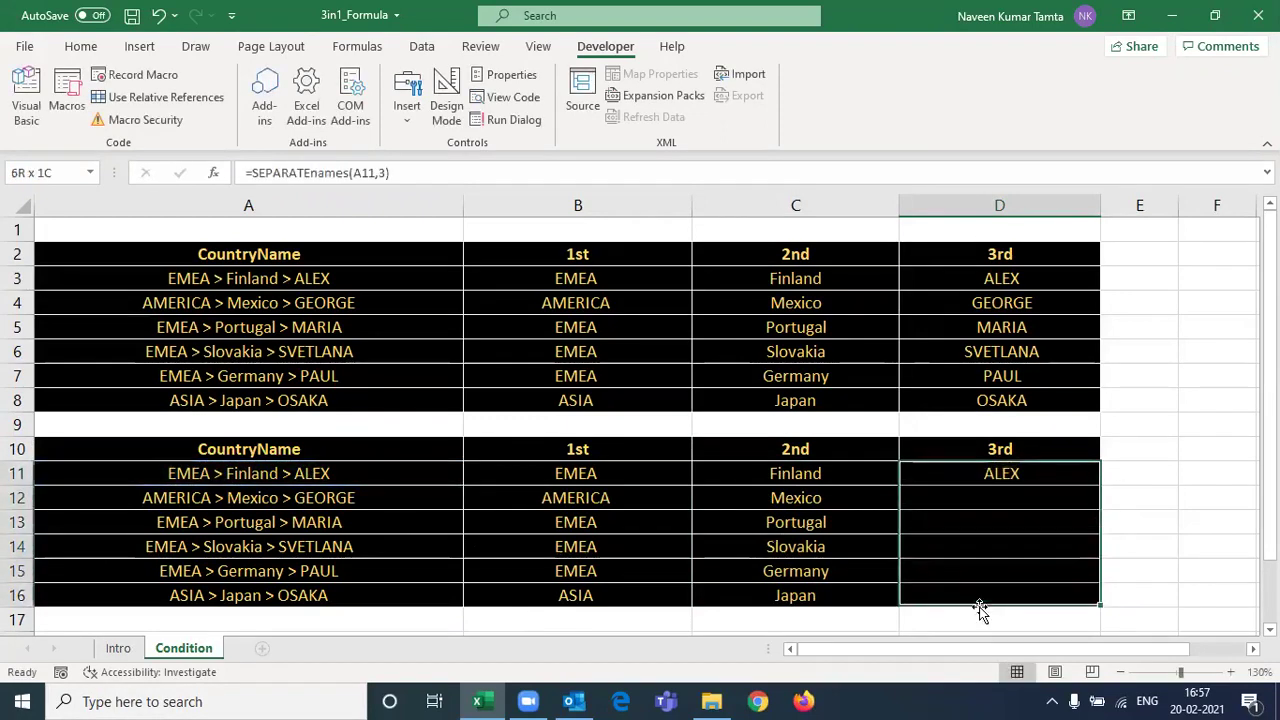
key(ctrl+d)
key(Up)
key(Down)
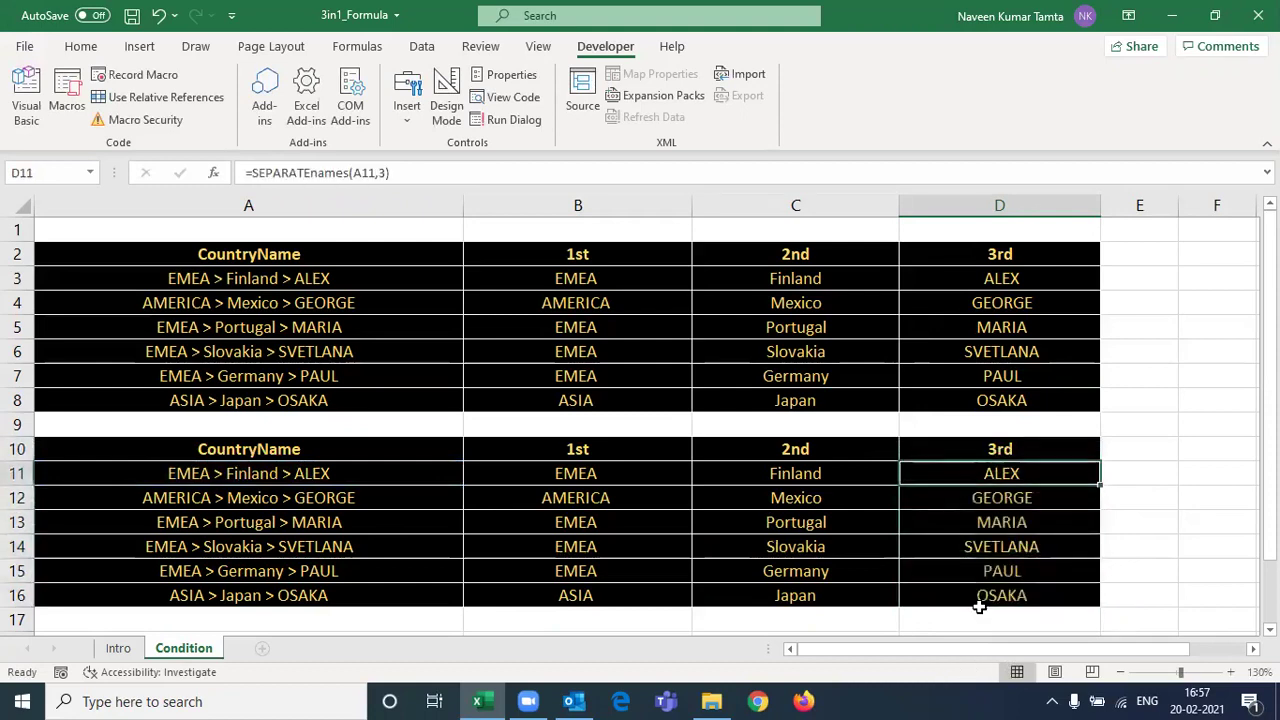
Review the LEFT, MID and RIGHT formulas in B3, C3 and D3 of the upper table.
key(Left)
key(Left)
key(Right)
key(Right)
key(Left)
key(Left)
key(Up)
key(Up)
key(Up)
key(Up)
key(Up)
key(Up)
key(Up)
key(Up)
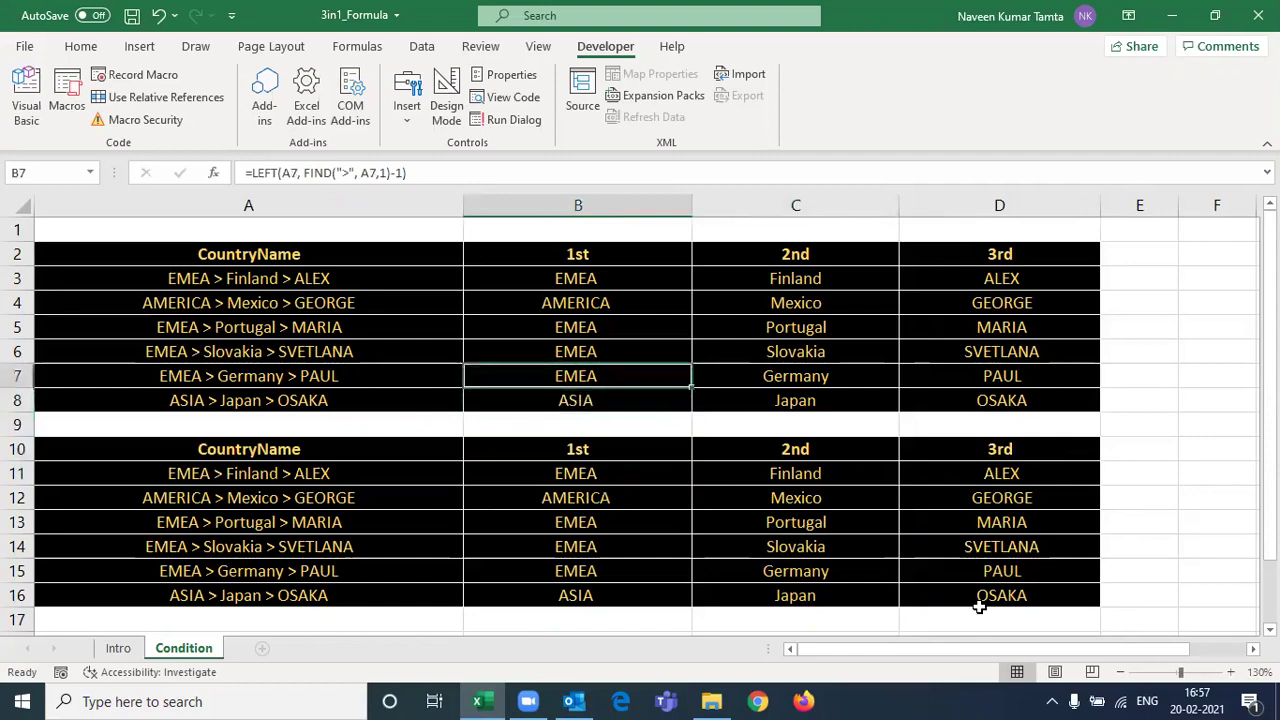
key(Right)
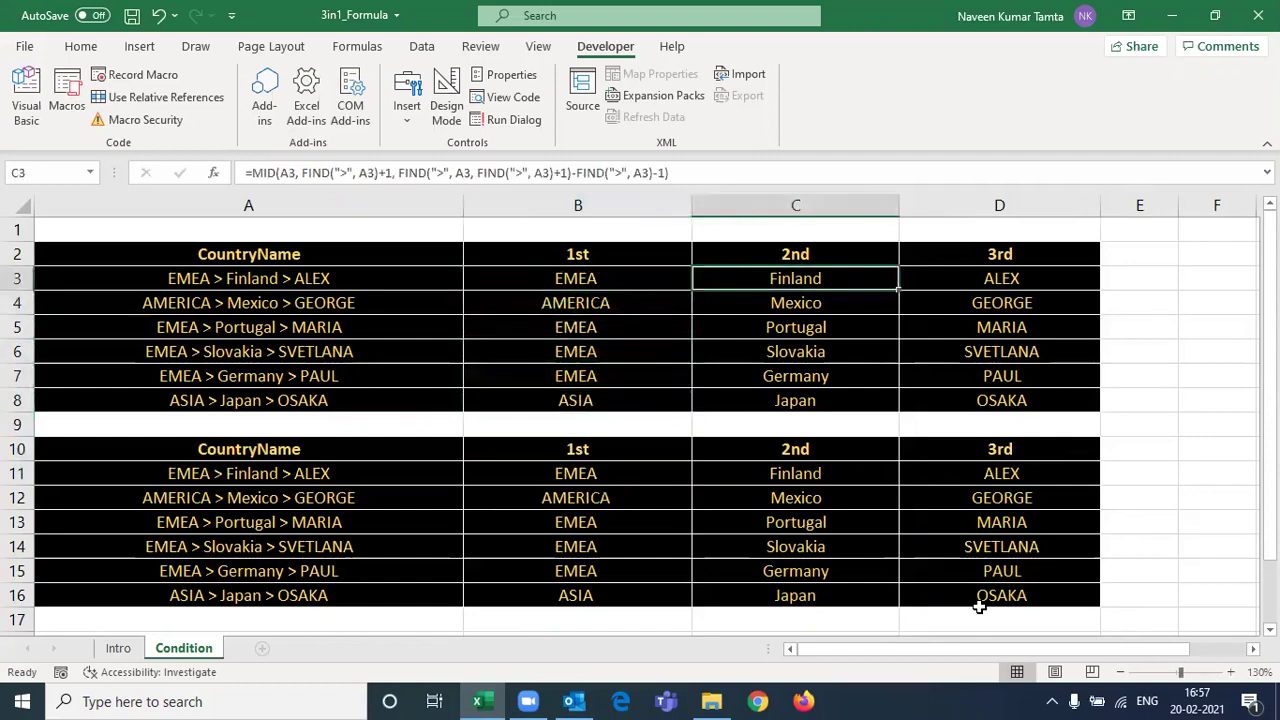
key(Right)
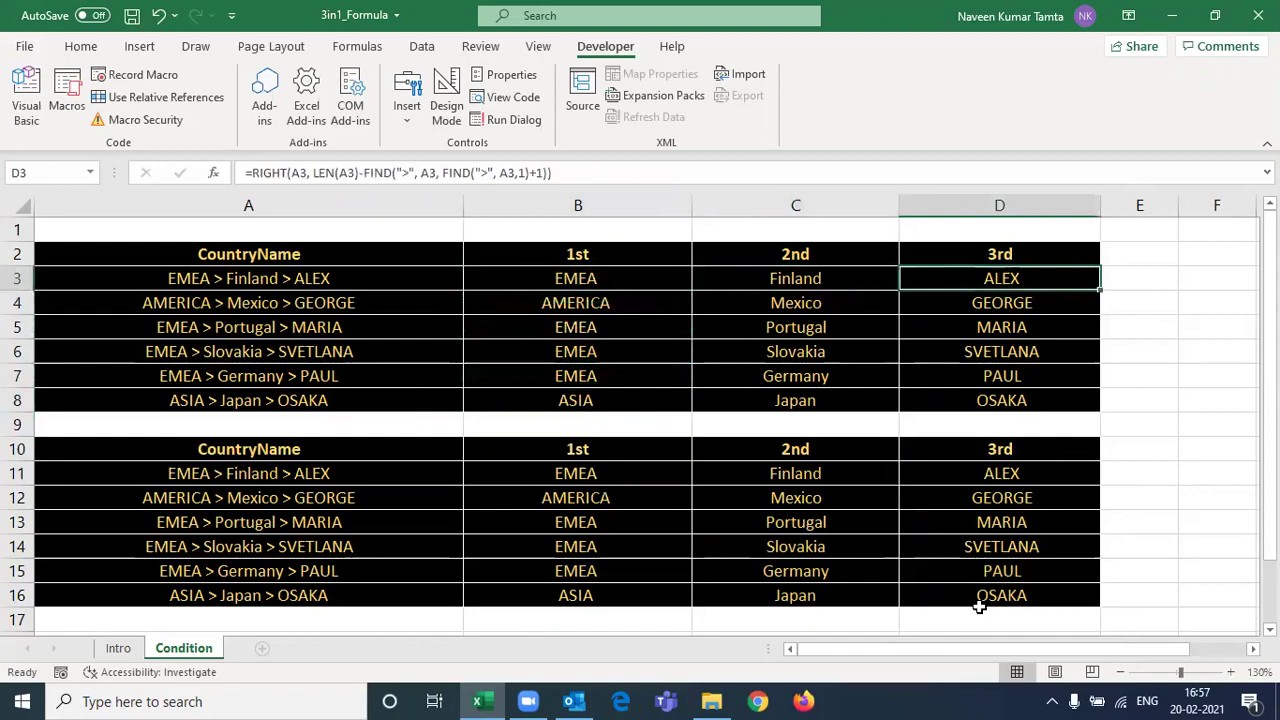
key(Down)
key(Up)
key(shift+Down)
key(shift+Down)
key(shift+Down)
key(shift+Down)
key(shift+Down)
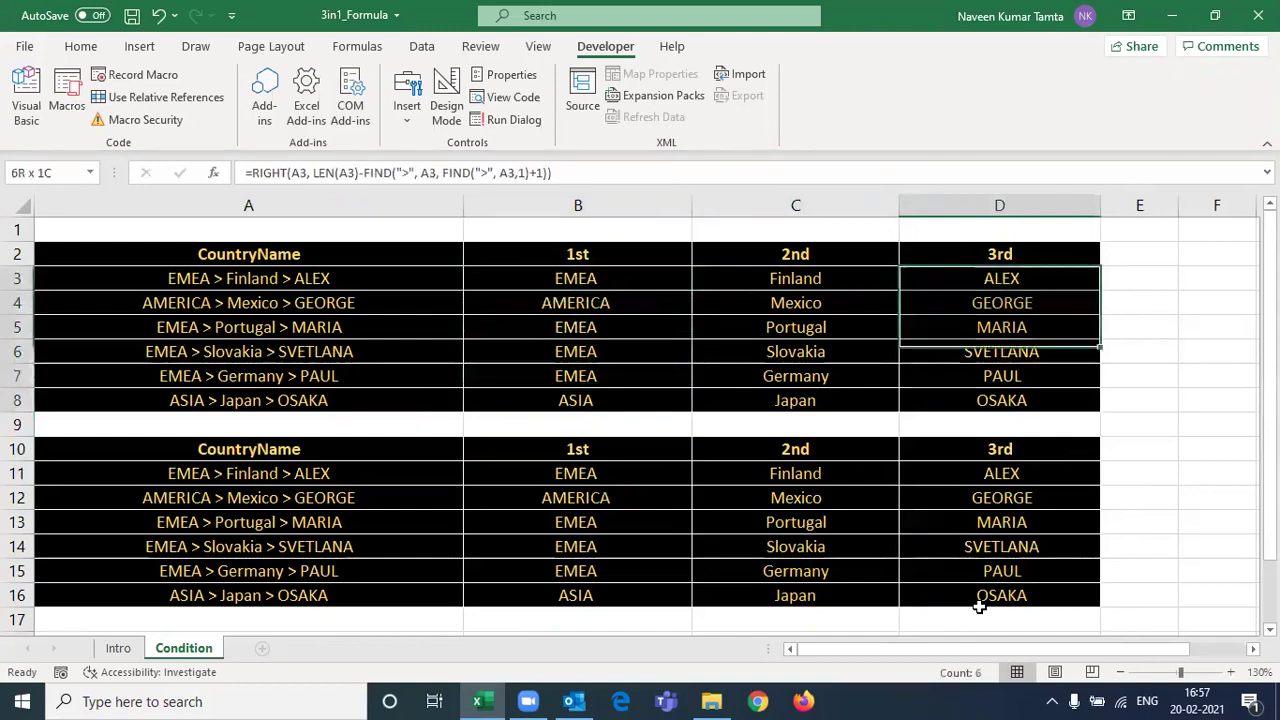
Compare the SEPARATEnames results in B11:D16 with the text formula results in B3:D8.
key(Left)
key(Left)
key(Down)
key(Down)
key(Down)
key(Down)
key(Down)
key(Down)
key(Down)
key(Down)
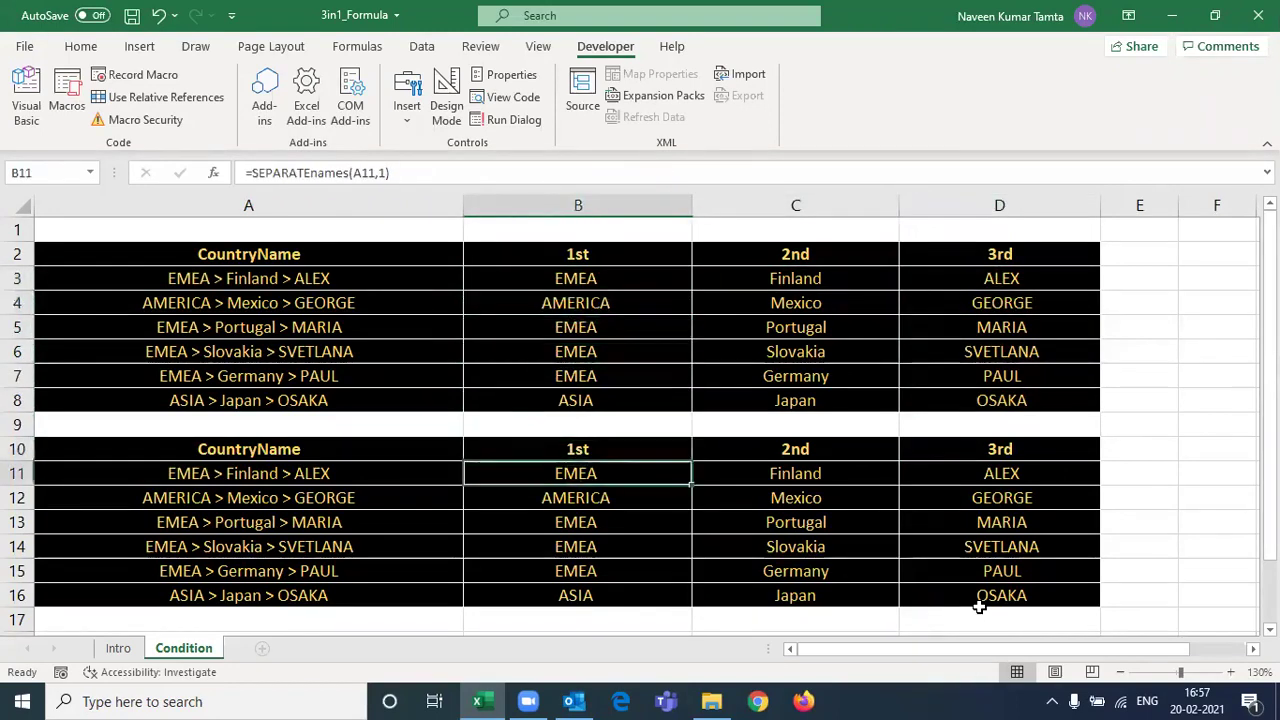
key(shift+Down)
key(shift+Down)
key(shift+Down)
key(shift+Down)
key(shift+Down)
key(shift+Right)
key(shift+Right)
key(Up)
key(Up)
key(Up)
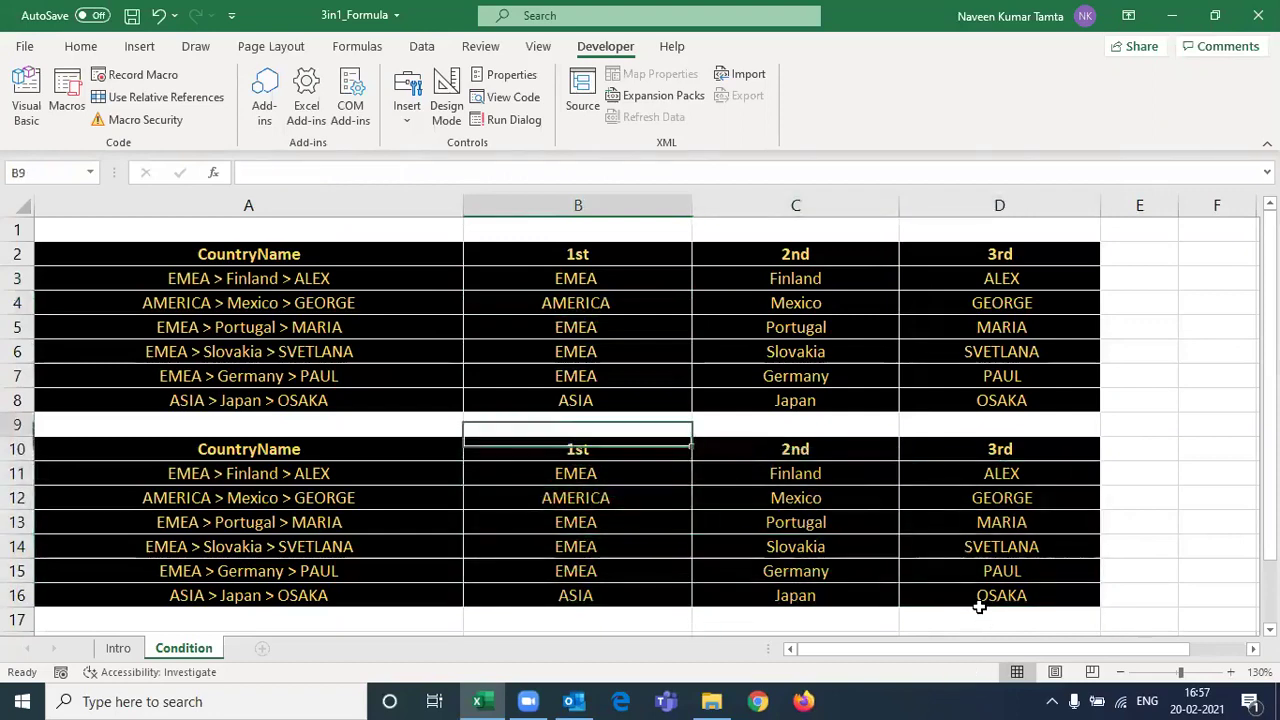
key(shift+Up)
key(shift+Up)
key(shift+Up)
key(shift+Up)
key(shift+Up)
key(shift+Right)
key(shift+Right)
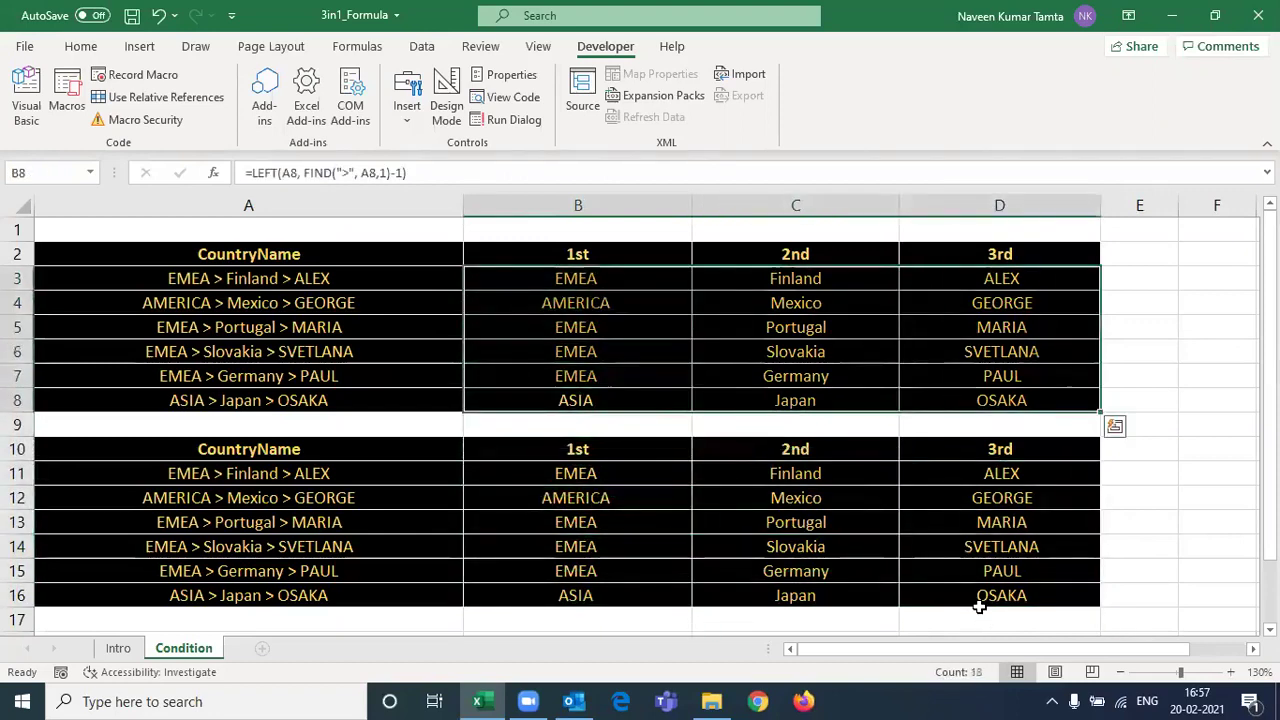
key(Down)
key(Down)
key(Down)
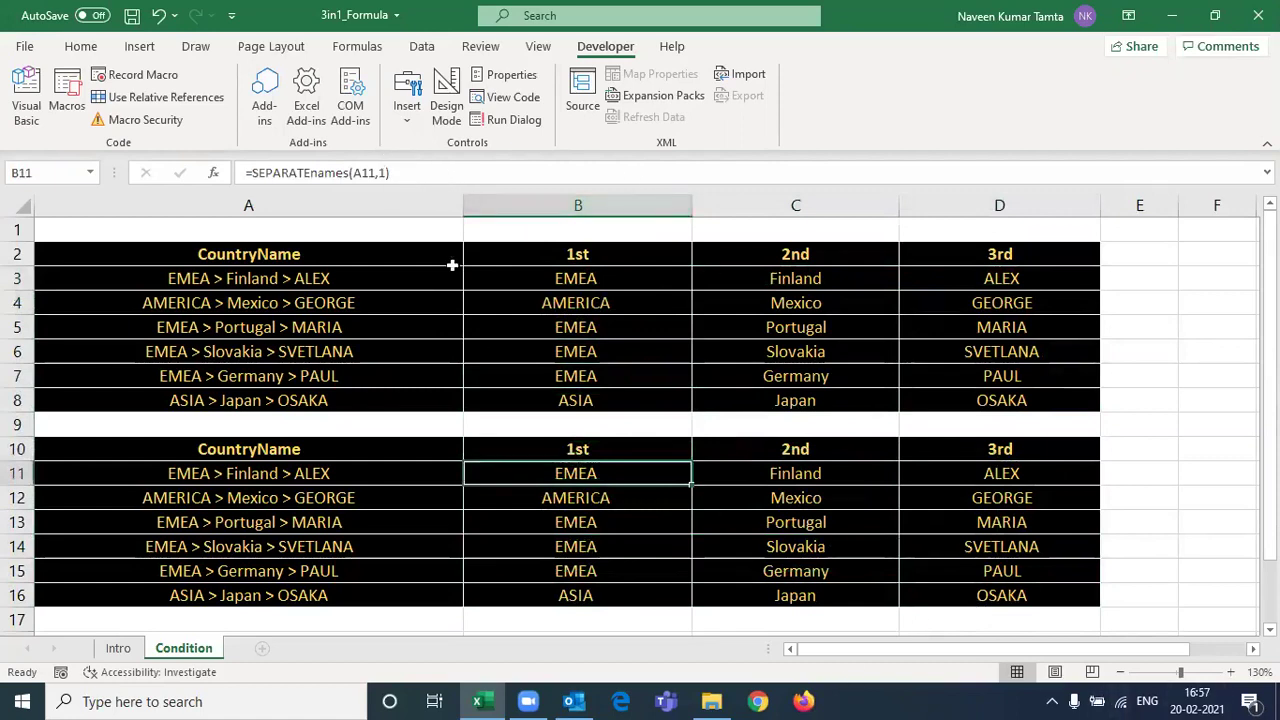
Check the position argument of the SEPARATEnames formulas in C11, D11 and B11.
click(789, 471)
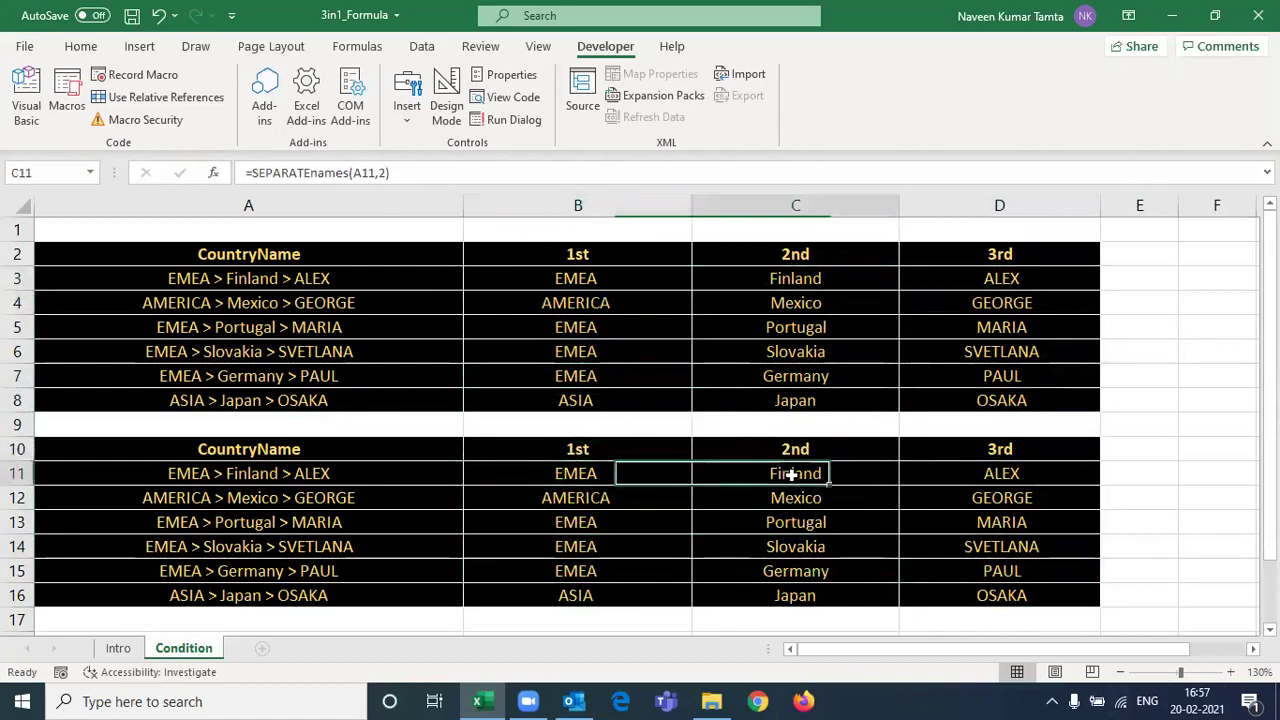
click(991, 472)
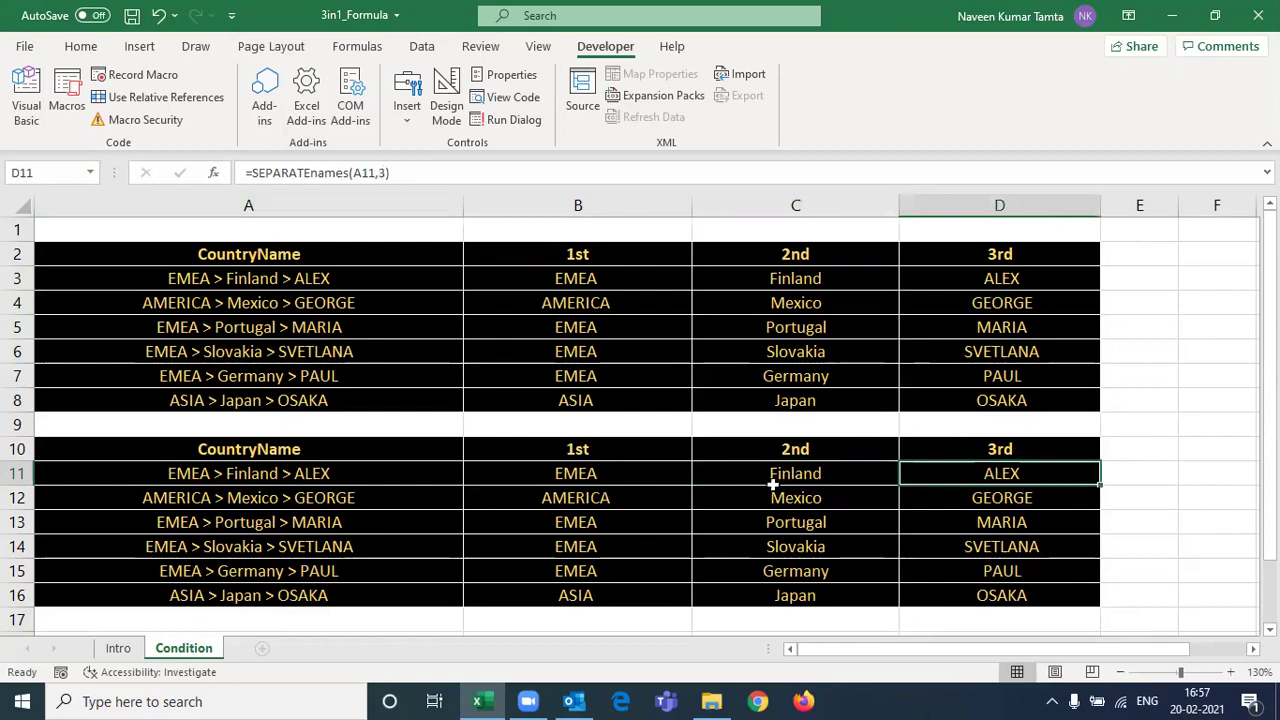
key(Home)
key(Right)
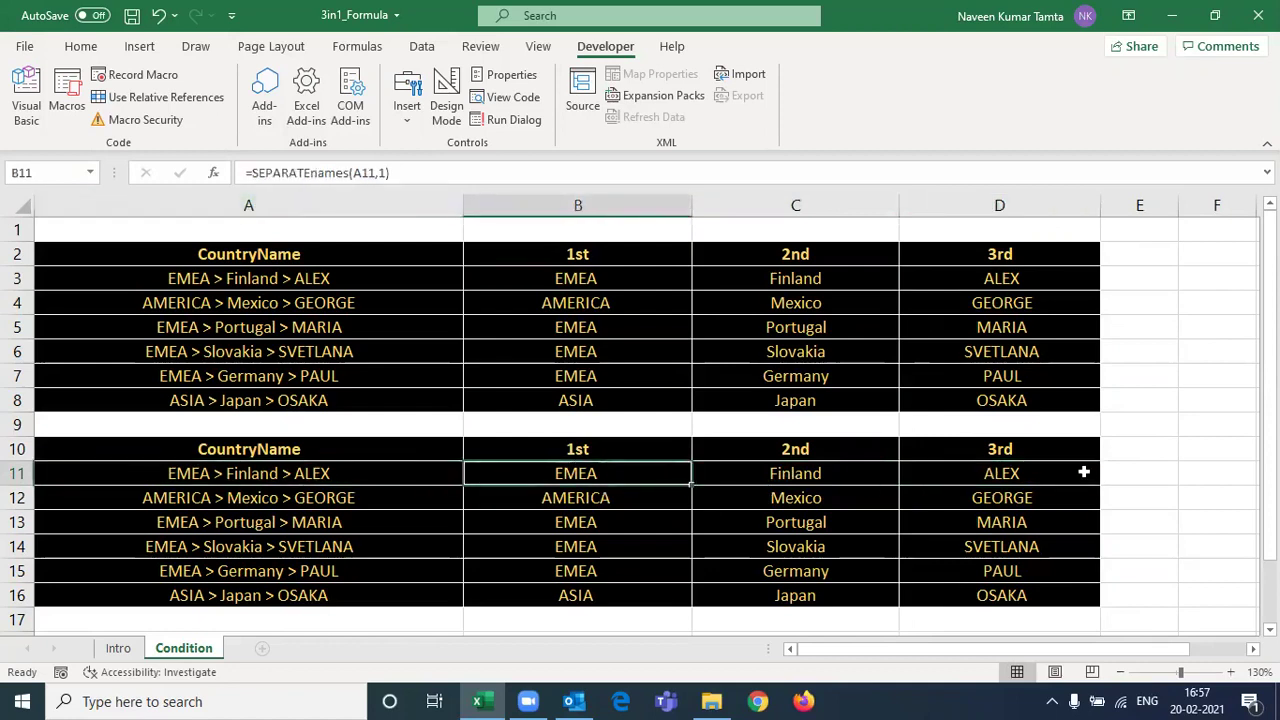
Clear the SEPARATEnames formulas from B11:D16.
key(ctrl+shift+Down)
key(shift+Right)
key(shift+Right)
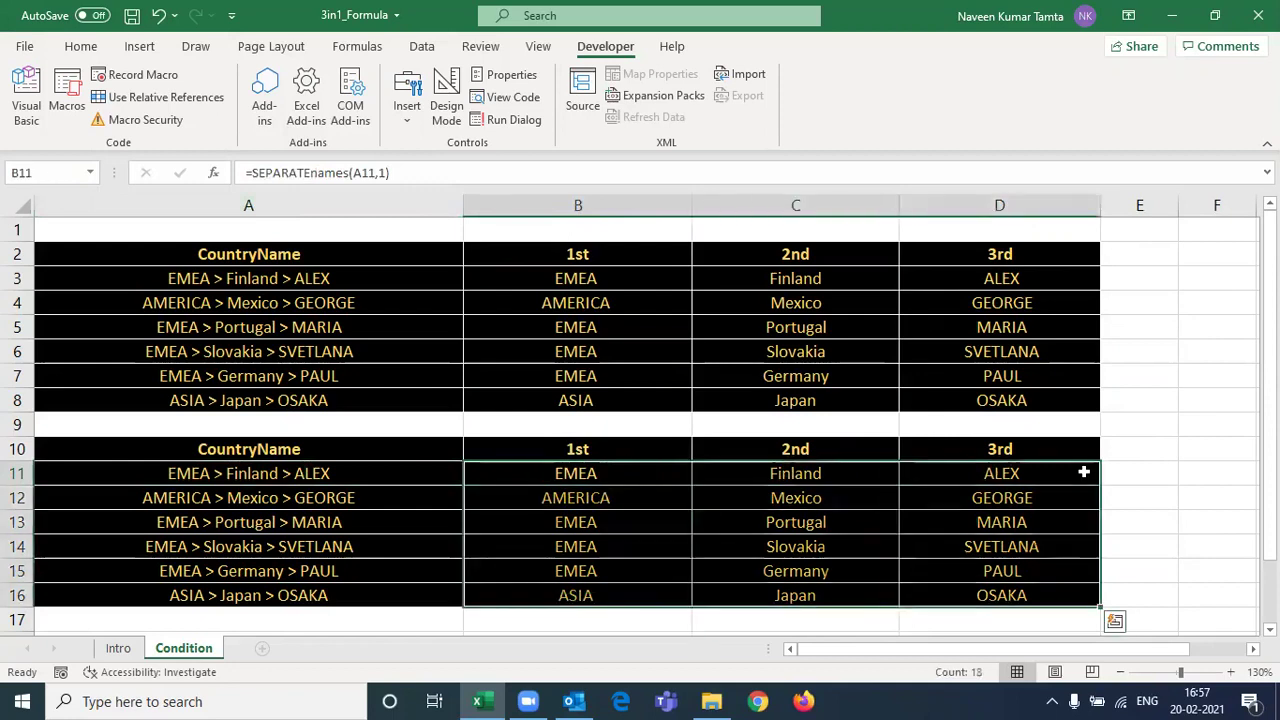
key(Left)
key(Right)
key(ctrl+shift+Down)
key(shift+Right)
key(shift+Right)
key(Delete)
key(Left)
key(Right)
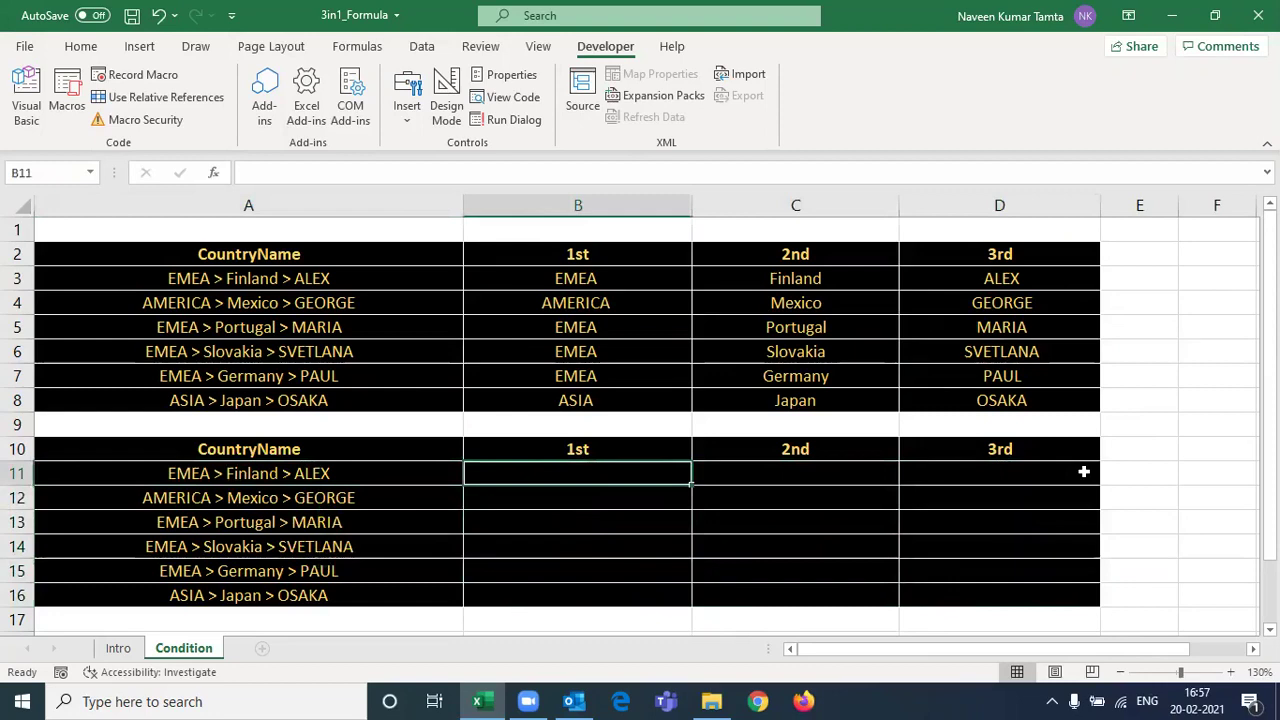
Begin a SEPARATEnames formula in B11 with the column-locked reference $A11 as its first argument.
text(=sep)
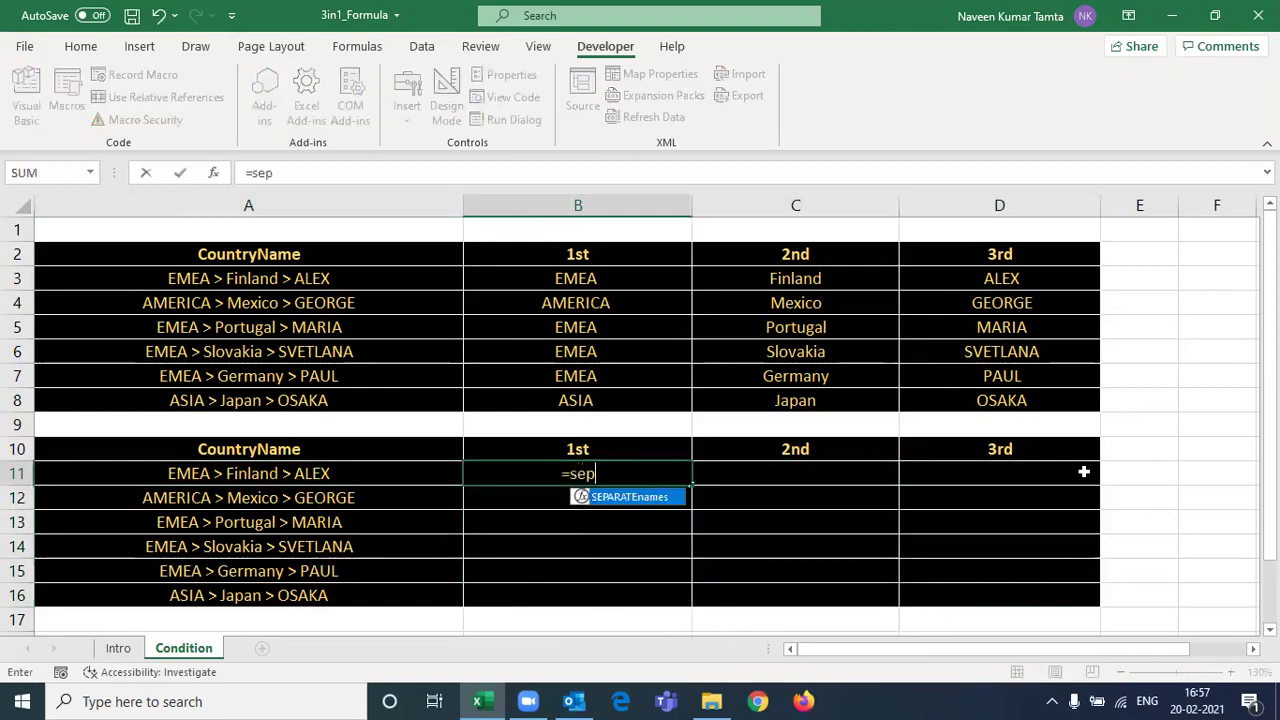
key(Tab)
key(Left)
key(F4)
key(F4)
key(F4)
text(,)
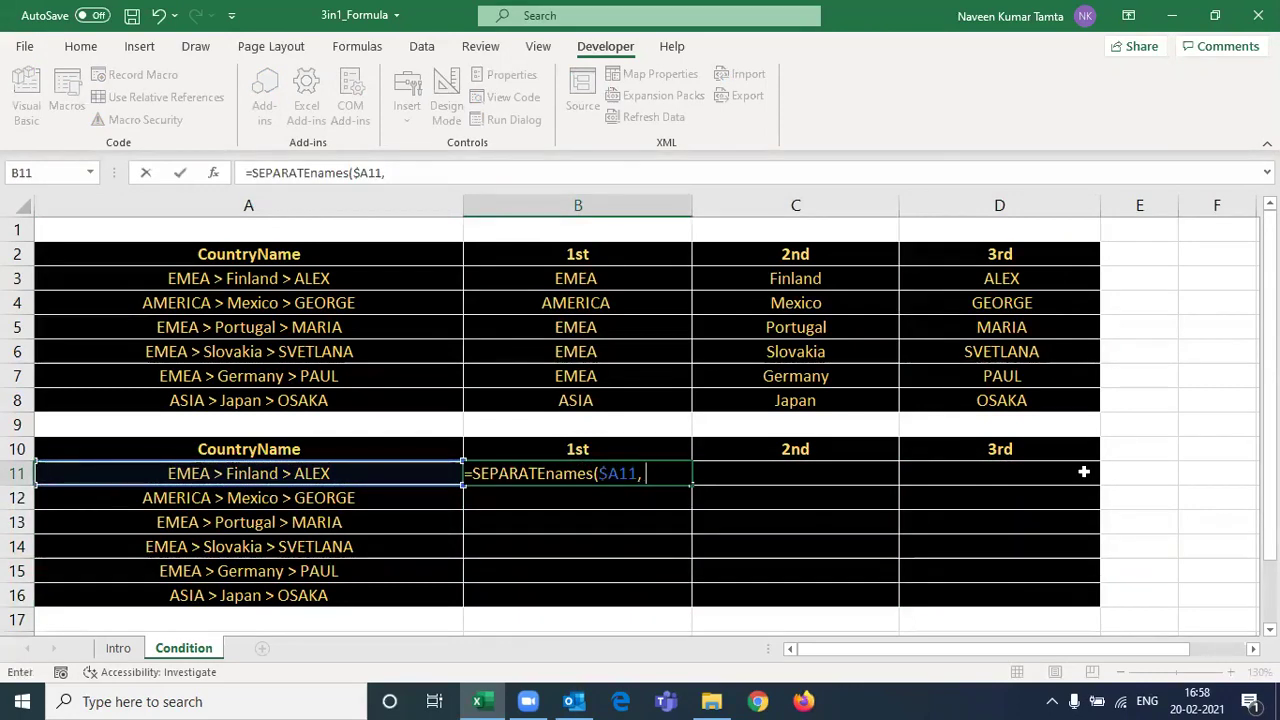
Complete the B11 formula with COLUMN(A$1) as the position argument, giving =SEPARATEnames($A11, COLUMN(A$1)).
text( colu)
key(Tab)
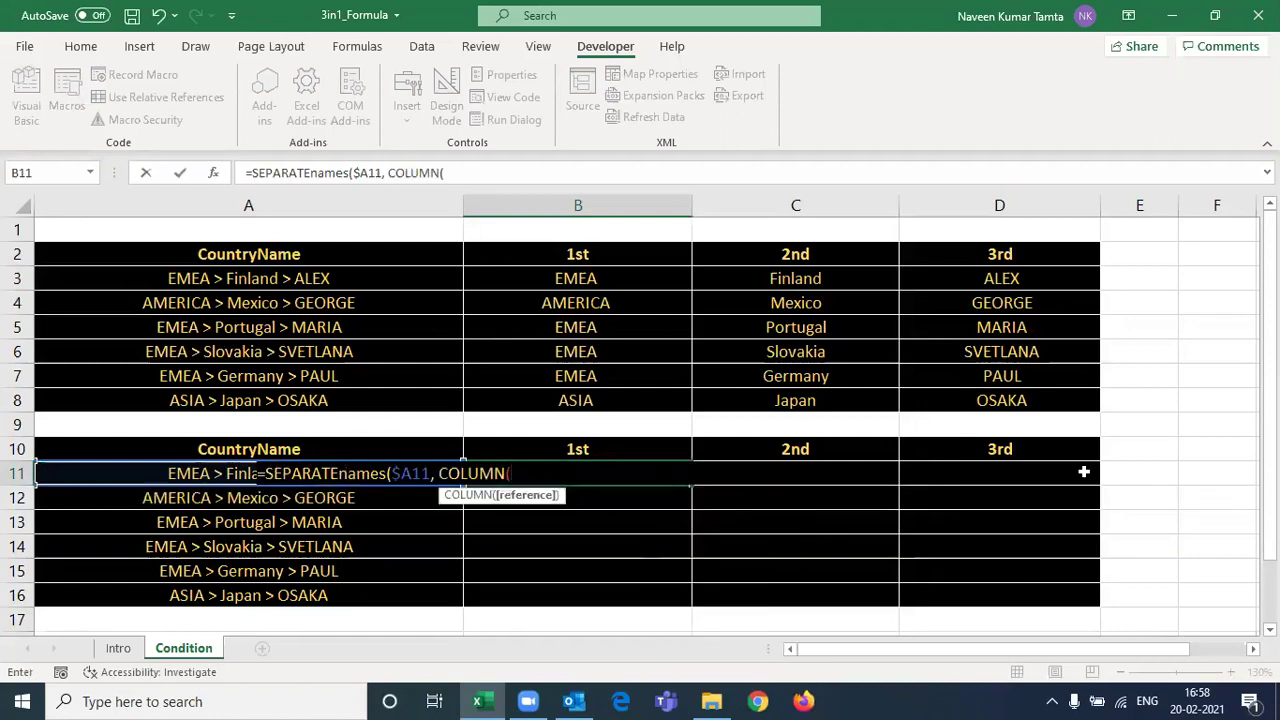
key(Up)
key(Up)
key(Up)
key(Up)
key(Up)
key(Up)
key(Up)
key(Up)
key(Up)
key(Up)
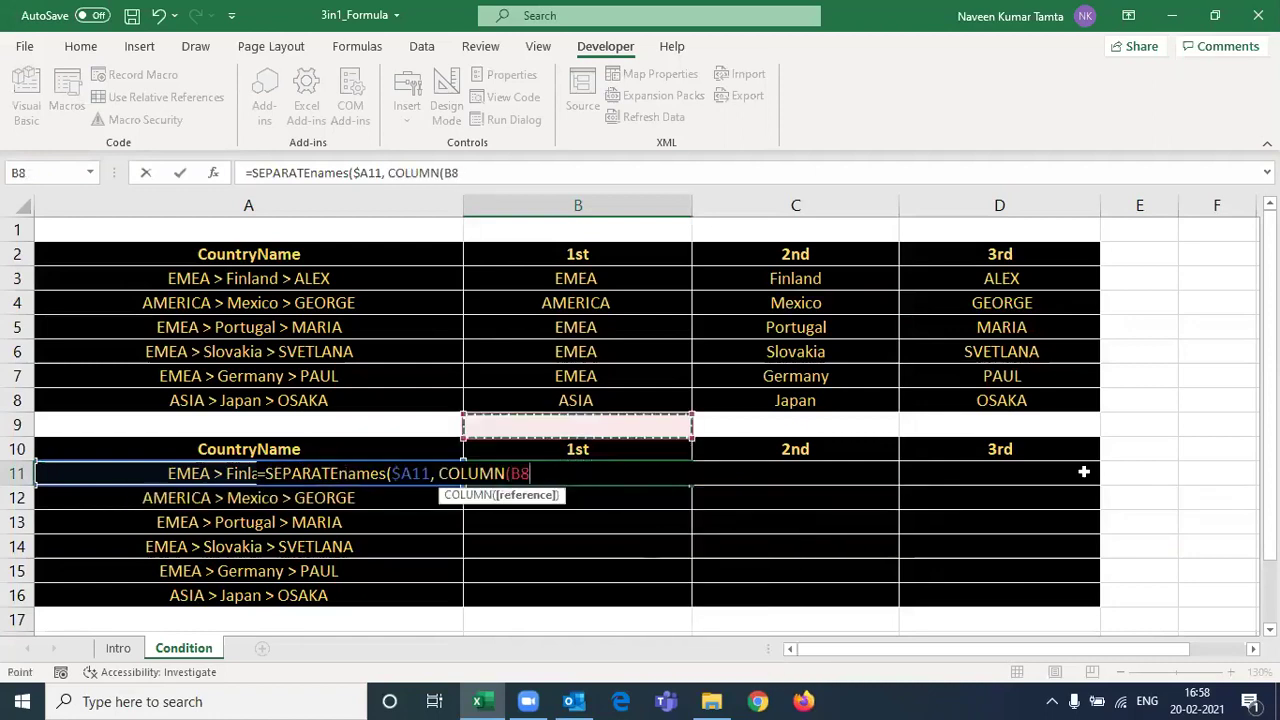
key(Left)
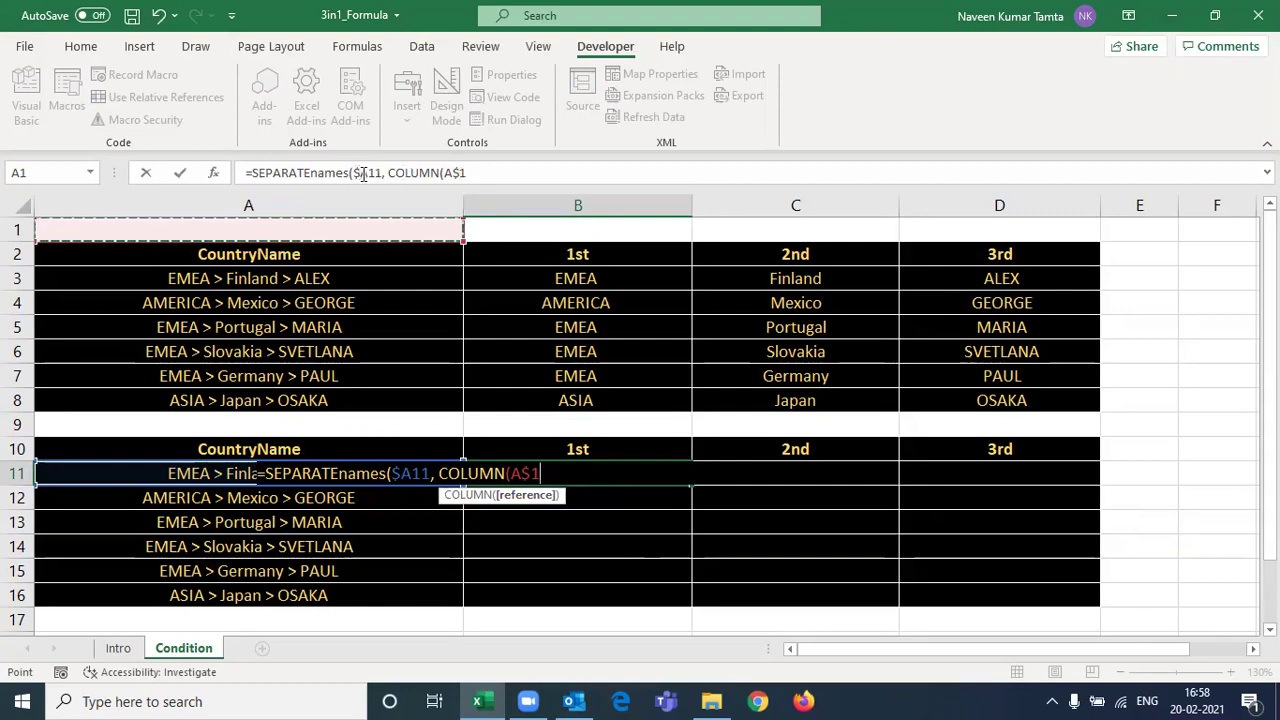
click(478, 172)
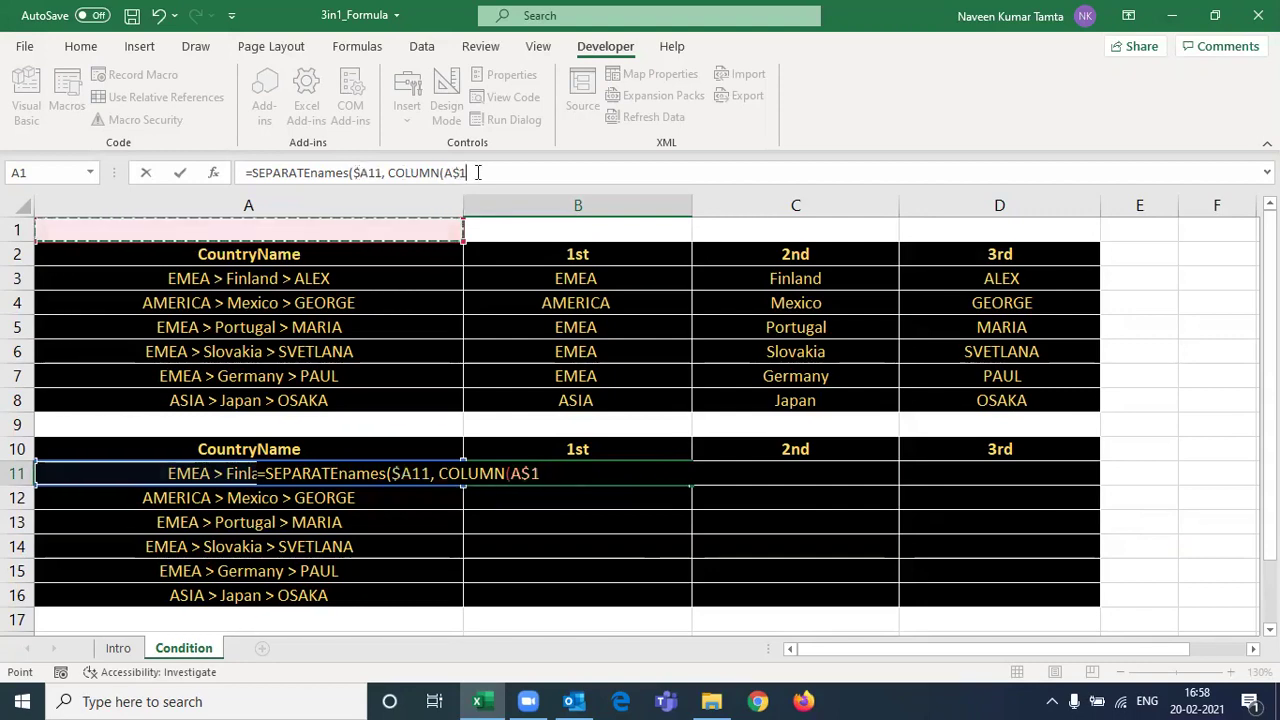
text()))
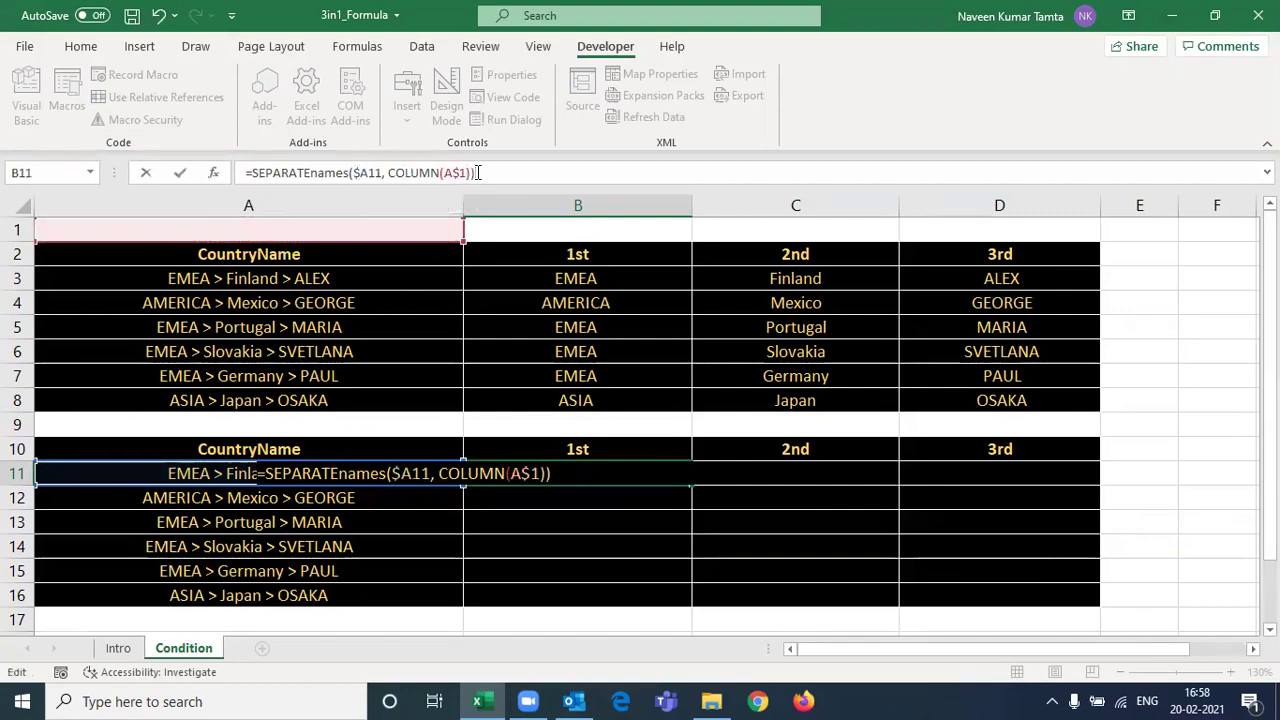
key(Return)
Fill the B11 formula across and down to D16, and select the filled range.
click(685, 474)
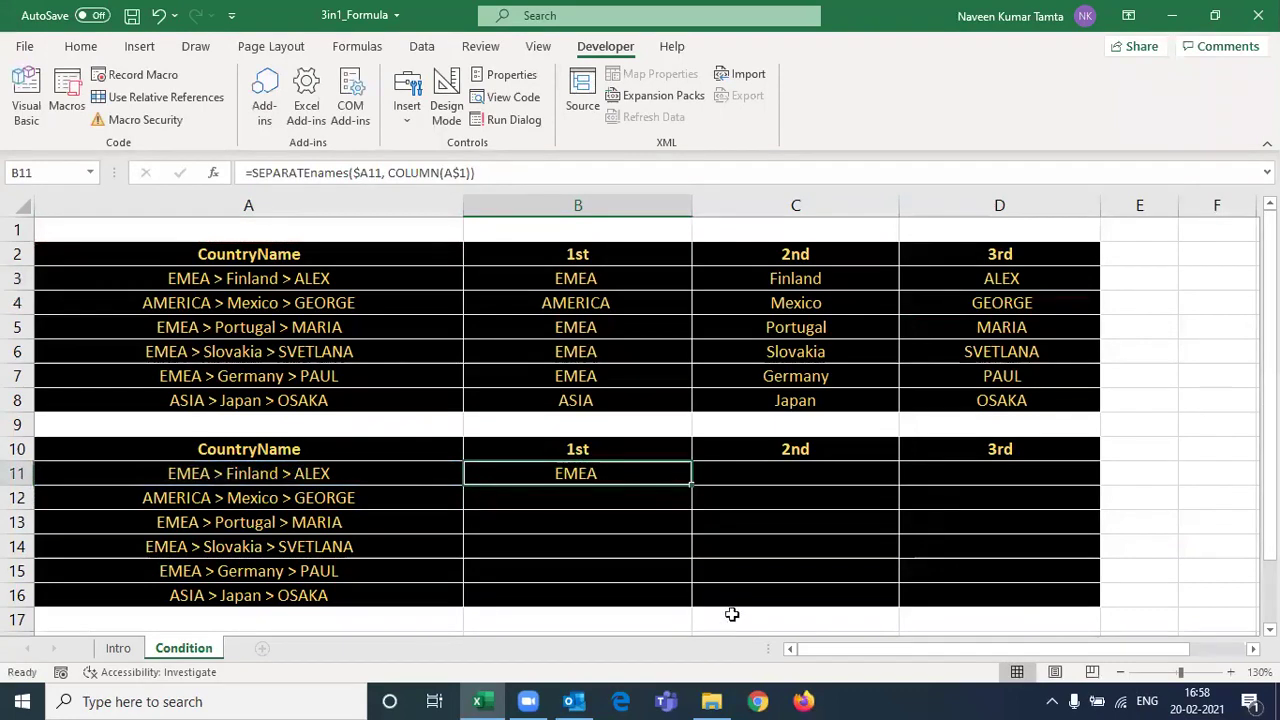
drag(691, 482, 1032, 607)
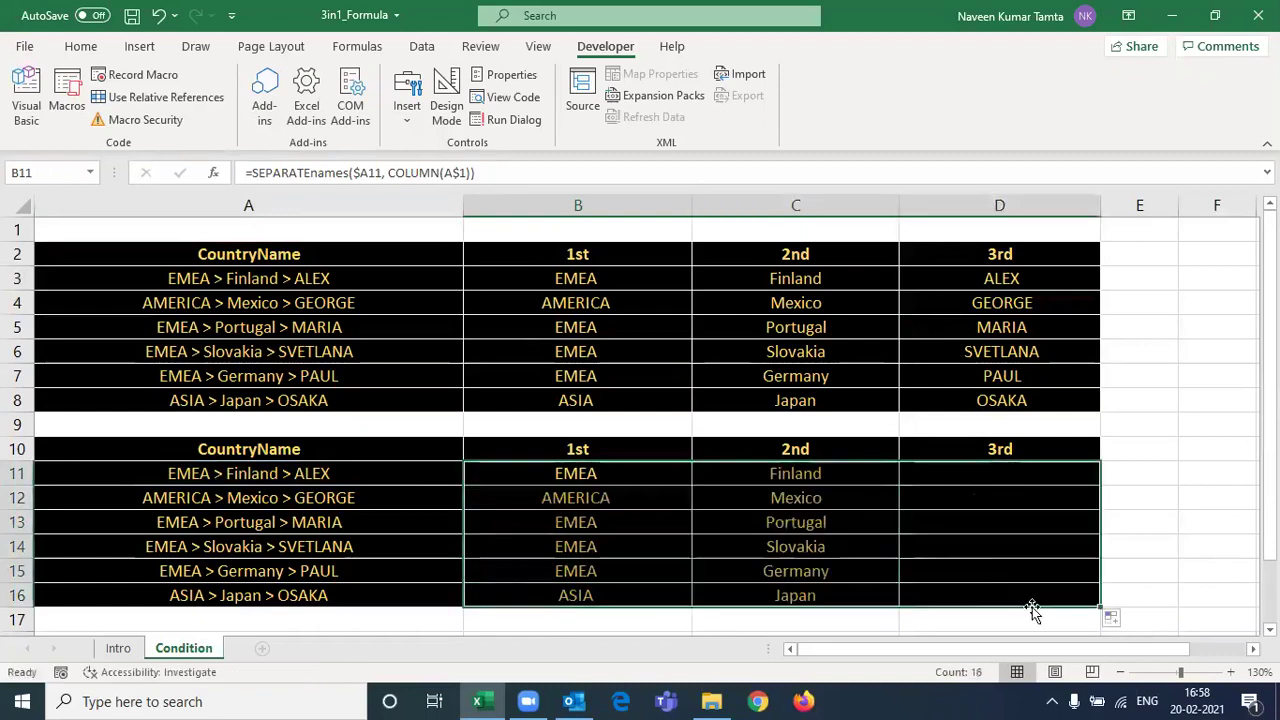
click(542, 477)
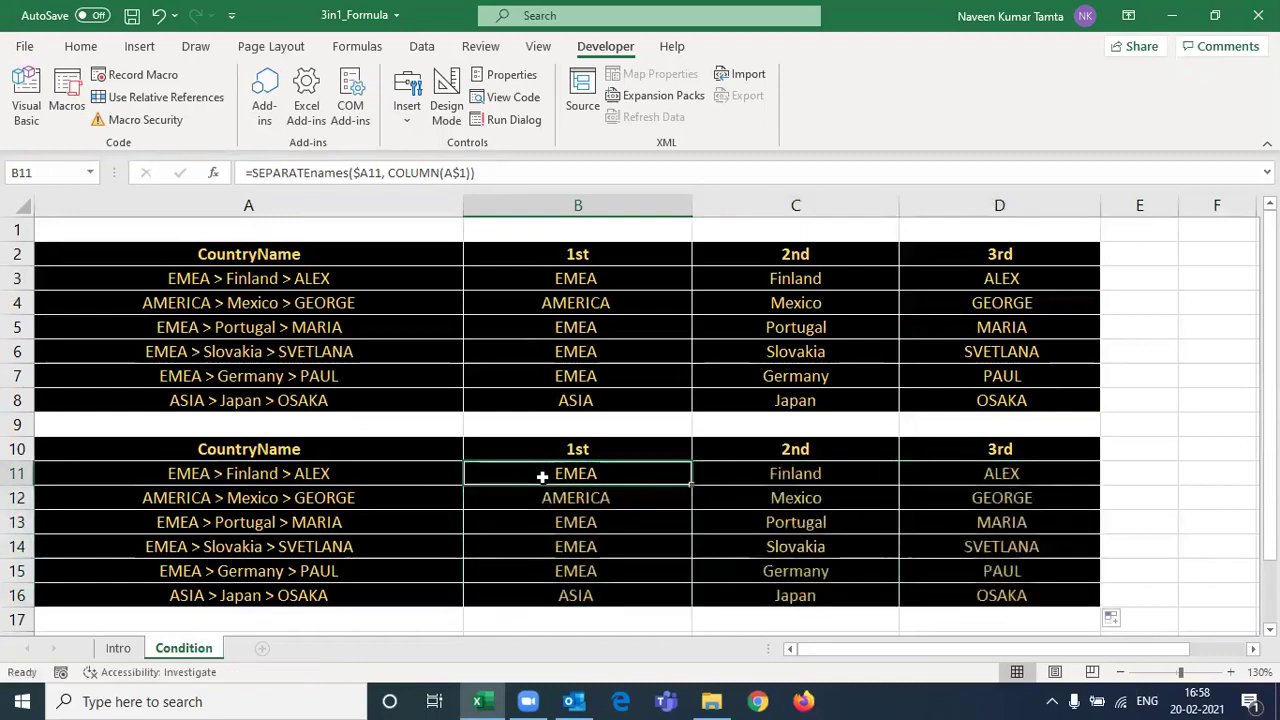
key(ctrl+shift+Down)
key(ctrl+shift+Right)
Append a ">" separator and a fourth entry, a first name, to the text in A11.
key(Left)
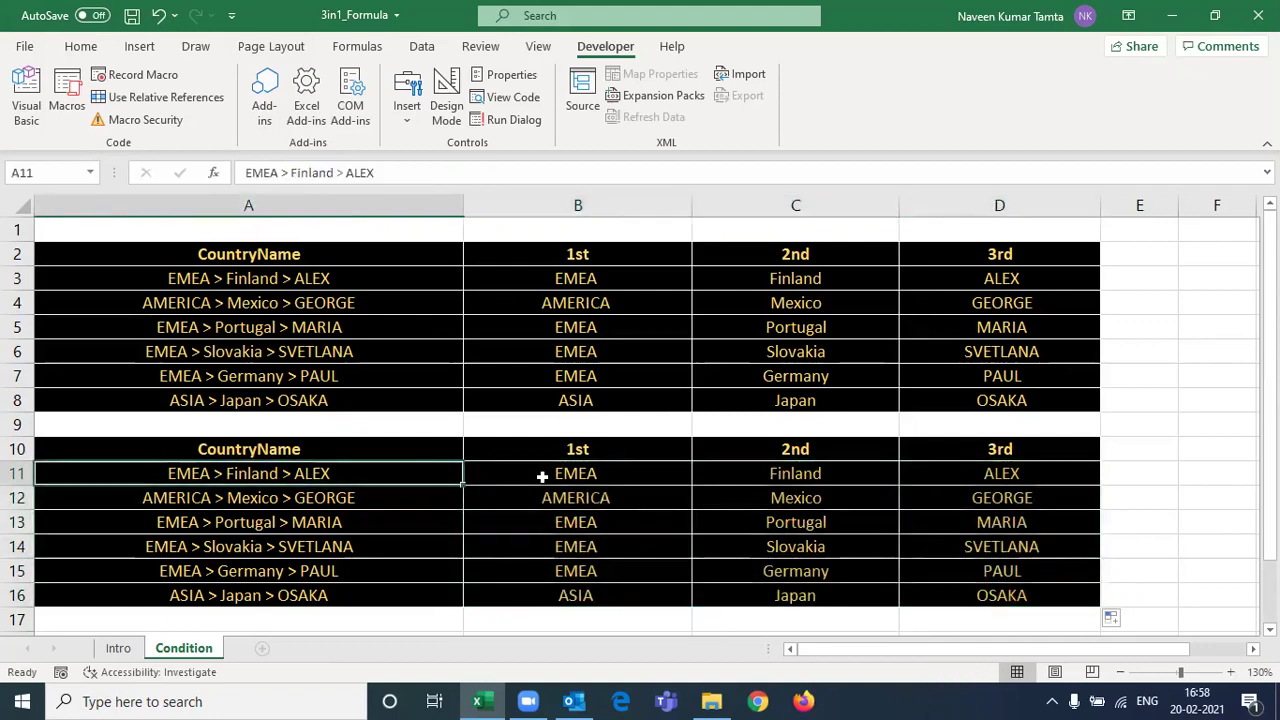
key(F2)
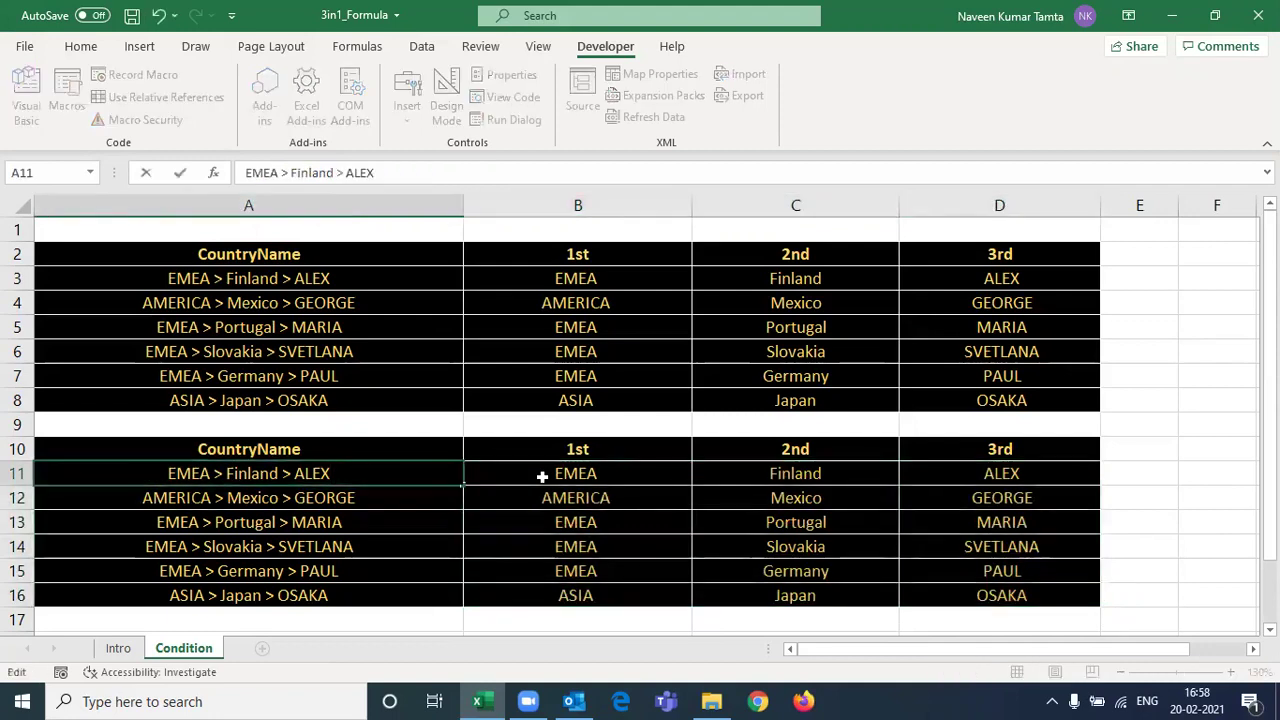
text(> Naveen)
key(Return)
Extend the SEPARATEnames formula from D11 into E11 to extract the fourth part of A11.
key(Up)
key(Right)
key(Right)
key(Right)
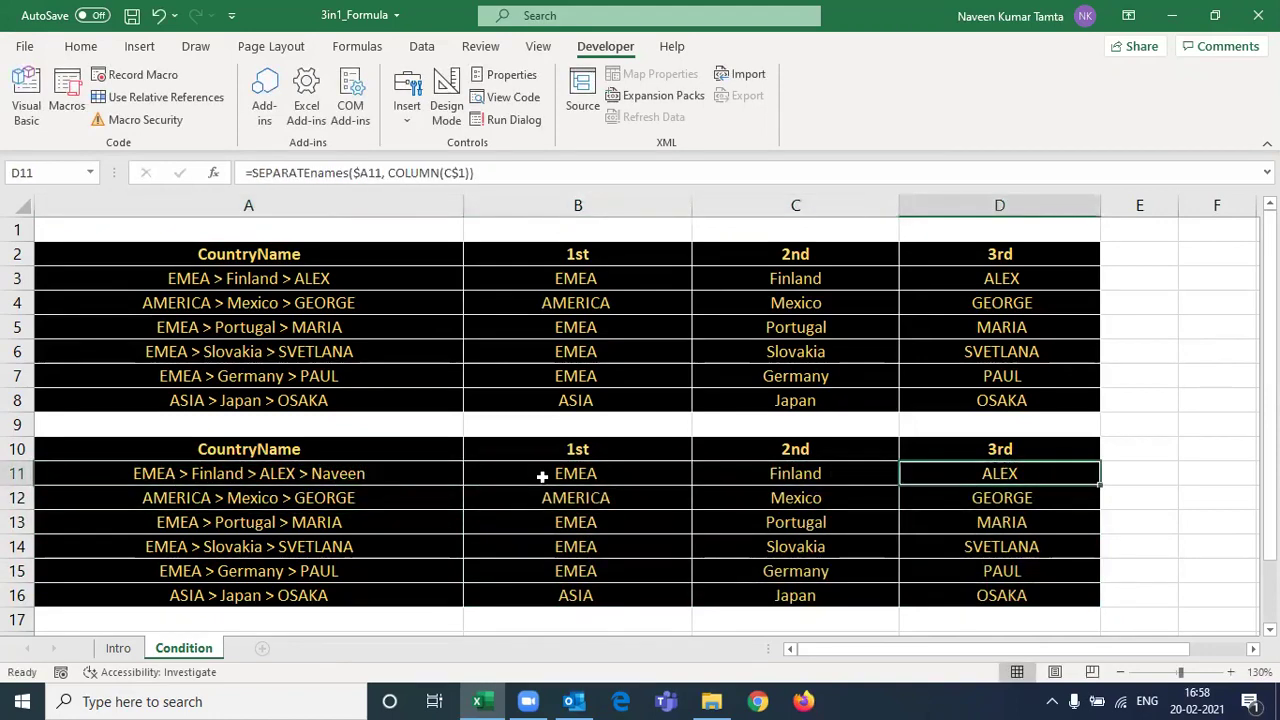
key(shift+Right)
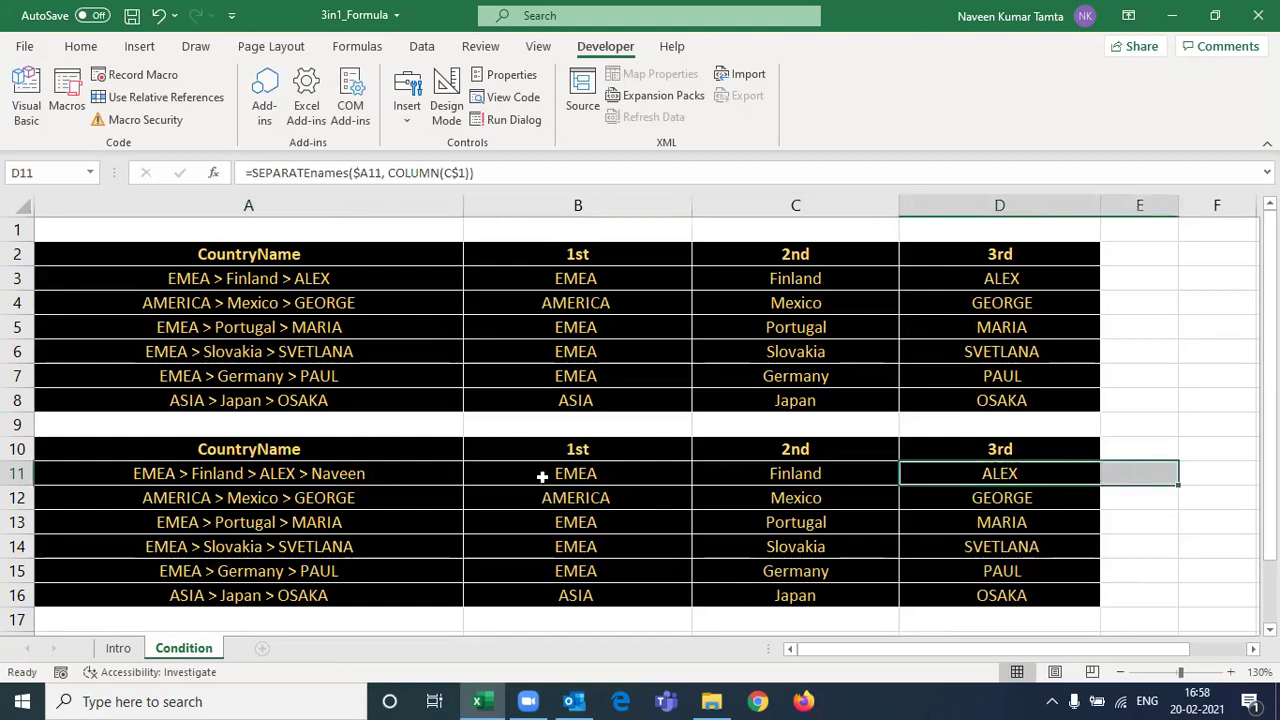
click(1016, 473)
drag(1100, 484, 1163, 474)
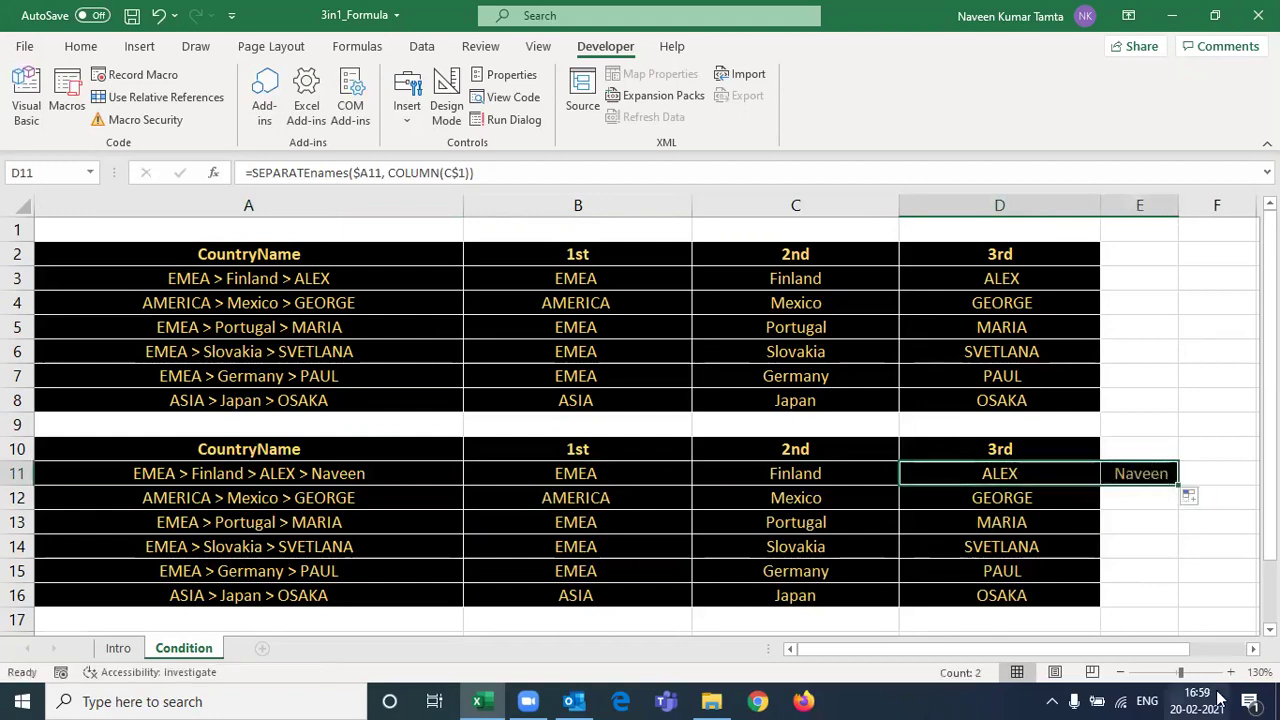
Append "> Delhi" as a fifth entry to the text in A11.
click(250, 465)
key(F2)
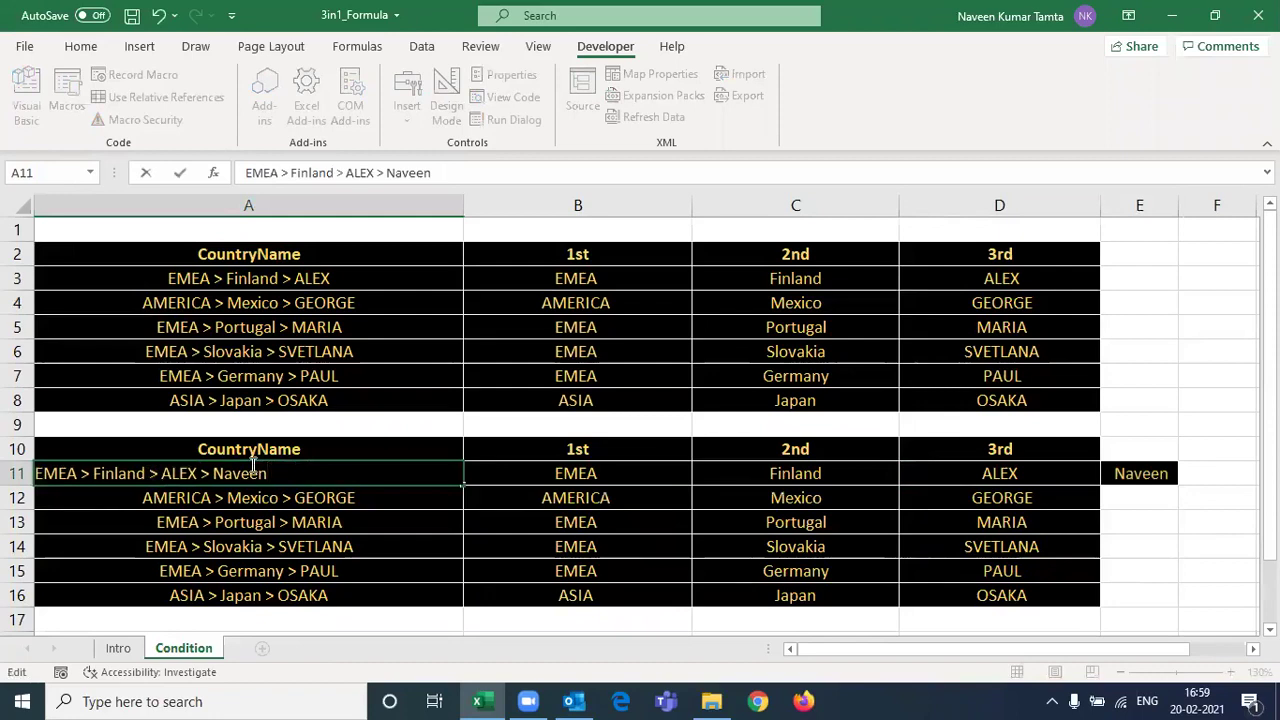
text(> Delhi)
key(Return)
Extend the SEPARATEnames formula from E11 into F11 to extract the fifth part of A11.
click(253, 465)
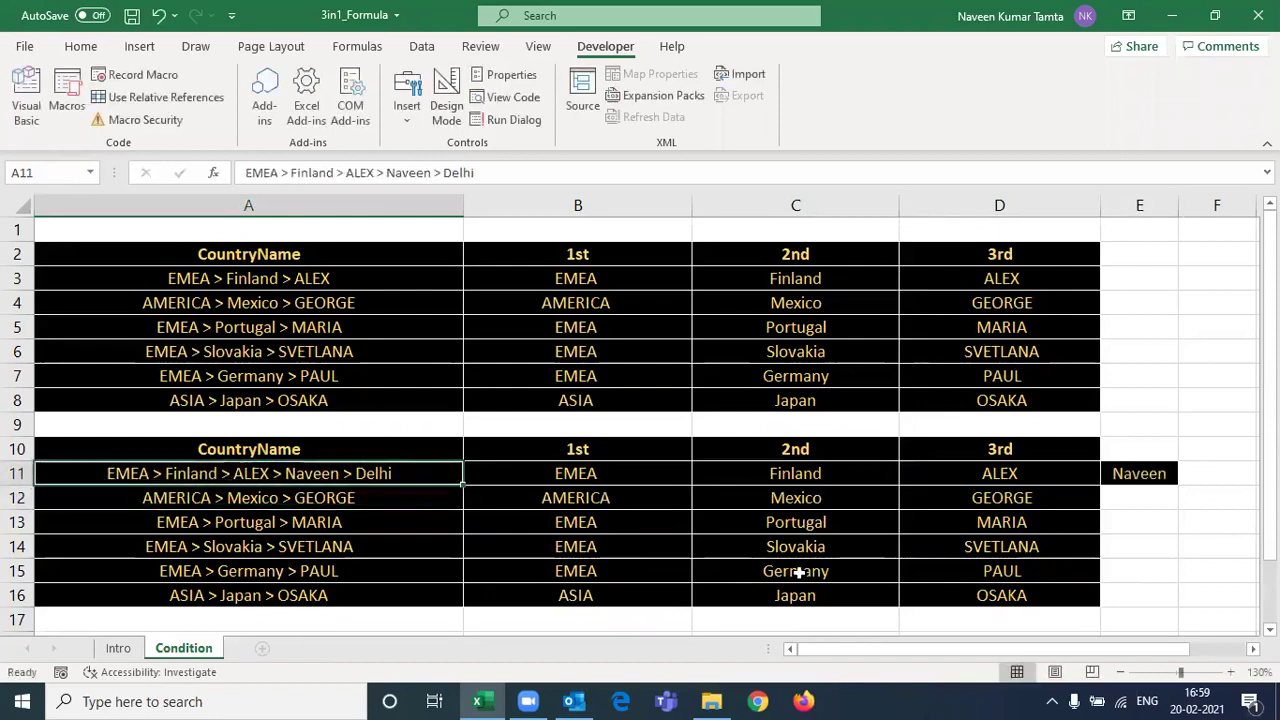
click(1110, 480)
drag(1179, 485, 1220, 480)
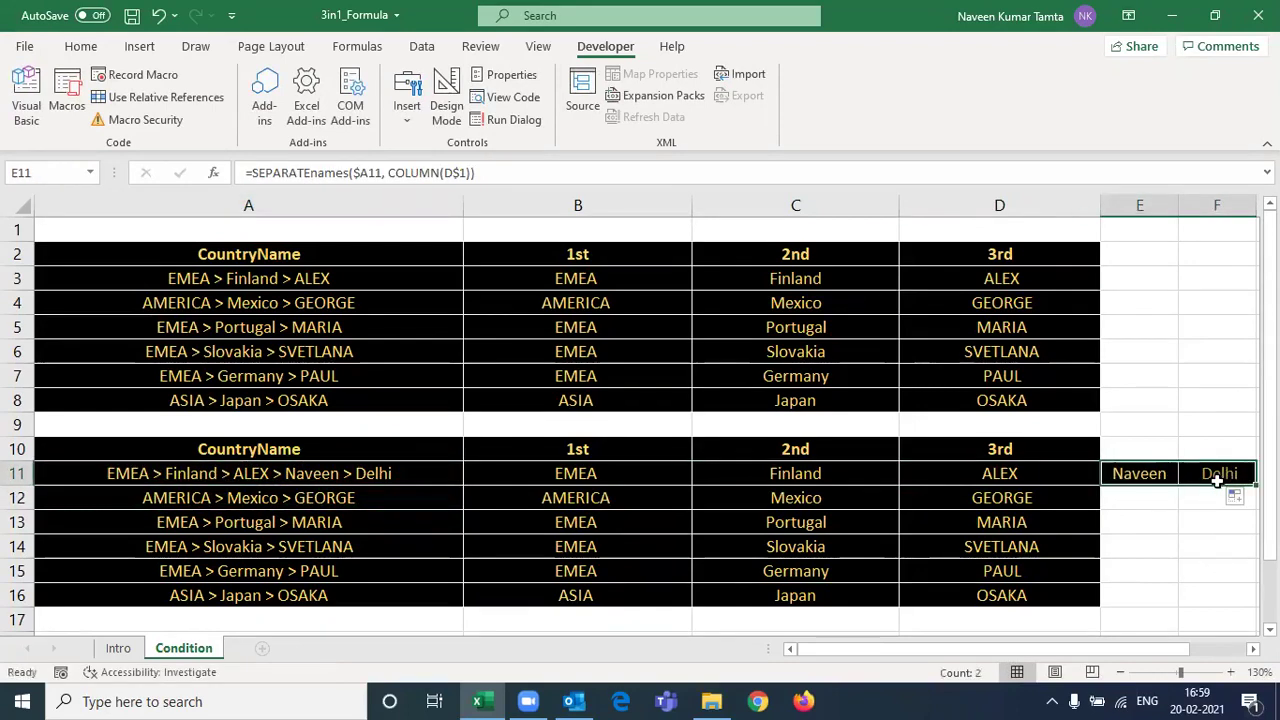
Delete columns E and F with the extra SEPARATEnames formulas.
key(Home)
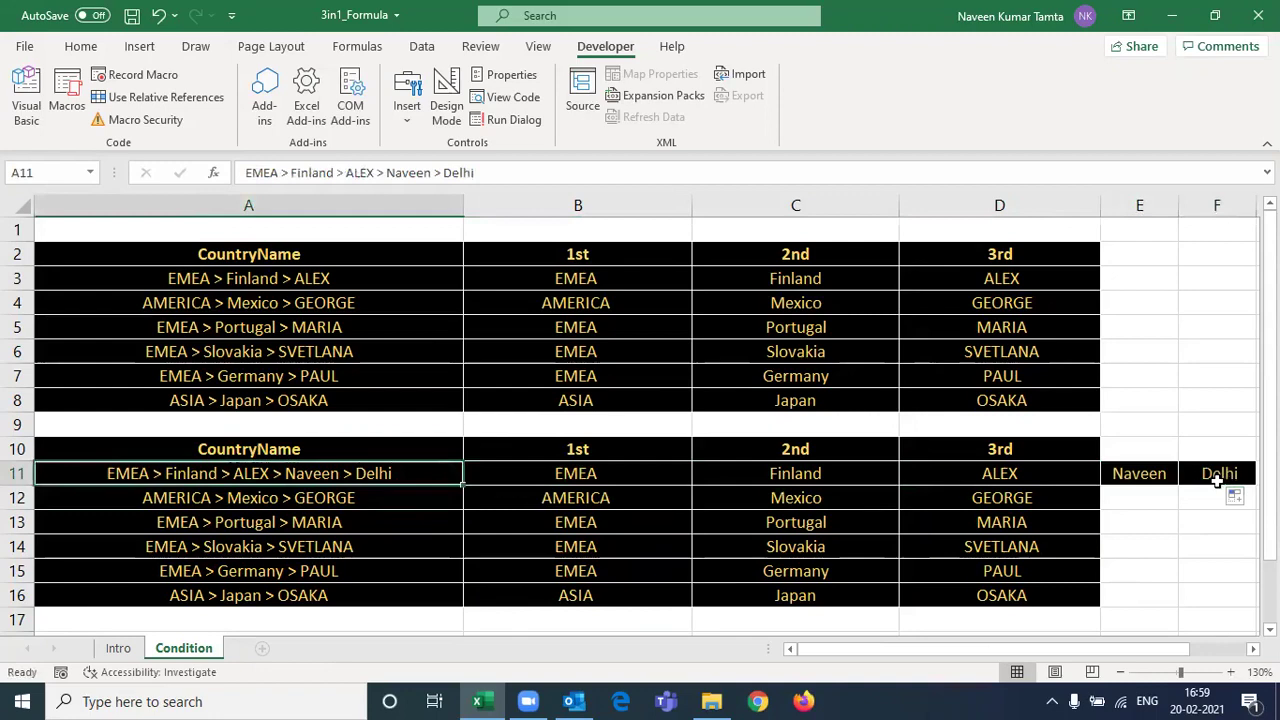
key(Right)
key(Right)
key(Right)
key(Right)
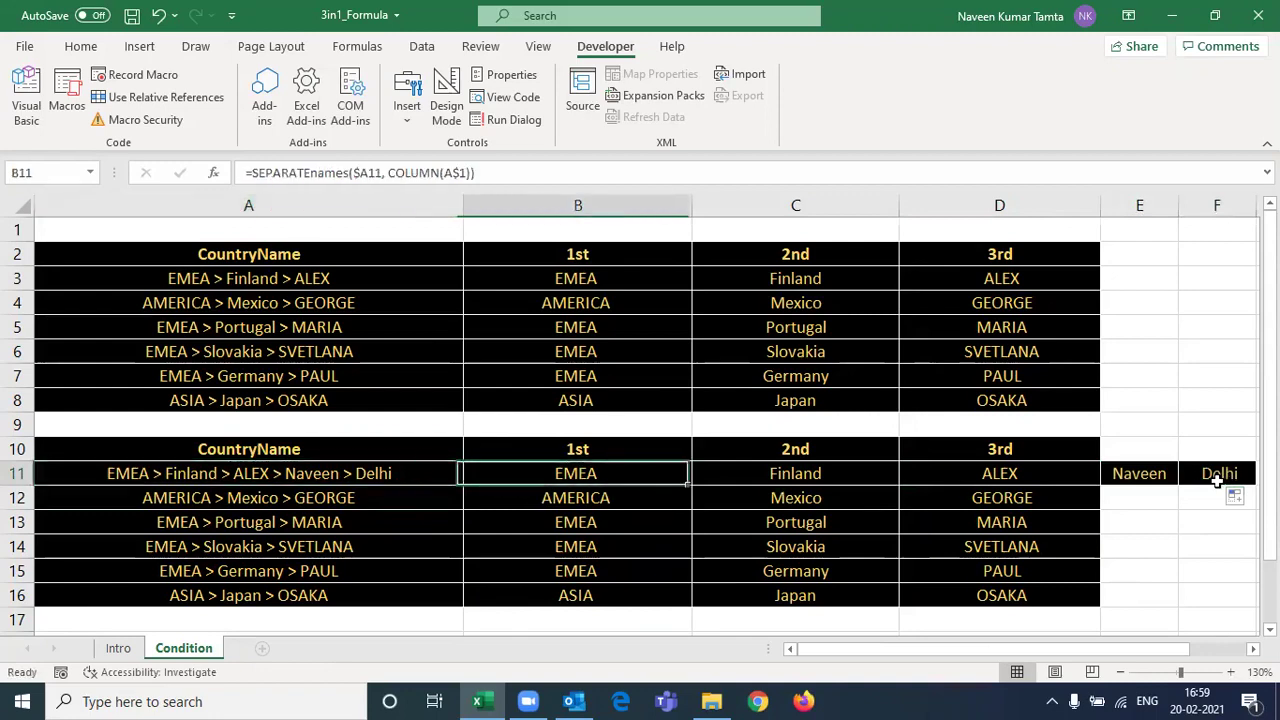
key(ctrl+space)
key(shift+Right)
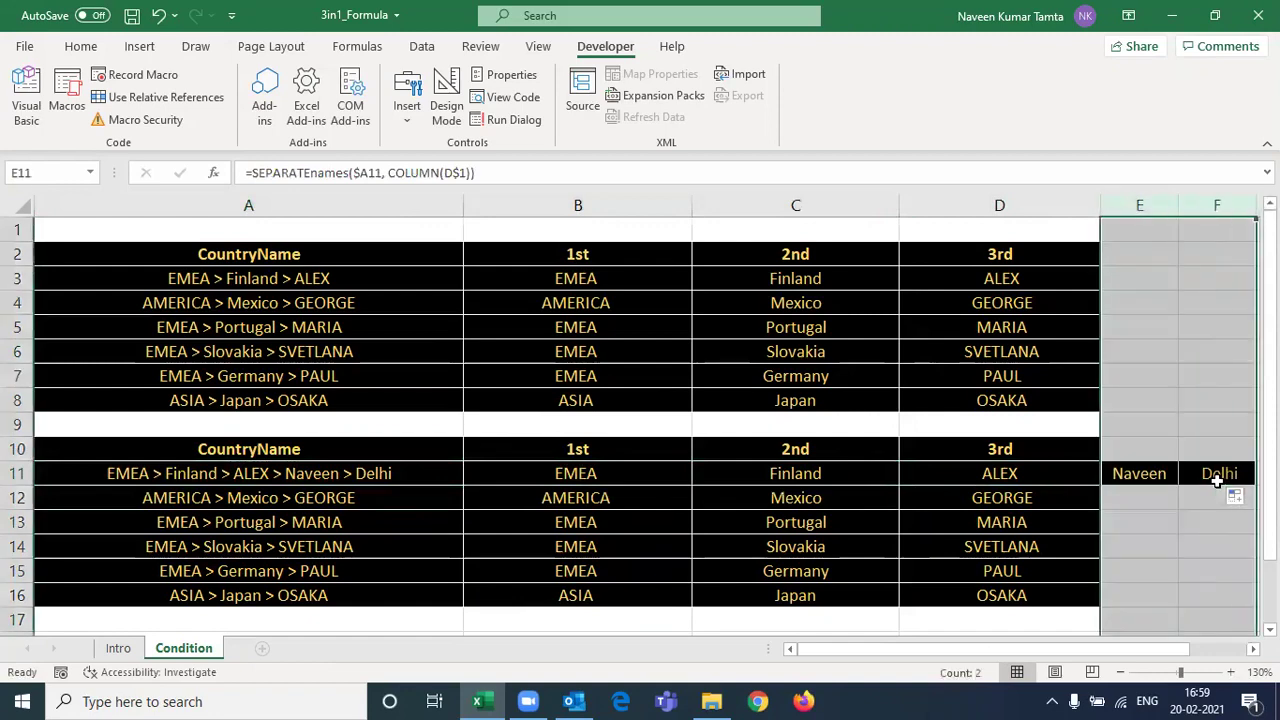
key(Delete)
key(Home)
key(Up)
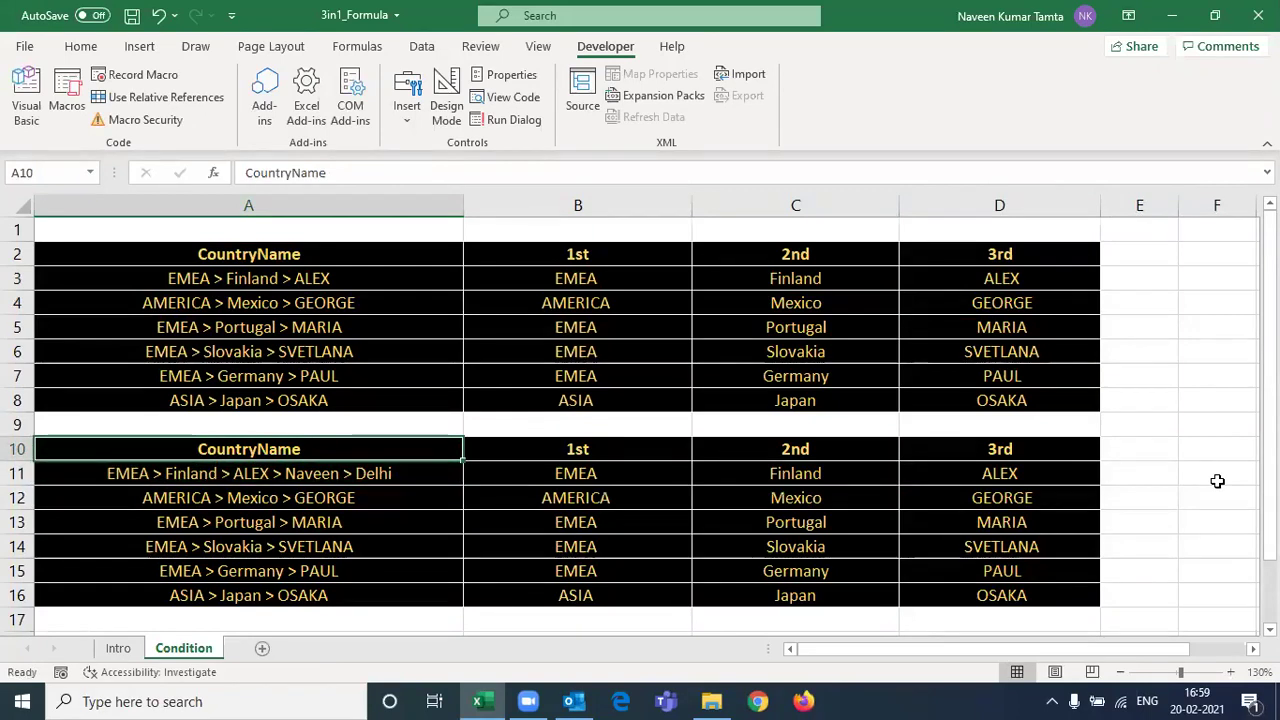
key(Down)
key(ctrl+shift+Down)
key(Up)
key(ctrl+Up)
key(ctrl+Up)
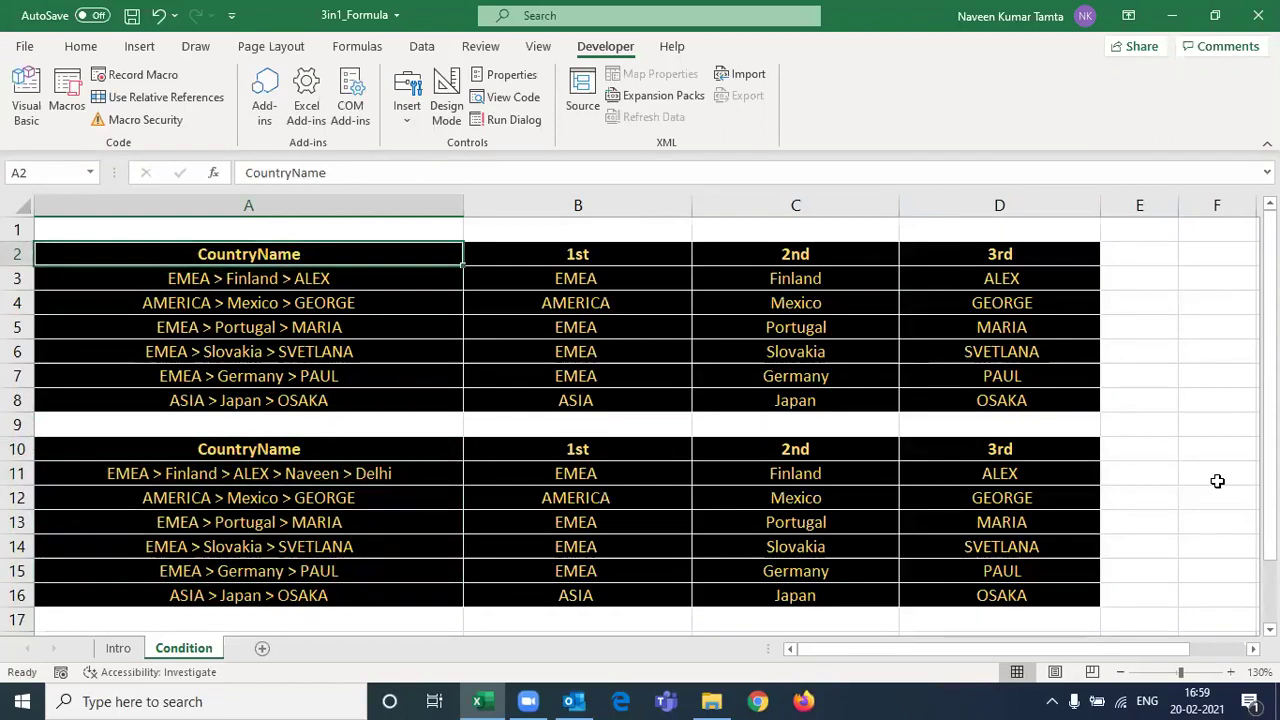
key(ctrl+Page_Up)
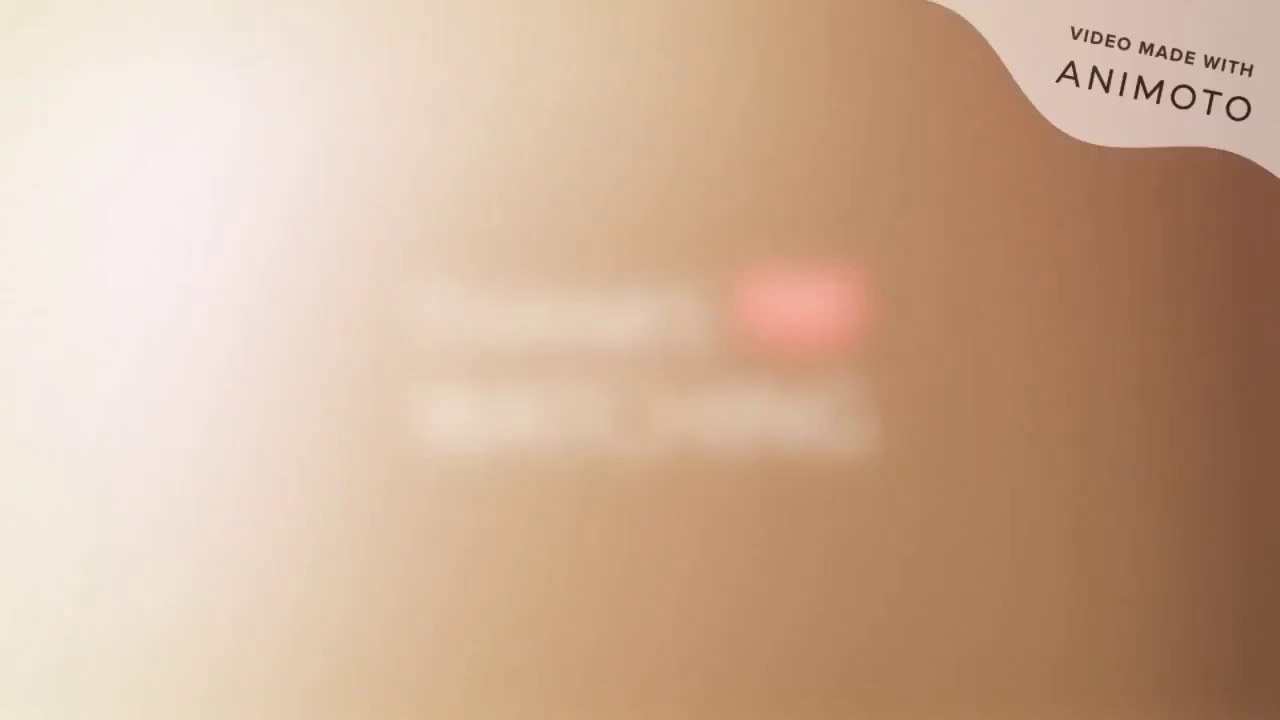